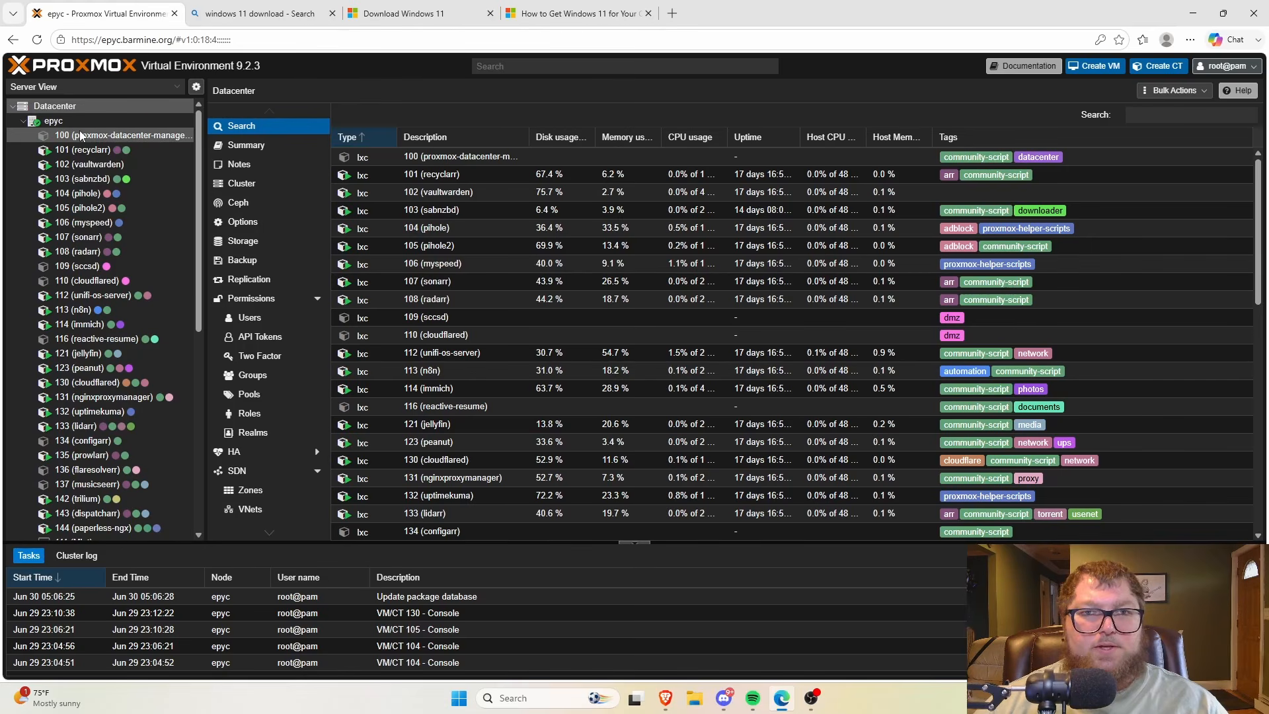
Open the ISO image list of the local storage on node epyc
{"action": "scroll", "coordinate": [73, 132], "scroll_direction": "down", "scroll_amount": 6}
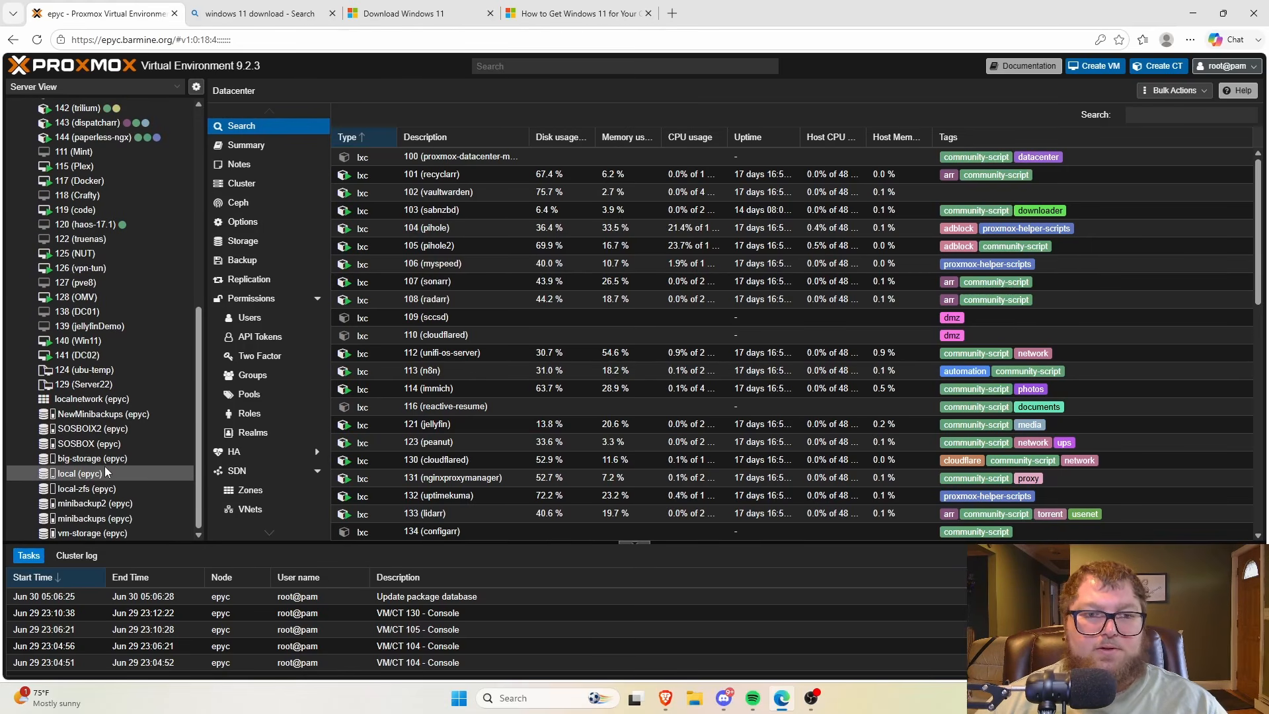
{"action": "left_click", "coordinate": [106, 471]}
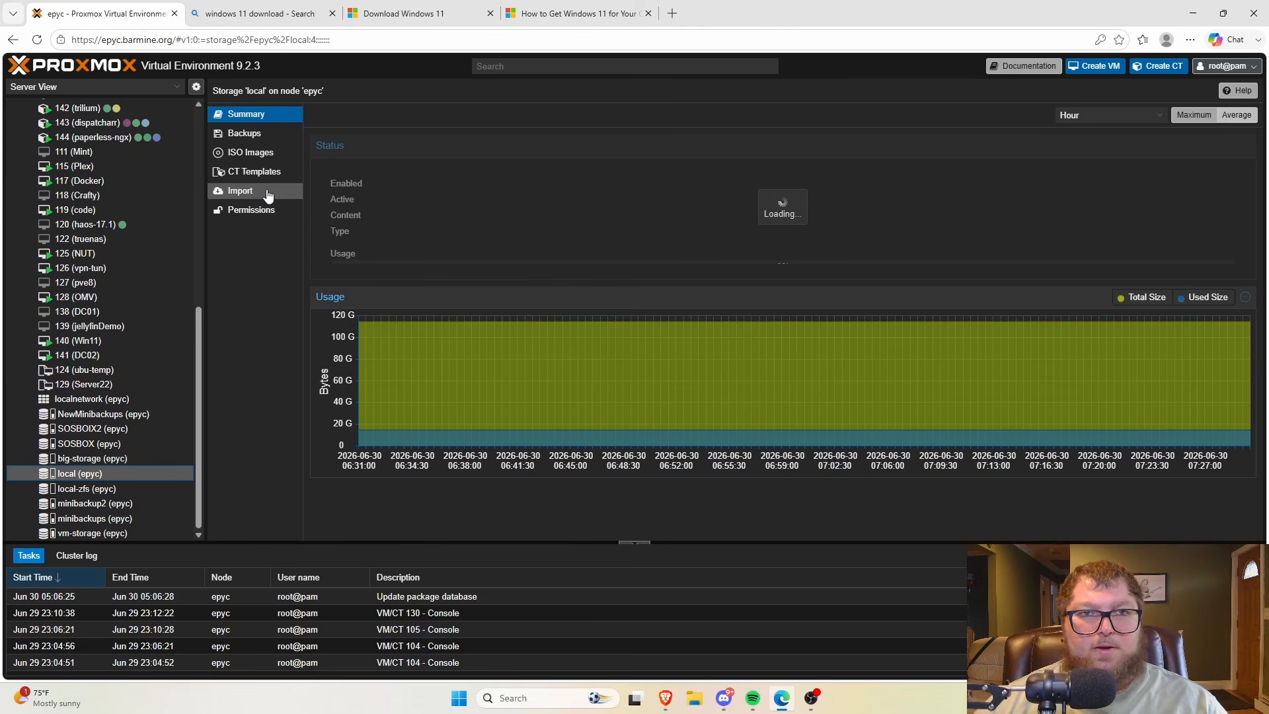
{"action": "left_click", "coordinate": [250, 152]}
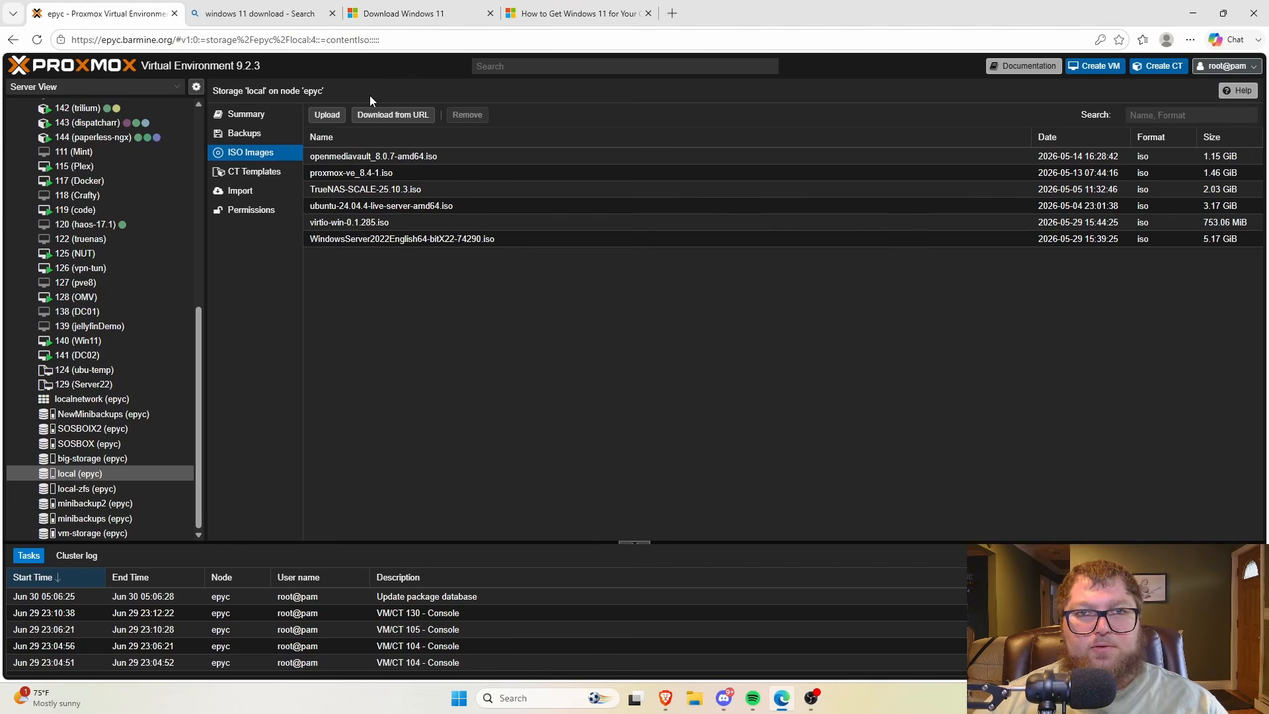
Select Win11_25H2_English_x64_v2.iso for upload to the local ISO storage and dismiss the transfer's task viewer
{"action": "left_click", "coordinate": [329, 115]}
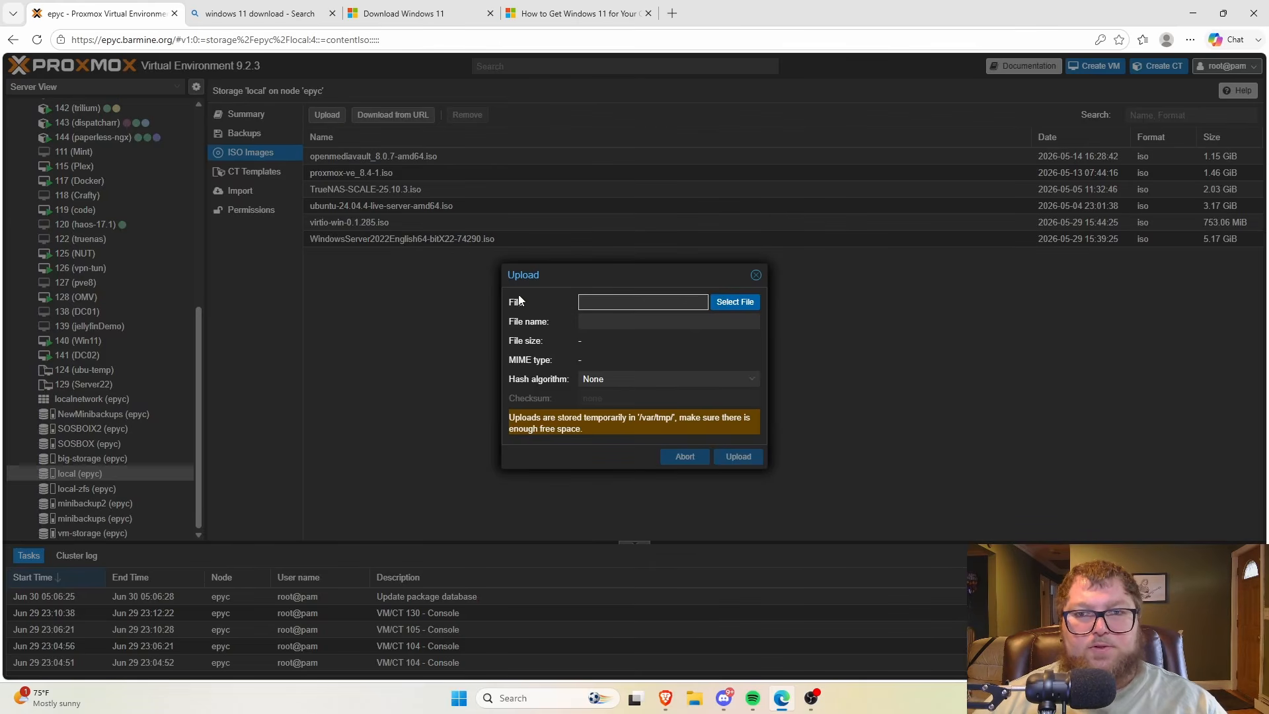
{"action": "left_click", "coordinate": [734, 302]}
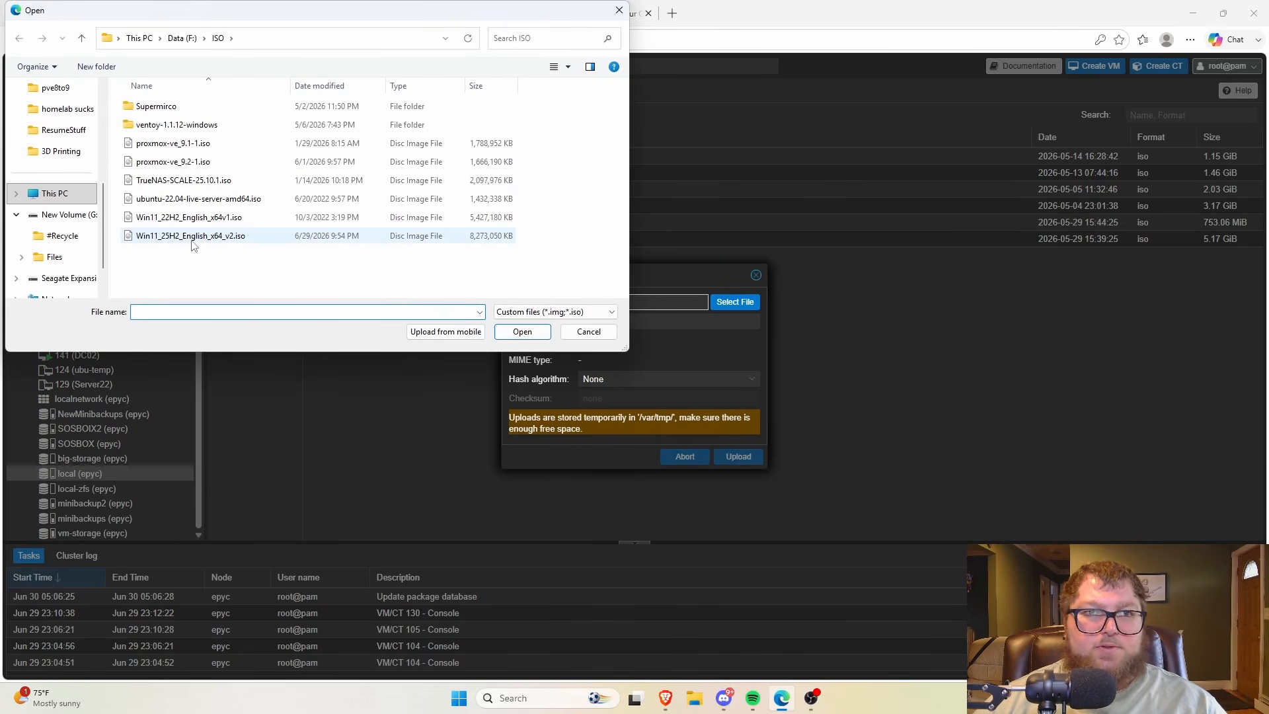
{"action": "double_click", "coordinate": [187, 239]}
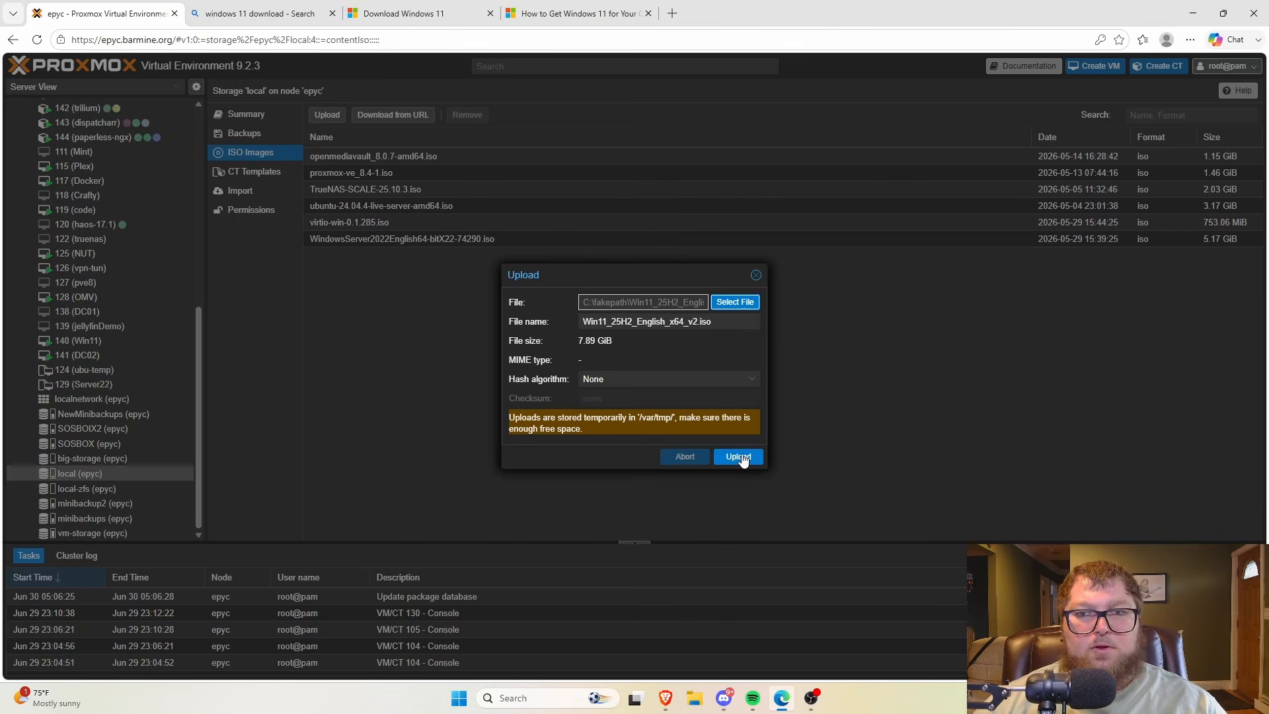
{"action": "left_click_drag", "start_coordinate": [612, 342], "coordinate": [565, 337]}
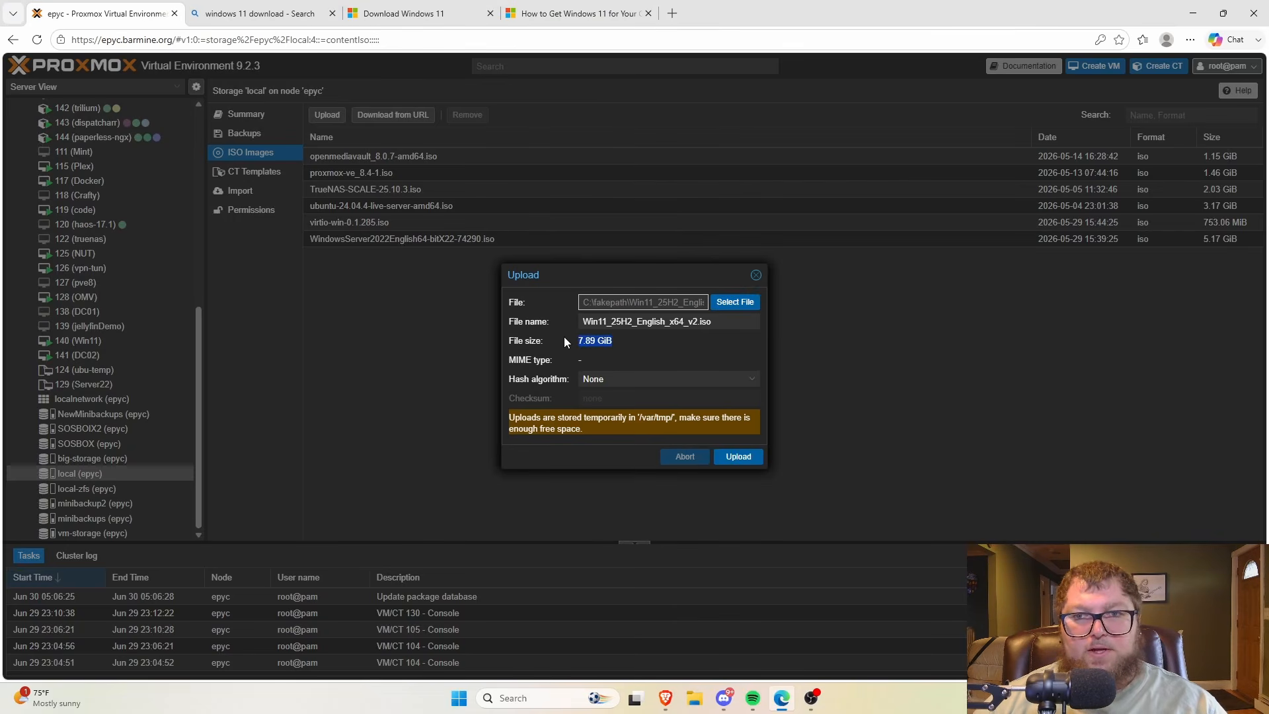
{"action": "left_click", "coordinate": [609, 350]}
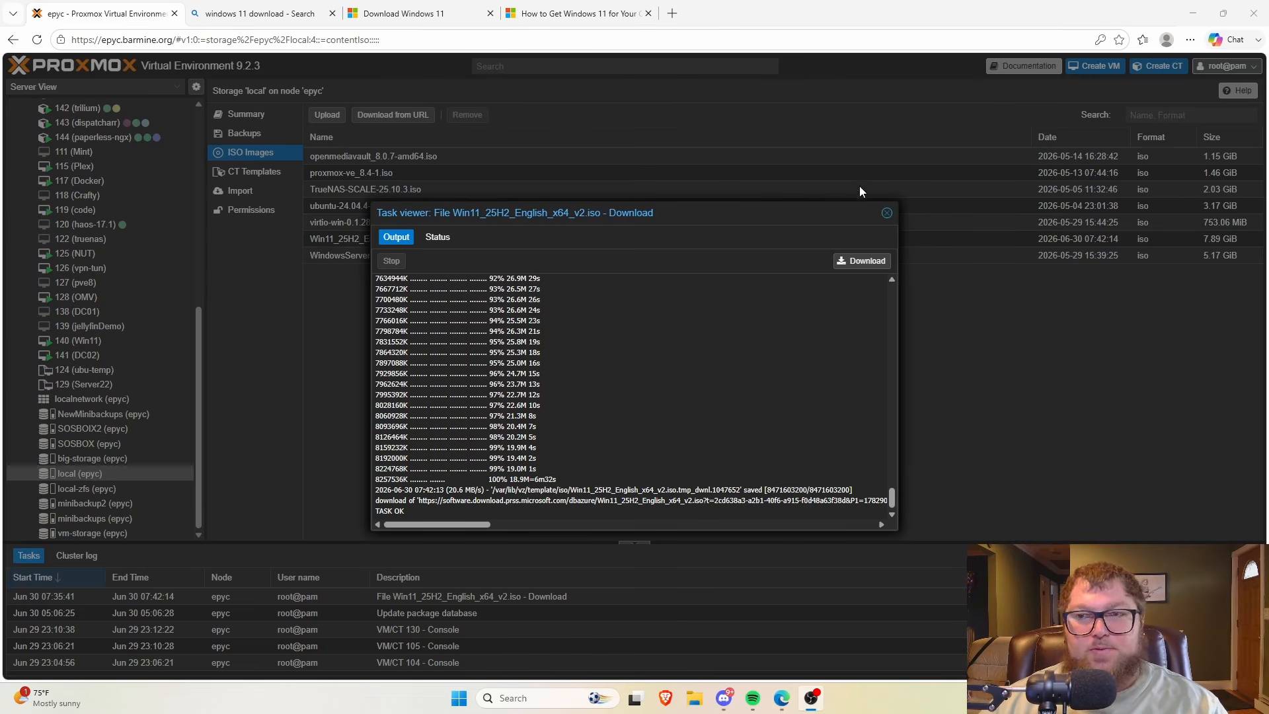
{"action": "left_click", "coordinate": [886, 212]}
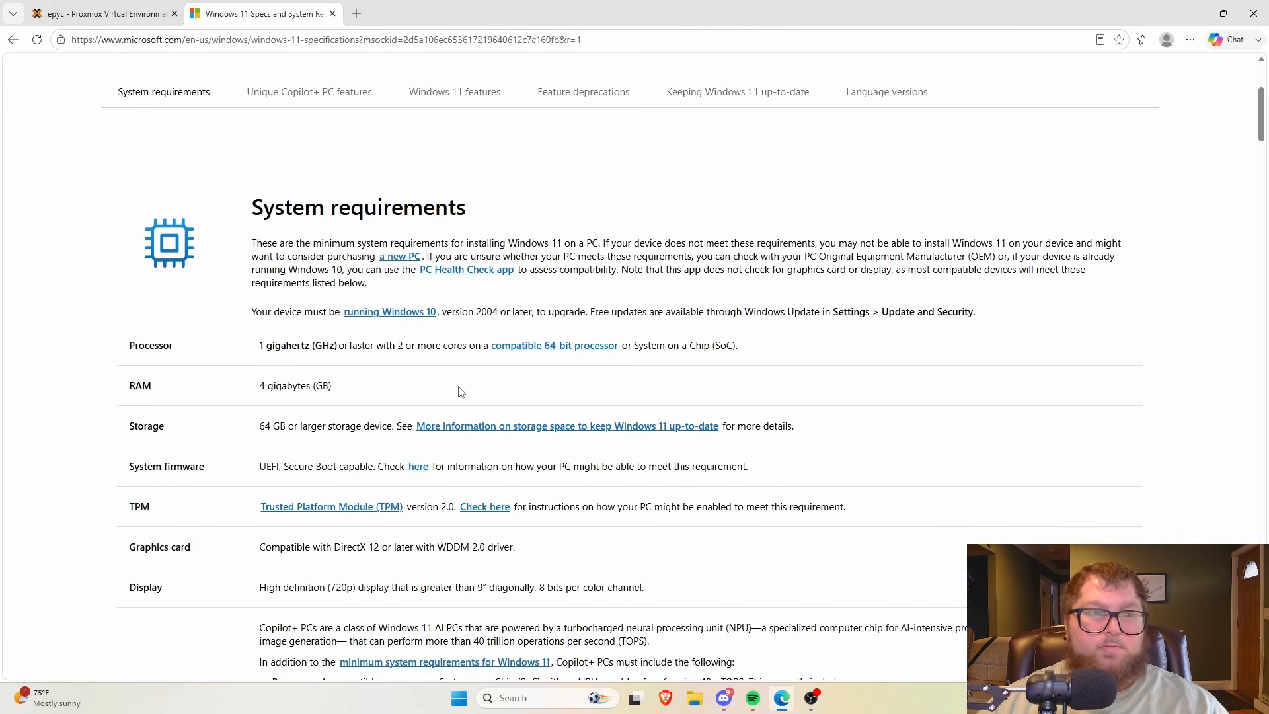
Review Microsoft's Windows 11 system requirements, including processor, RAM, storage, firmware and TPM
{"action": "scroll", "coordinate": [461, 392], "scroll_direction": "up", "scroll_amount": 4}
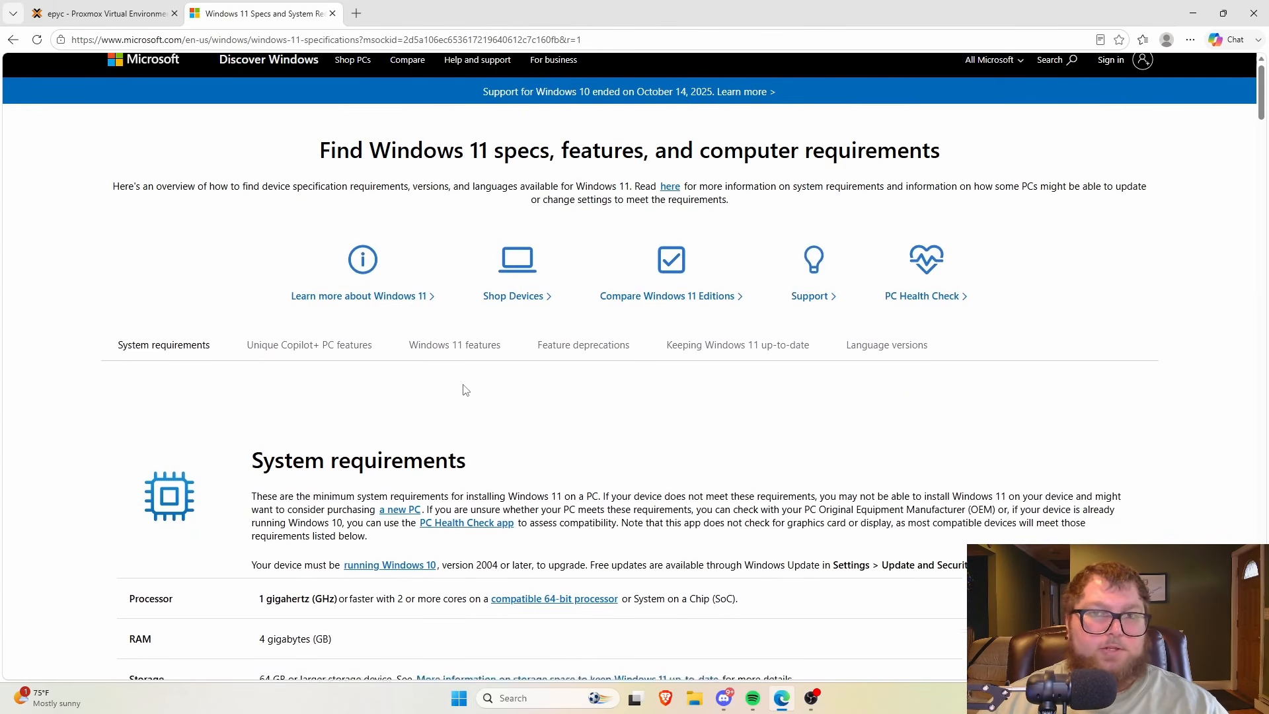
{"action": "scroll", "coordinate": [465, 390], "scroll_direction": "down", "scroll_amount": 5}
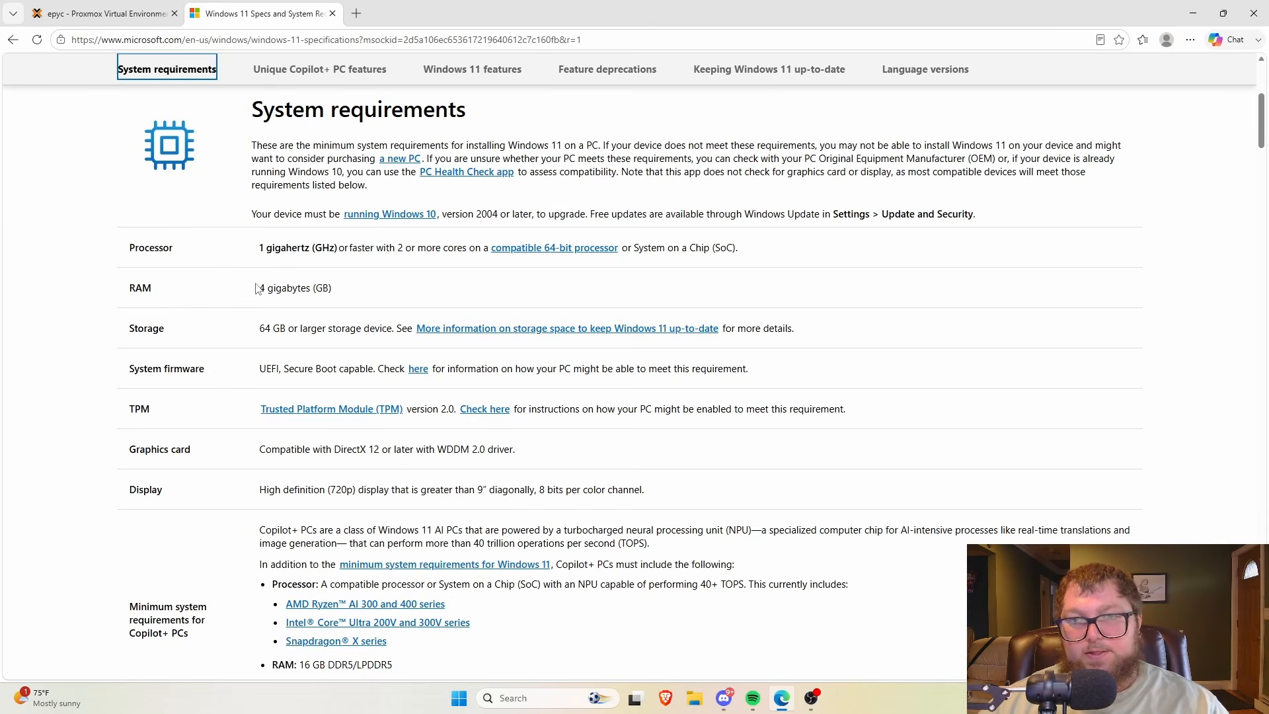
{"action": "scroll", "coordinate": [259, 284], "scroll_direction": "down", "scroll_amount": 1}
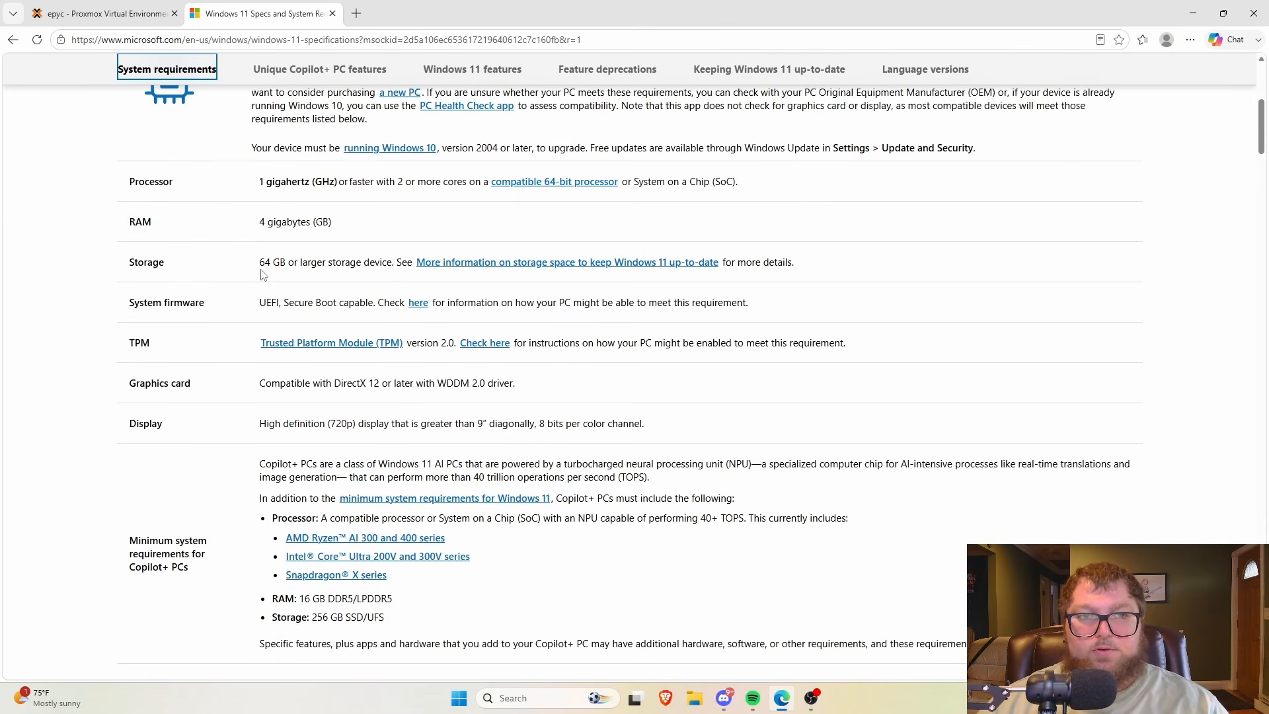
{"action": "left_click_drag", "start_coordinate": [261, 263], "coordinate": [286, 264]}
{"action": "left_click", "coordinate": [288, 264]}
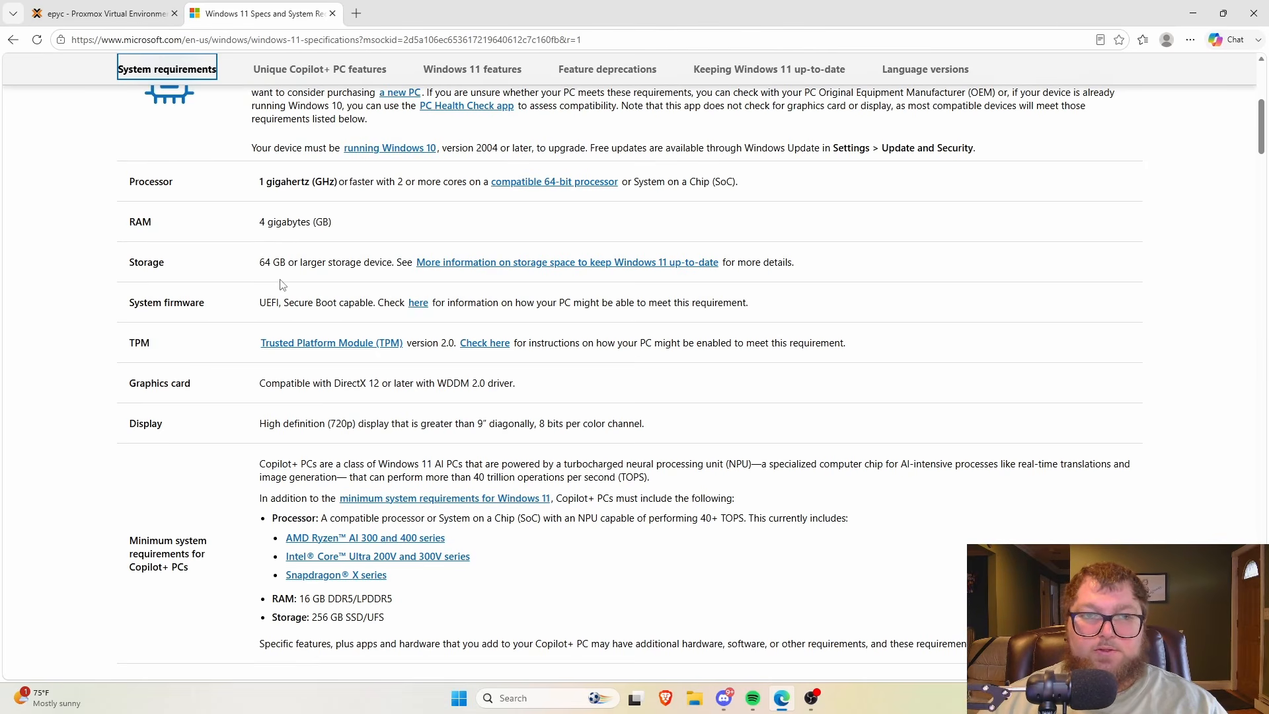
{"action": "scroll", "coordinate": [283, 285], "scroll_direction": "down", "scroll_amount": 1}
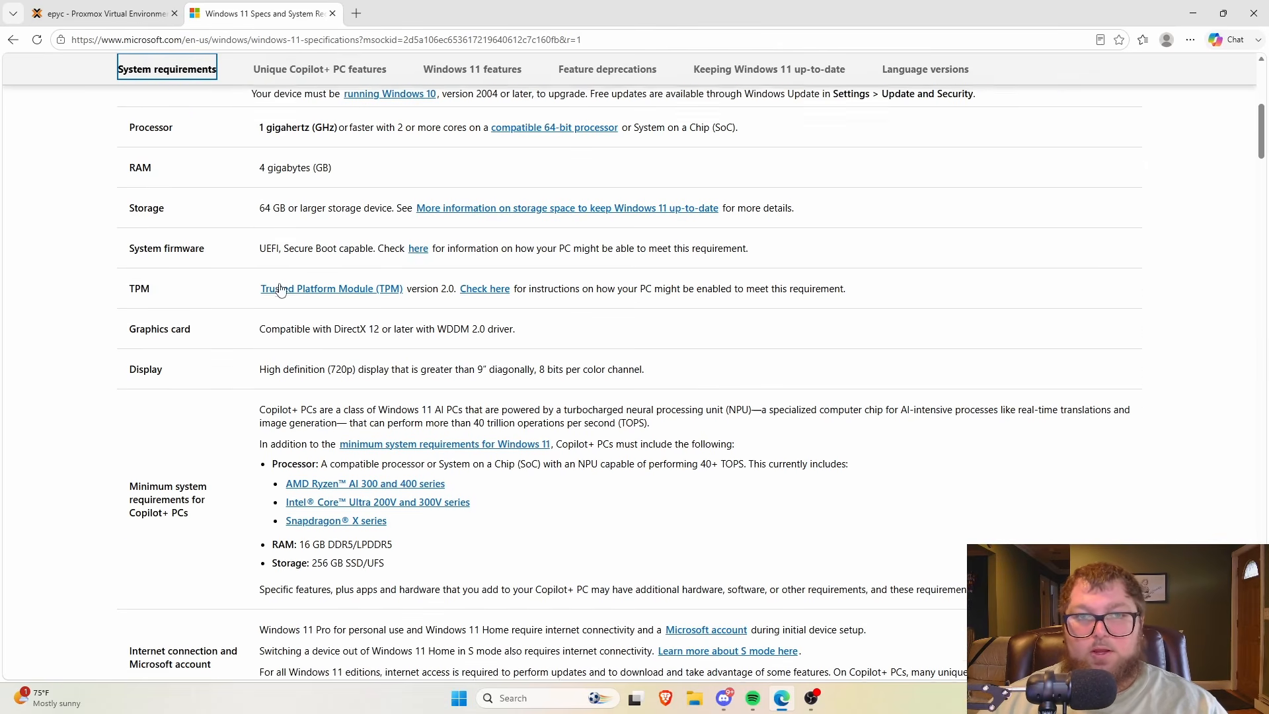
{"action": "left_click_drag", "start_coordinate": [260, 283], "coordinate": [436, 278]}
{"action": "left_click_drag", "start_coordinate": [260, 236], "coordinate": [304, 236]}
{"action": "left_click", "coordinate": [303, 236]}
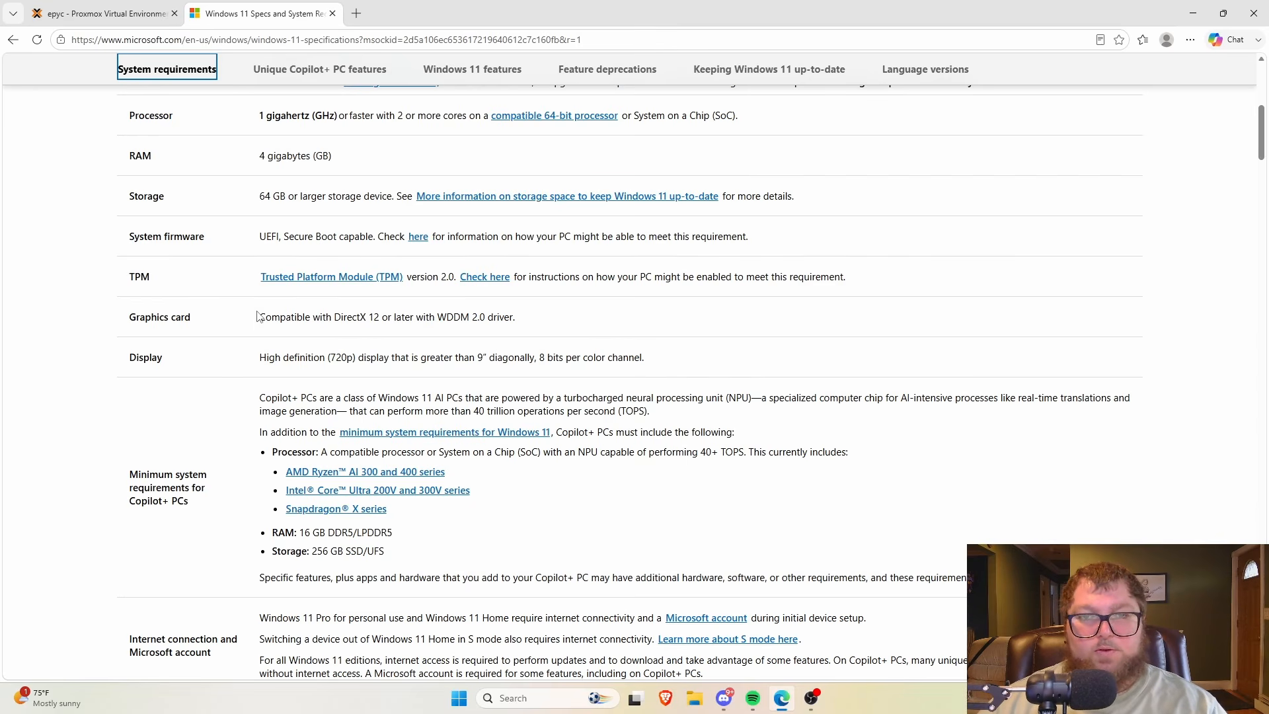
{"action": "scroll", "coordinate": [252, 327], "scroll_direction": "down", "scroll_amount": 1}
{"action": "scroll", "coordinate": [252, 328], "scroll_direction": "down", "scroll_amount": 1}
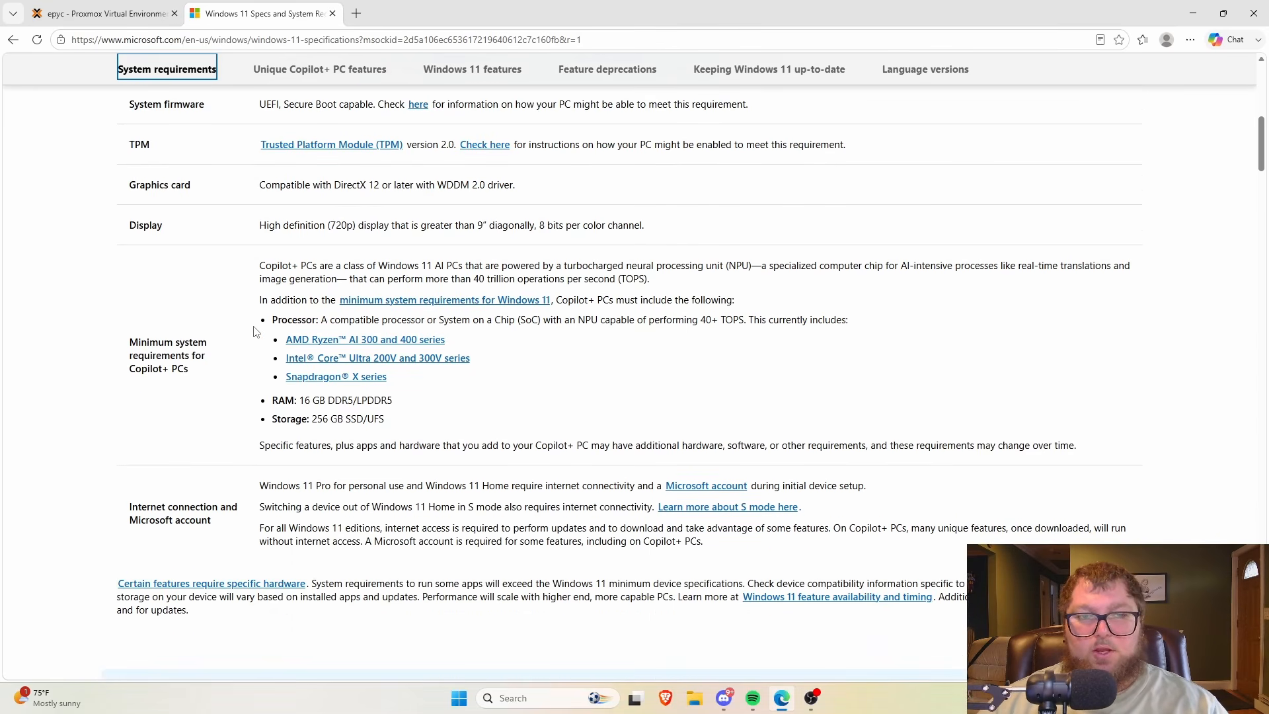
{"action": "scroll", "coordinate": [219, 419], "scroll_direction": "down", "scroll_amount": 2}
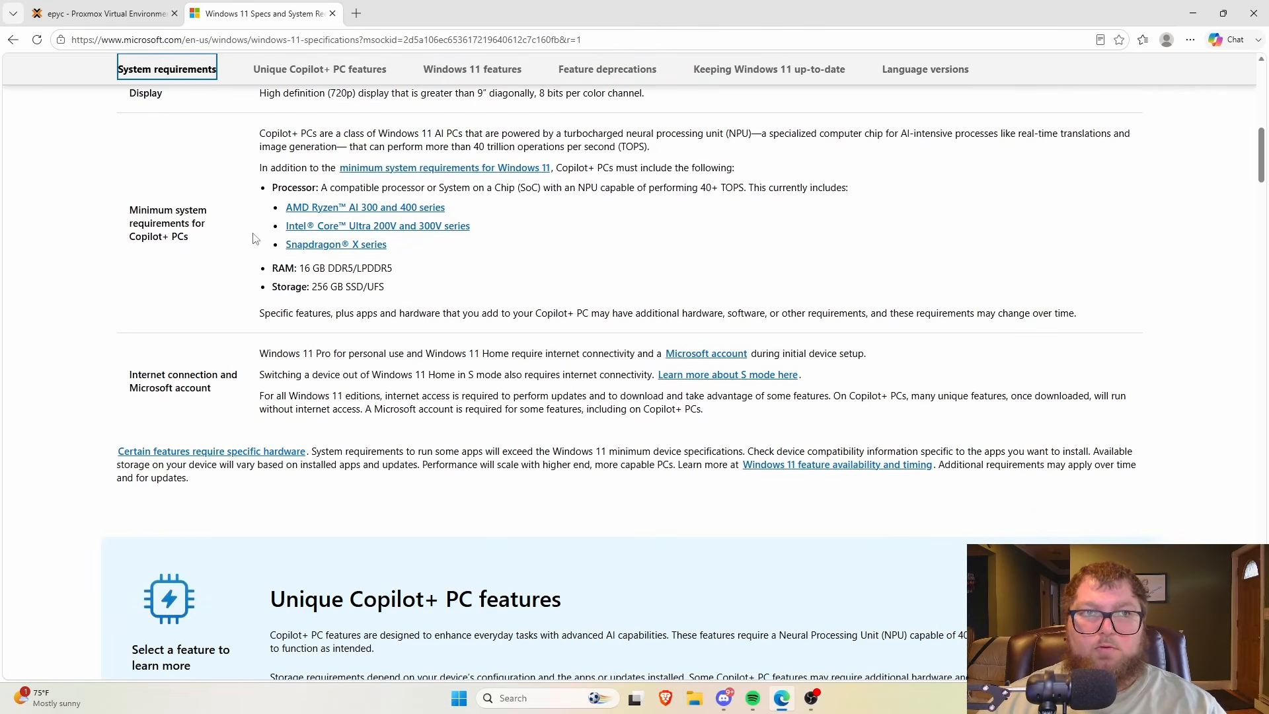
Search the web for virtio drivers in a new tab and open the Proxmox wiki page on Windows VirtIO Drivers
{"action": "left_click", "coordinate": [106, 13]}
{"action": "left_click", "coordinate": [358, 14]}
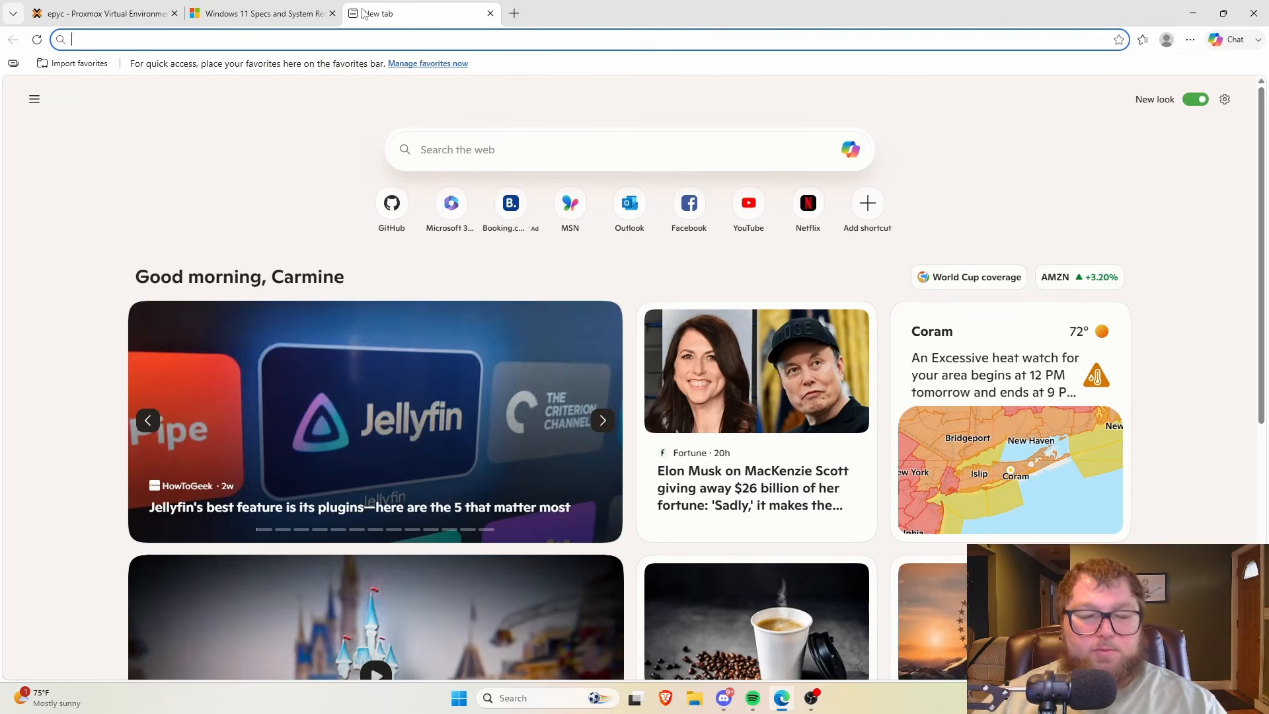
{"action": "type", "text": "virtio drivers"}
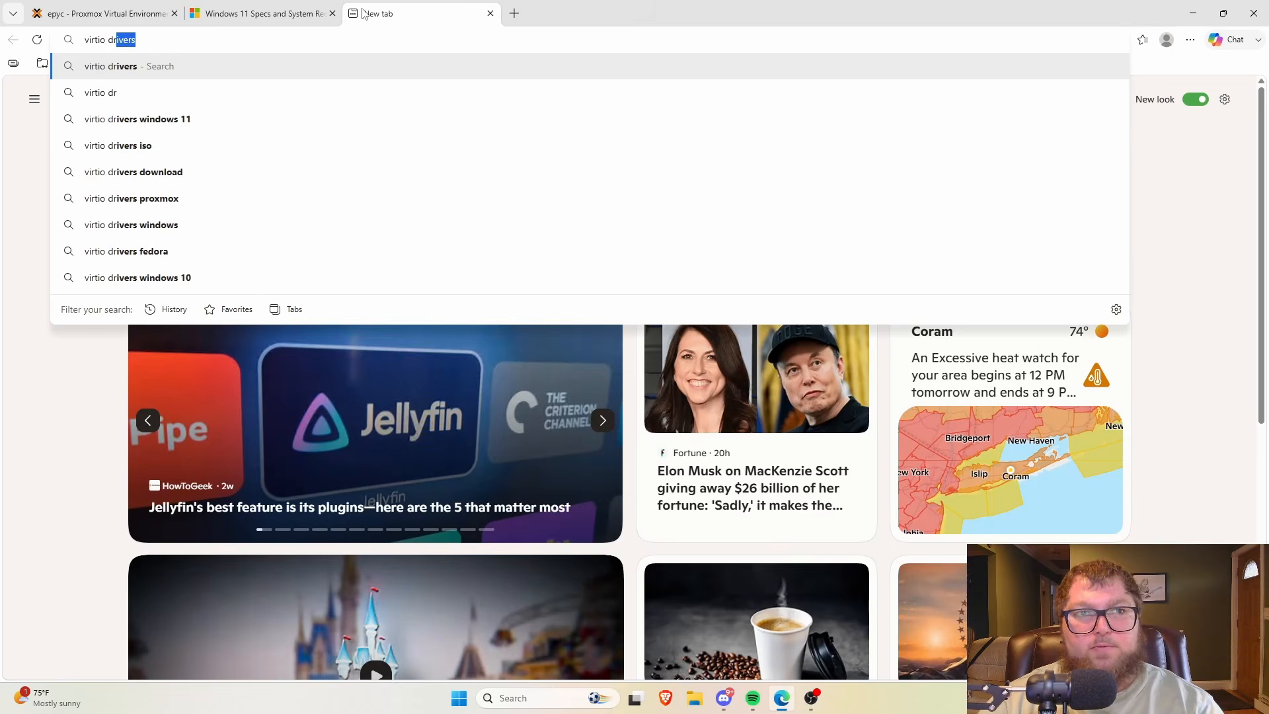
{"action": "key", "text": "Return"}
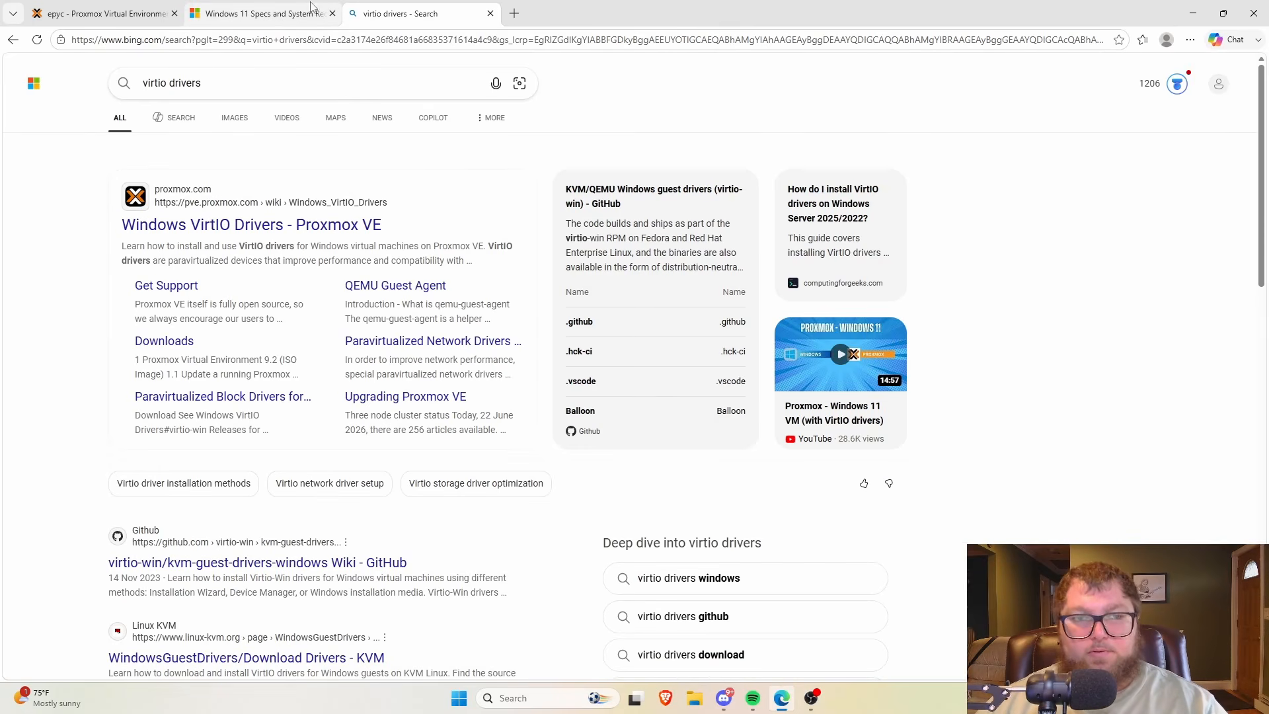
{"action": "left_click", "coordinate": [163, 226]}
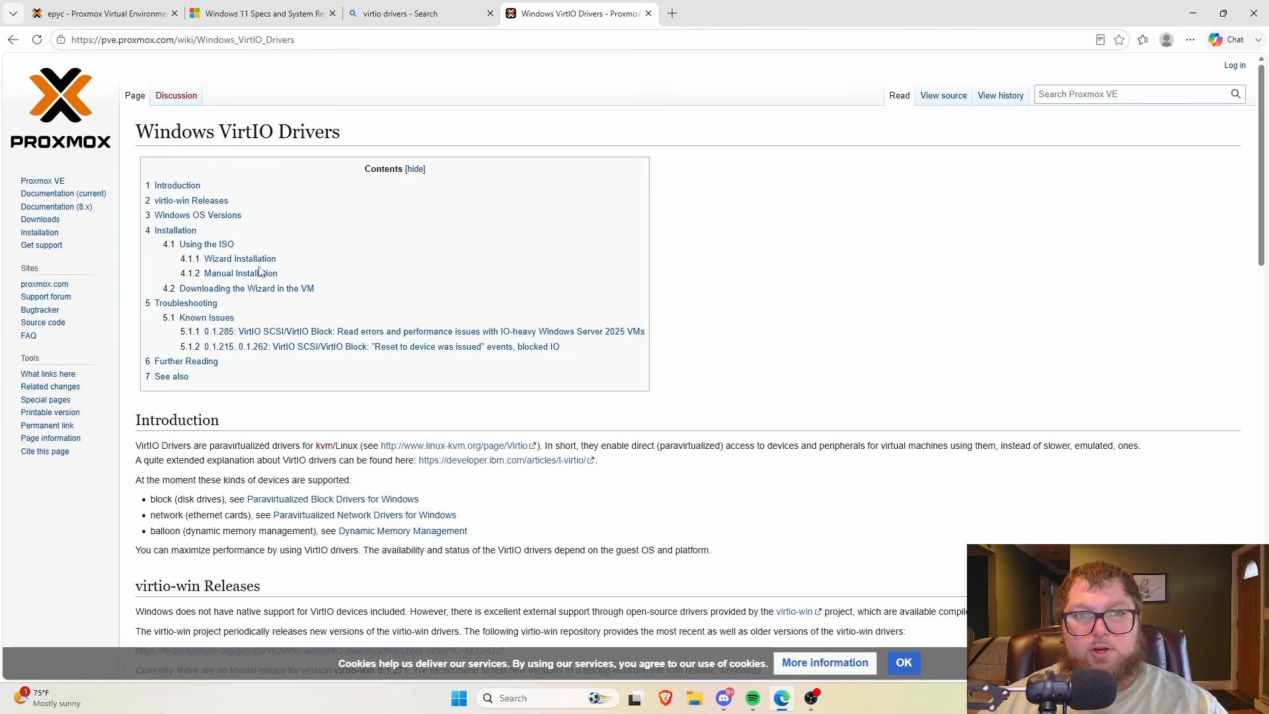
Find the virtio-win Releases section on the wiki, open its Fedora archive link and look through the available driver versions
{"action": "left_click", "coordinate": [205, 221]}
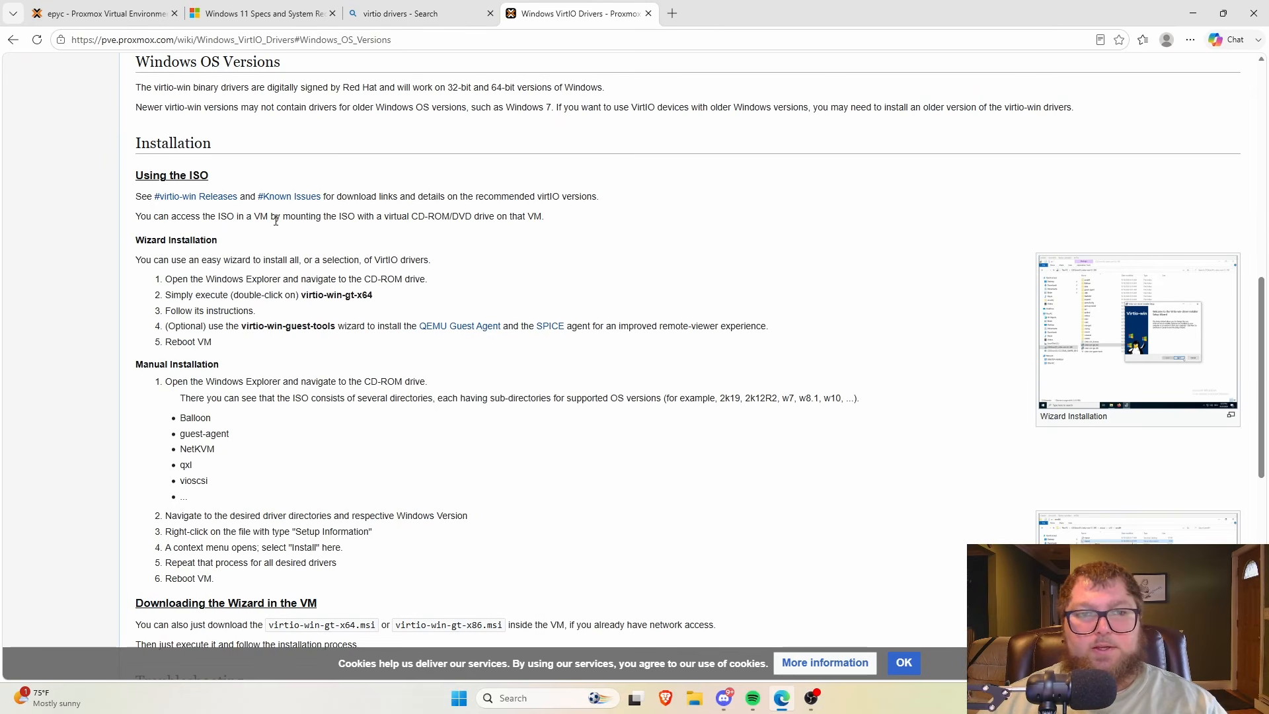
{"action": "key", "text": "alt+Left"}
{"action": "scroll", "coordinate": [182, 255], "scroll_direction": "down", "scroll_amount": 4}
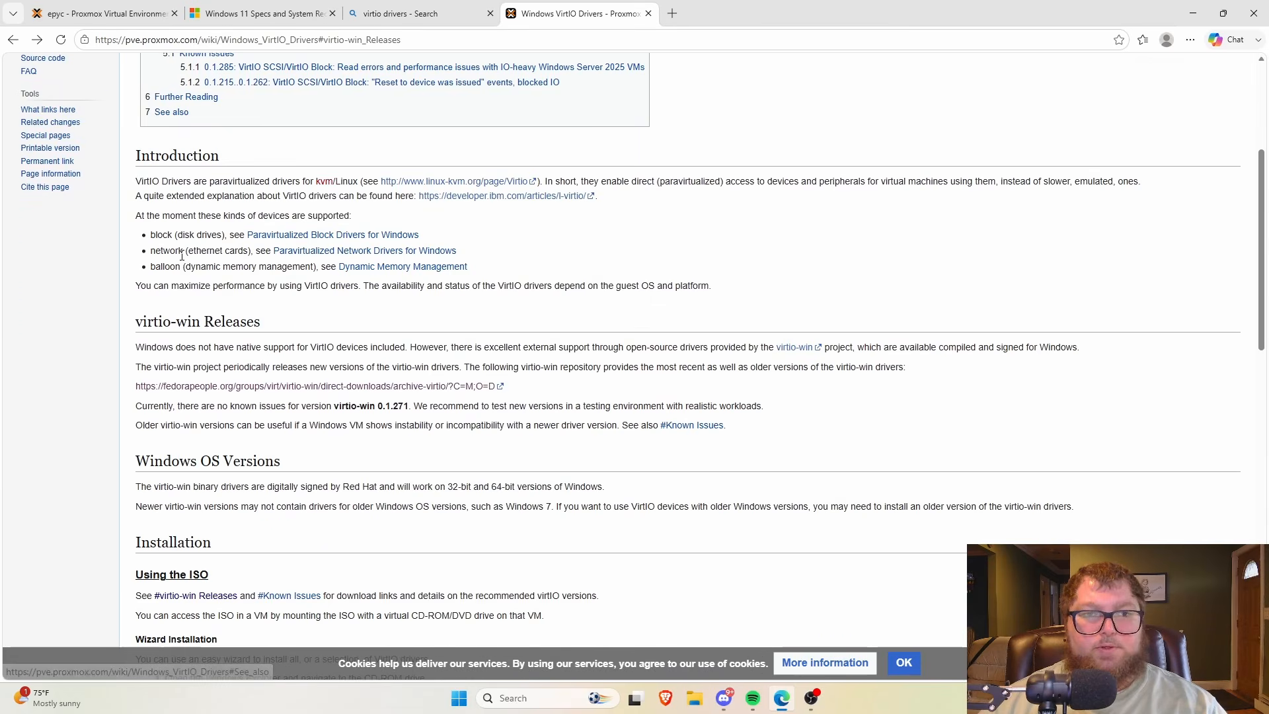
{"action": "scroll", "coordinate": [182, 256], "scroll_direction": "down", "scroll_amount": 2}
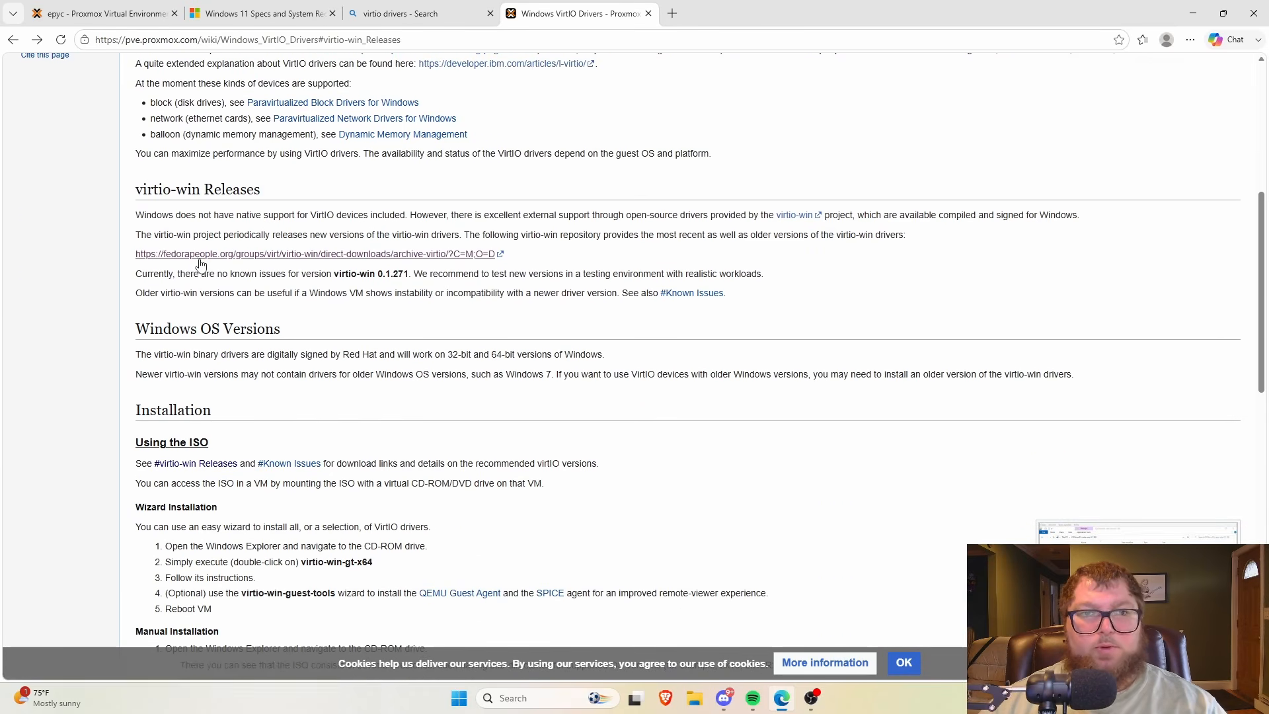
{"action": "left_click", "coordinate": [200, 258]}
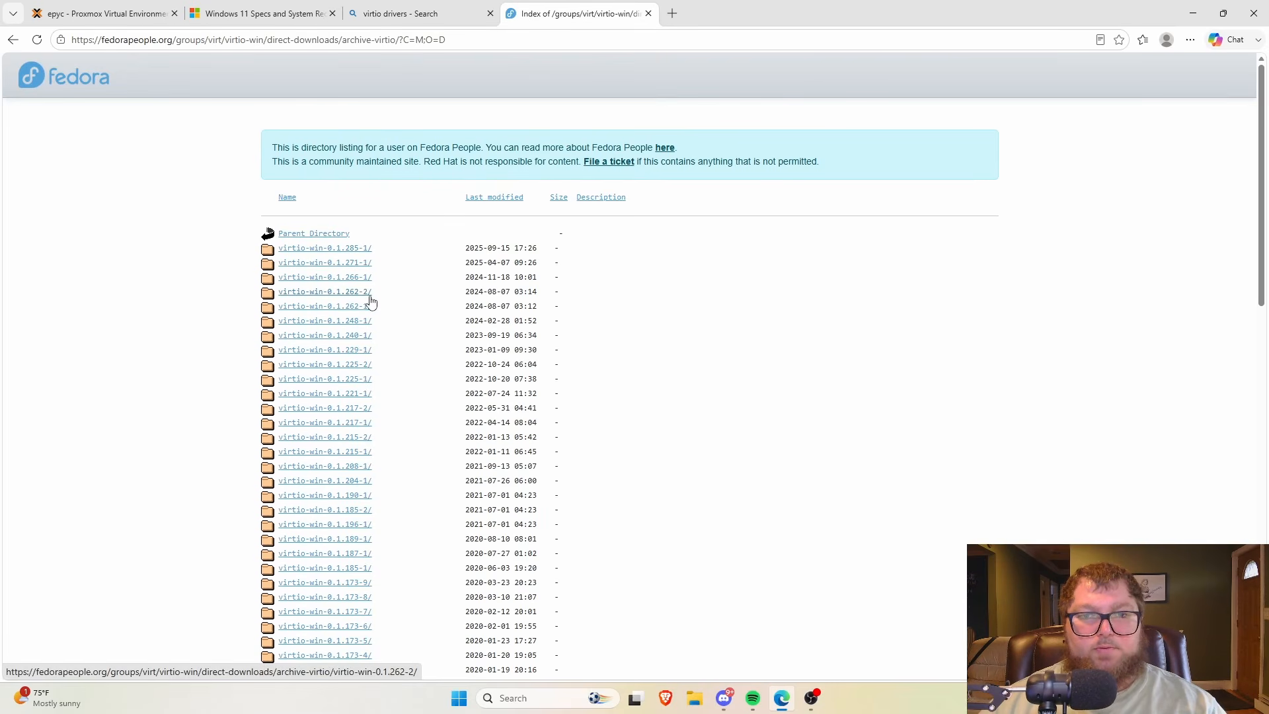
{"action": "scroll", "coordinate": [362, 357], "scroll_direction": "down", "scroll_amount": 10}
{"action": "scroll", "coordinate": [357, 414], "scroll_direction": "up", "scroll_amount": 10}
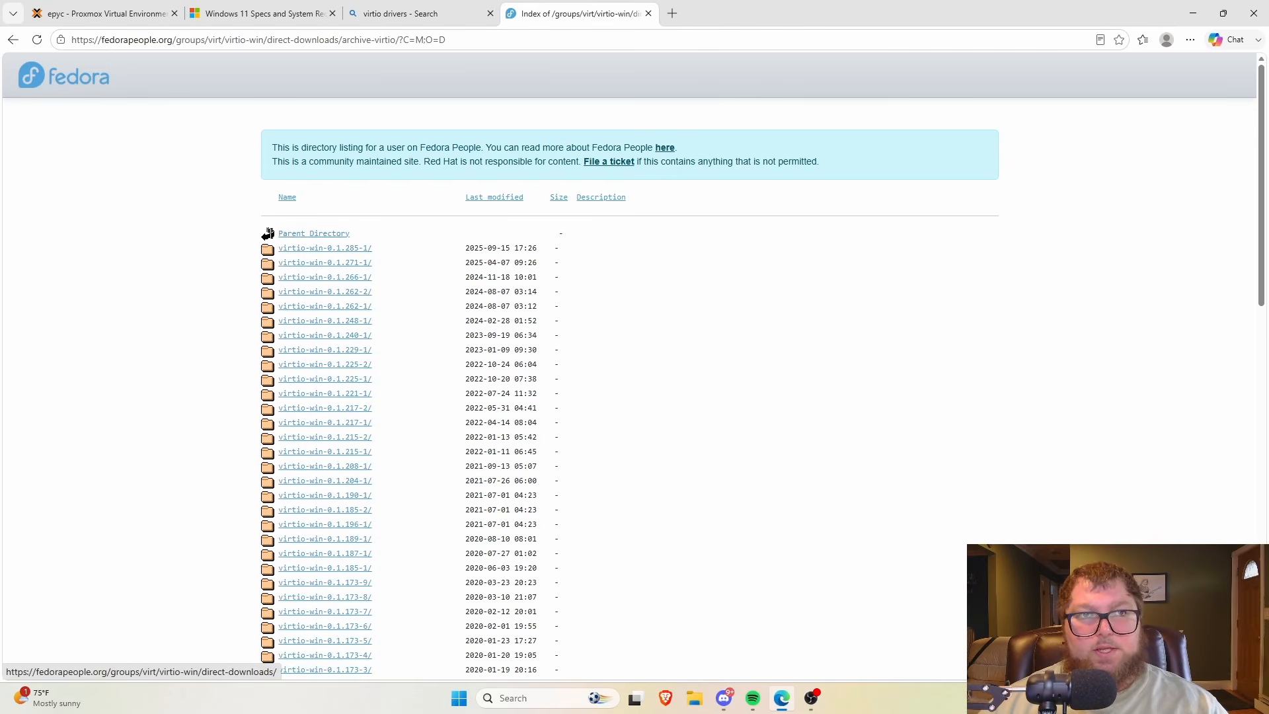
Return to Proxmox, locate the virtio-win-0.1.285.iso image, and start creating a virtual machine named Win11Demo
{"action": "left_click", "coordinate": [106, 13]}
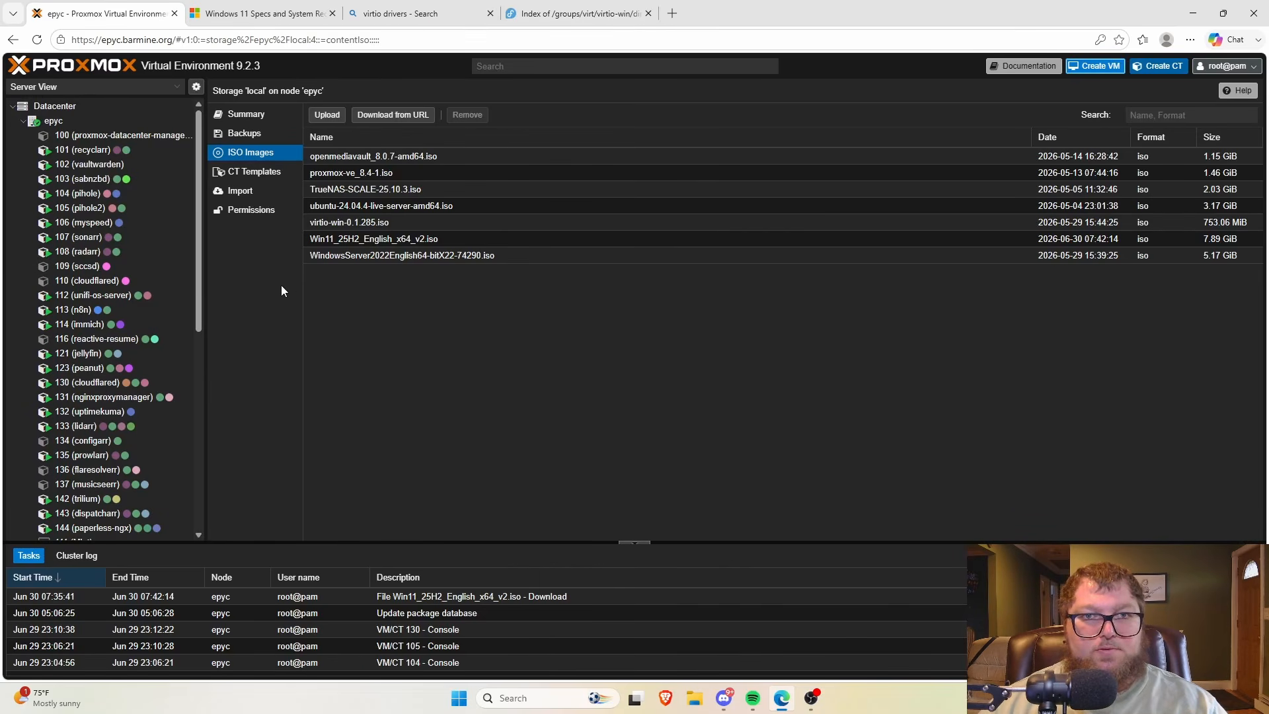
{"action": "left_click", "coordinate": [339, 225]}
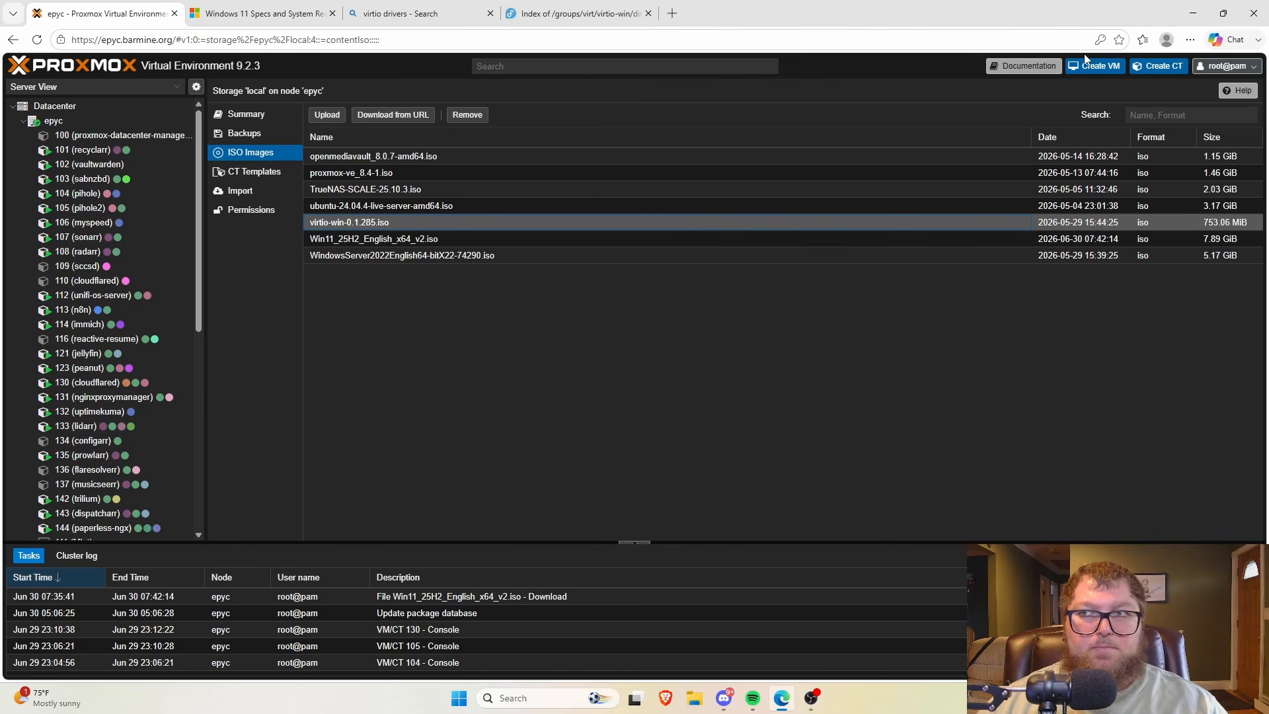
{"action": "left_click", "coordinate": [1090, 70]}
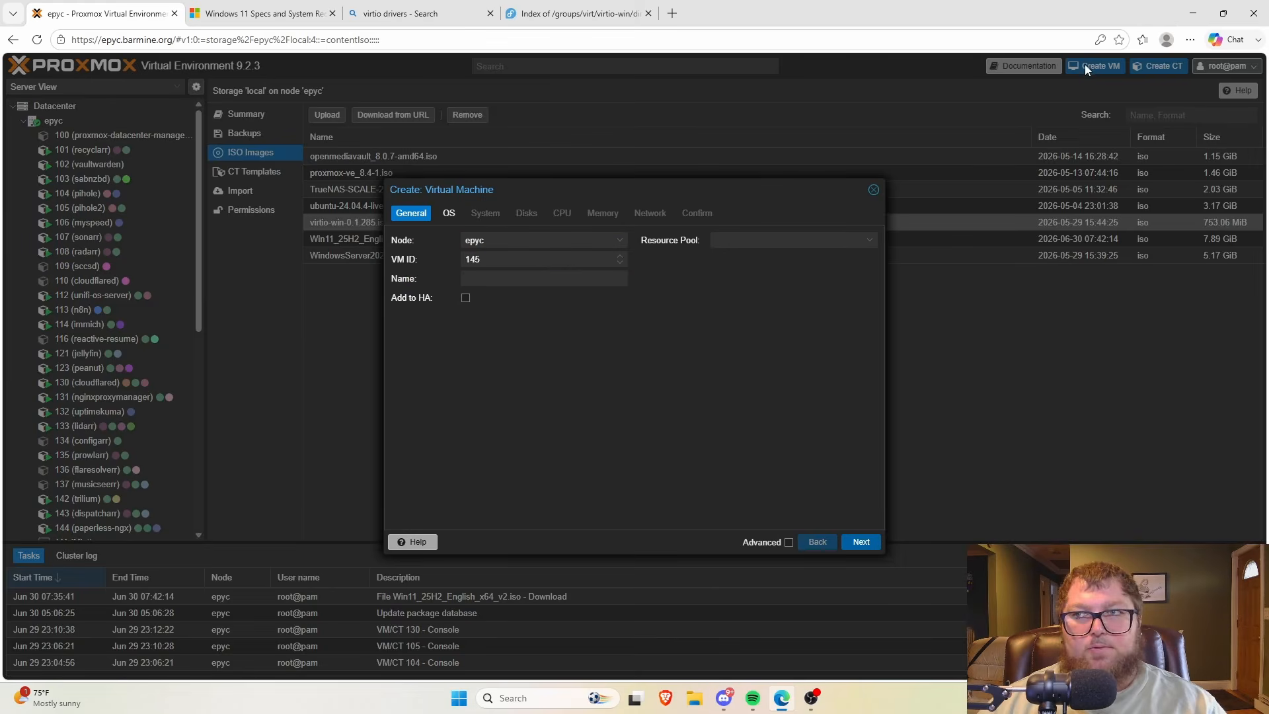
{"action": "left_click", "coordinate": [549, 278]}
{"action": "type", "text": "Win11Demo"}
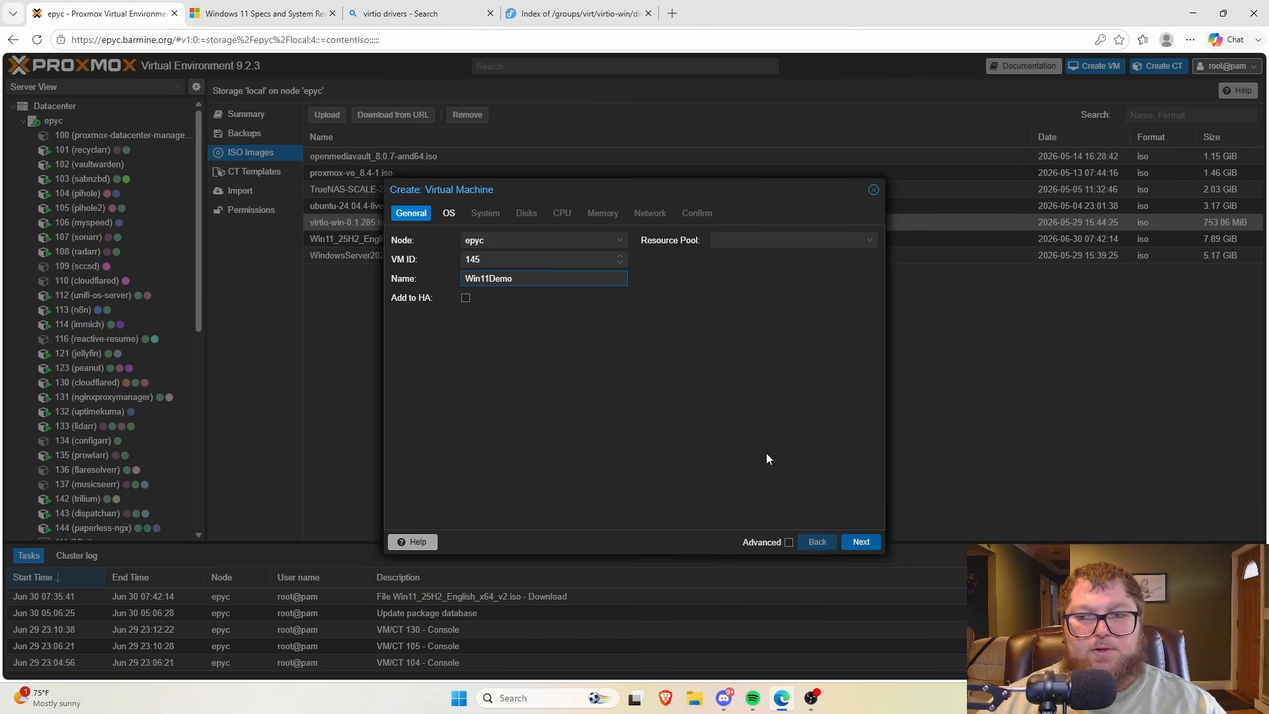
{"action": "left_click", "coordinate": [862, 541]}
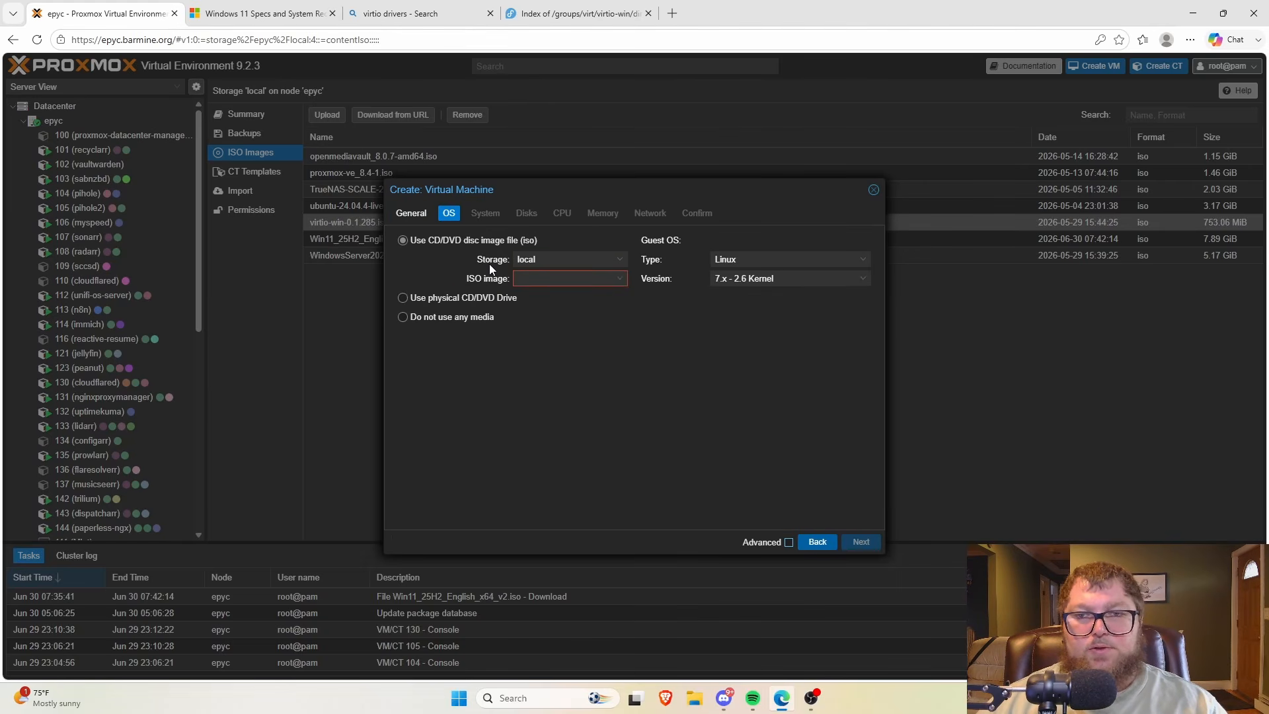
Set Win11_25H2_English_x64_v2.iso as the new machine's ISO image and Microsoft Windows as its guest OS type
{"action": "left_click", "coordinate": [569, 278]}
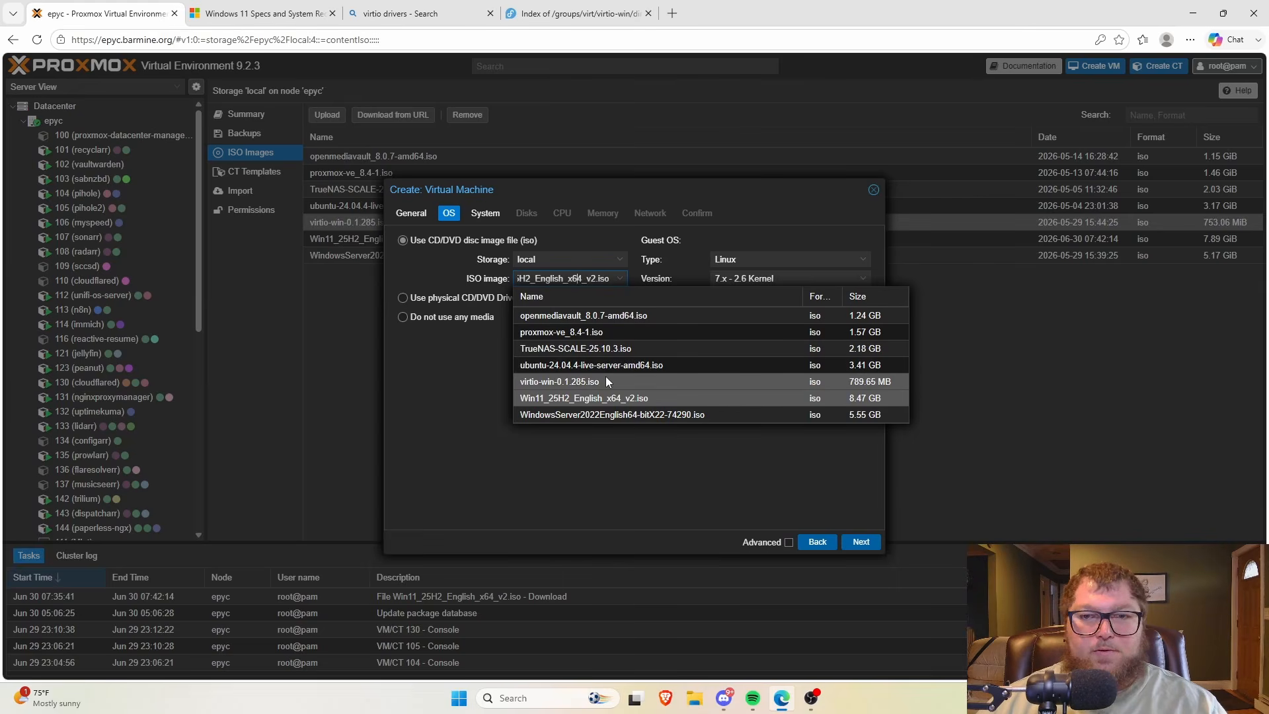
{"action": "left_click", "coordinate": [555, 399]}
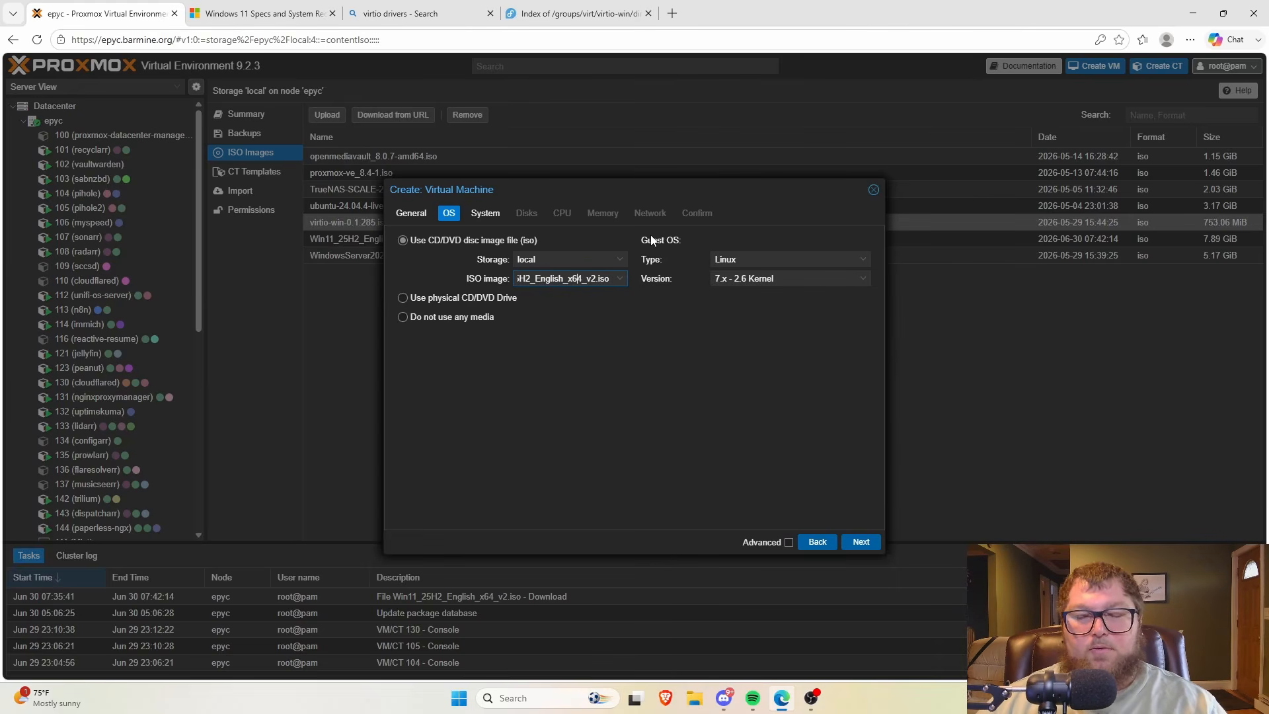
{"action": "left_click", "coordinate": [744, 263]}
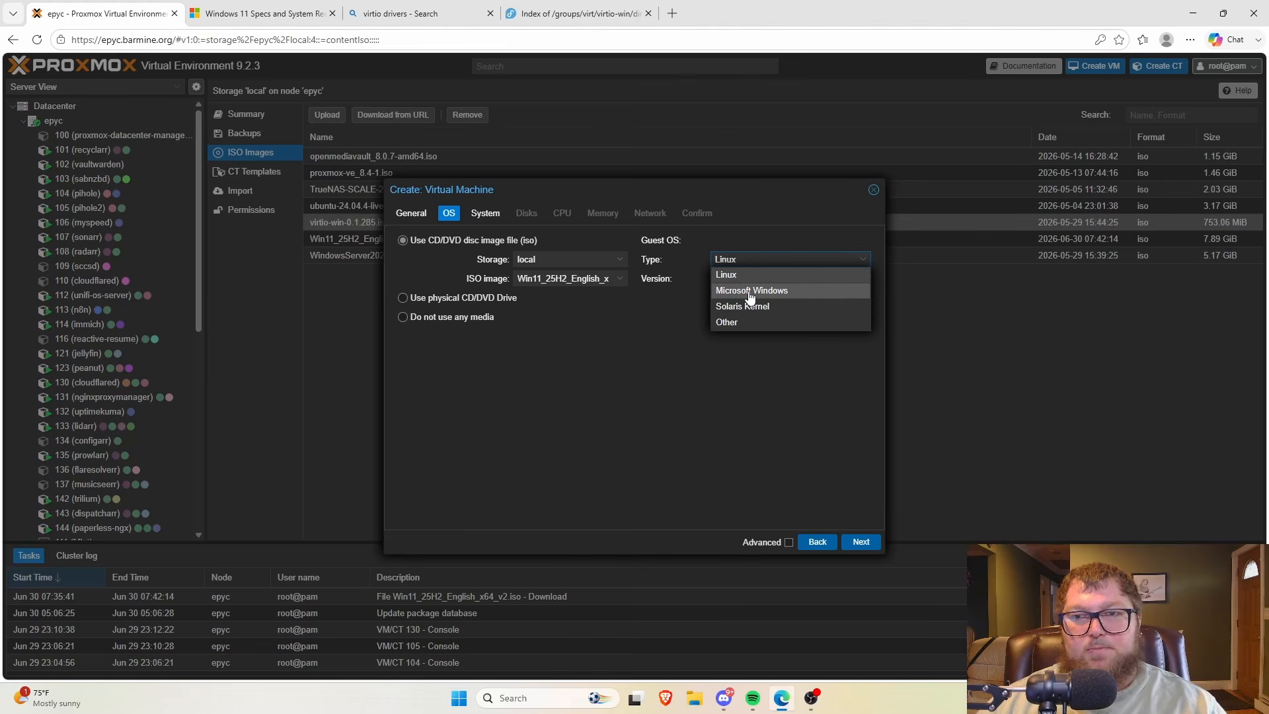
{"action": "left_click", "coordinate": [747, 291]}
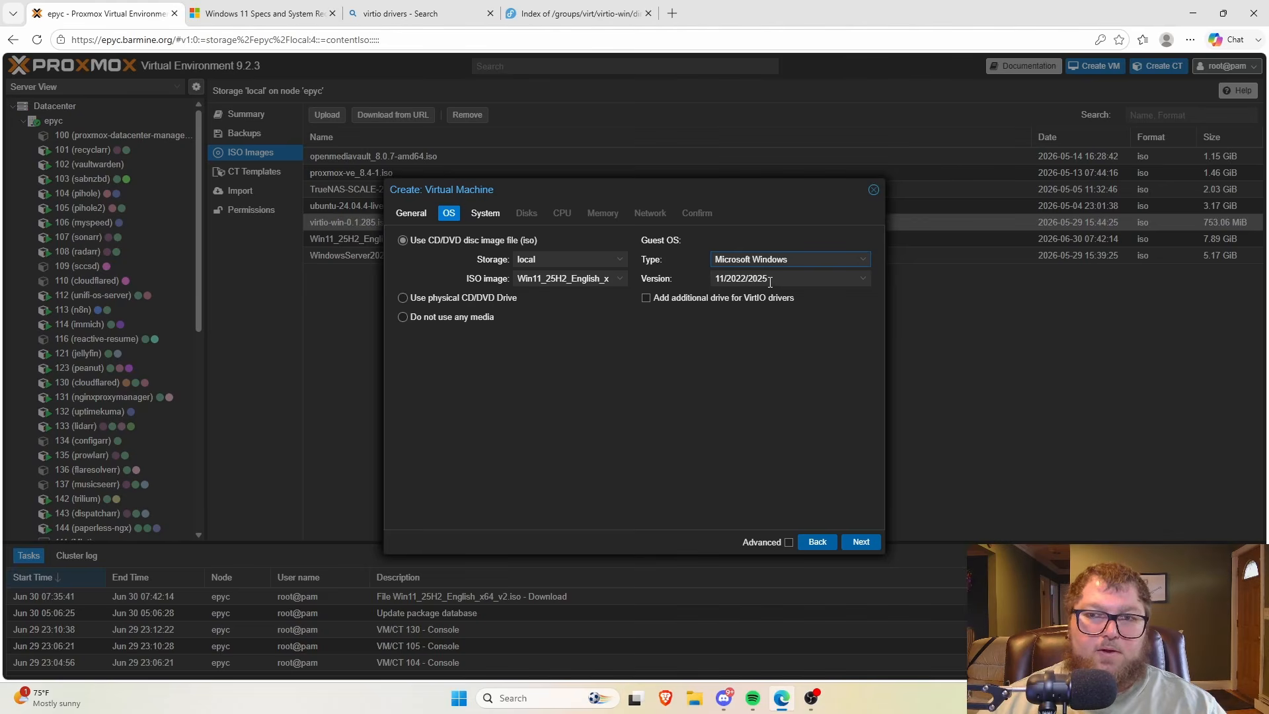
Add an additional drive for VirtIO drivers using virtio-win-0.1.285.iso from local storage and continue to the system settings
{"action": "left_click", "coordinate": [647, 299]}
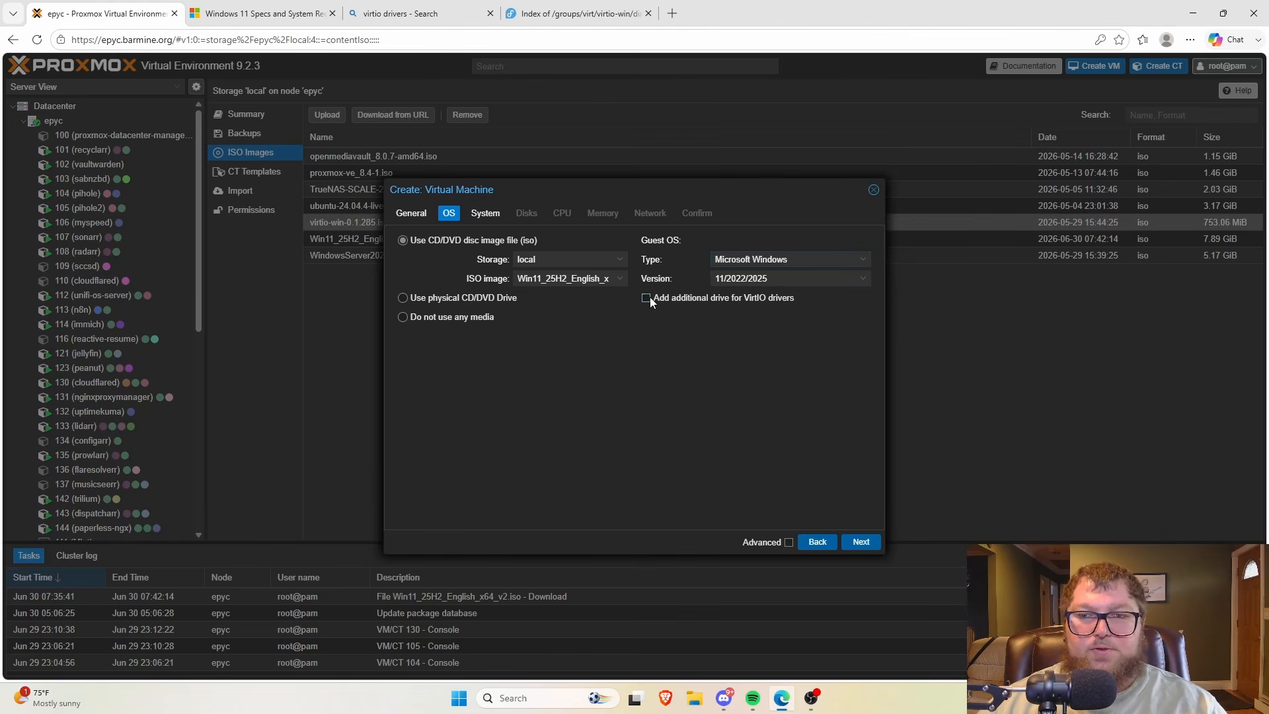
{"action": "left_click", "coordinate": [774, 335]}
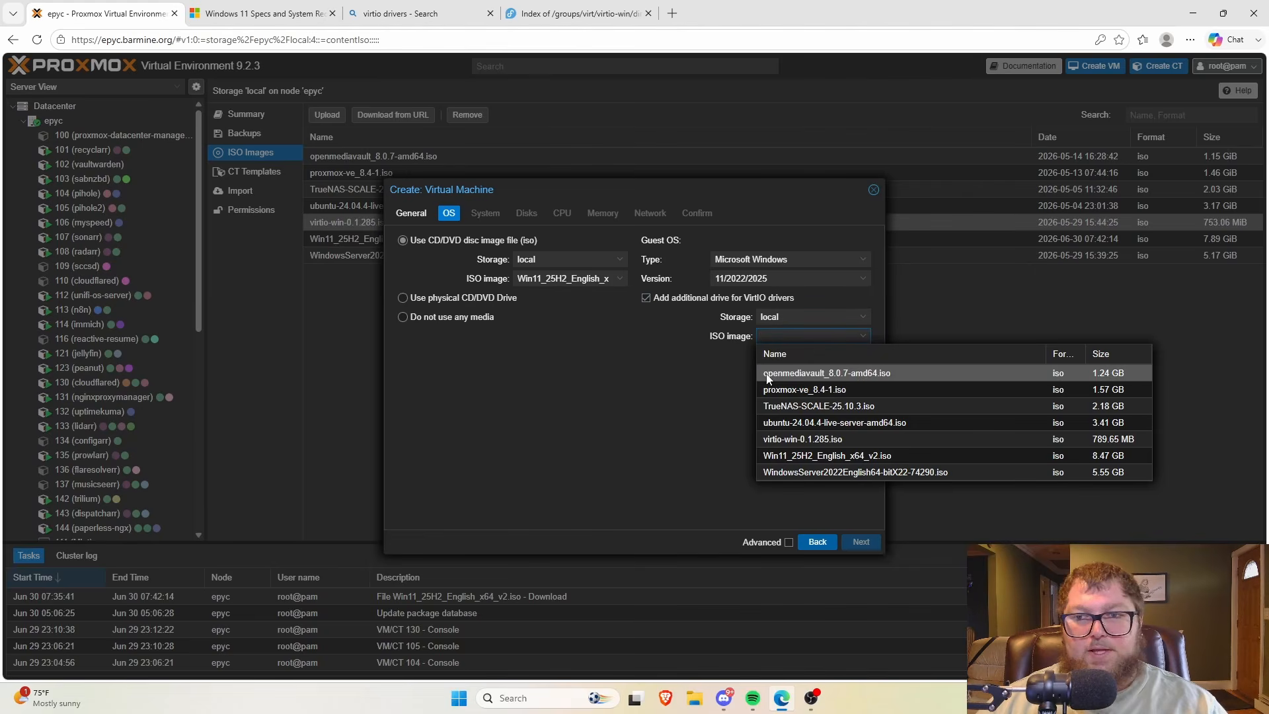
{"action": "left_click", "coordinate": [780, 439]}
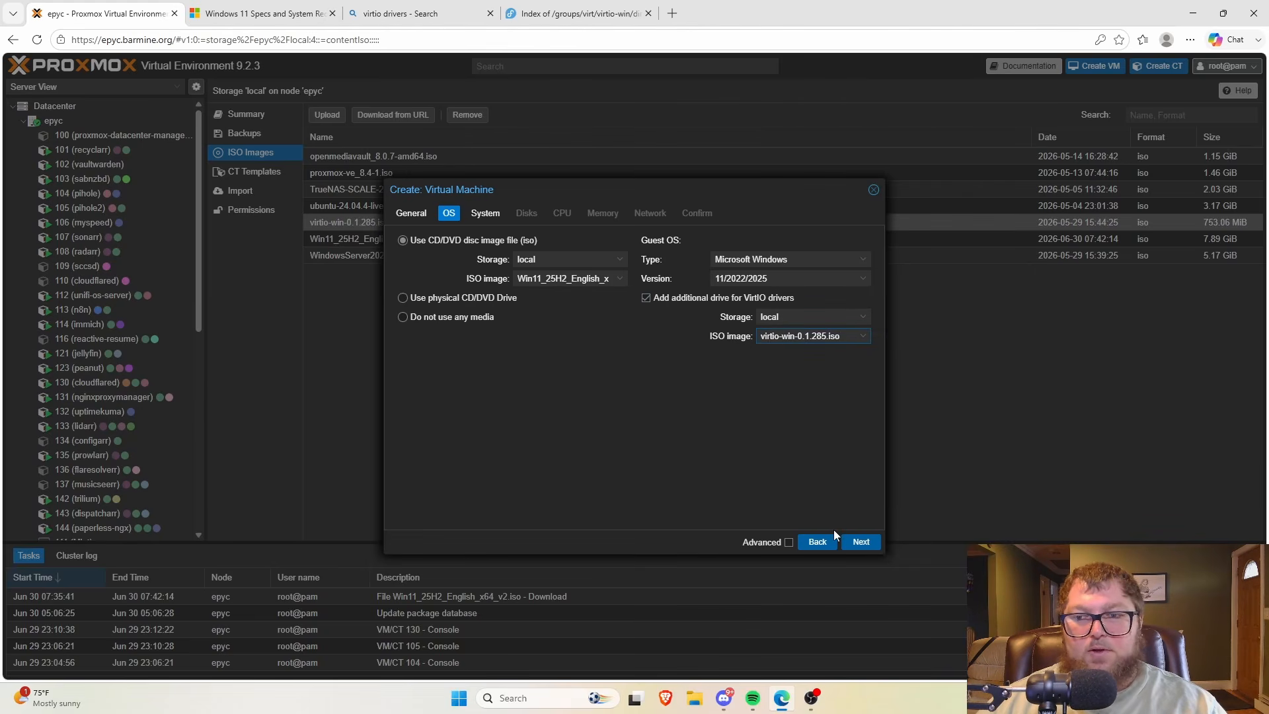
{"action": "left_click", "coordinate": [852, 537]}
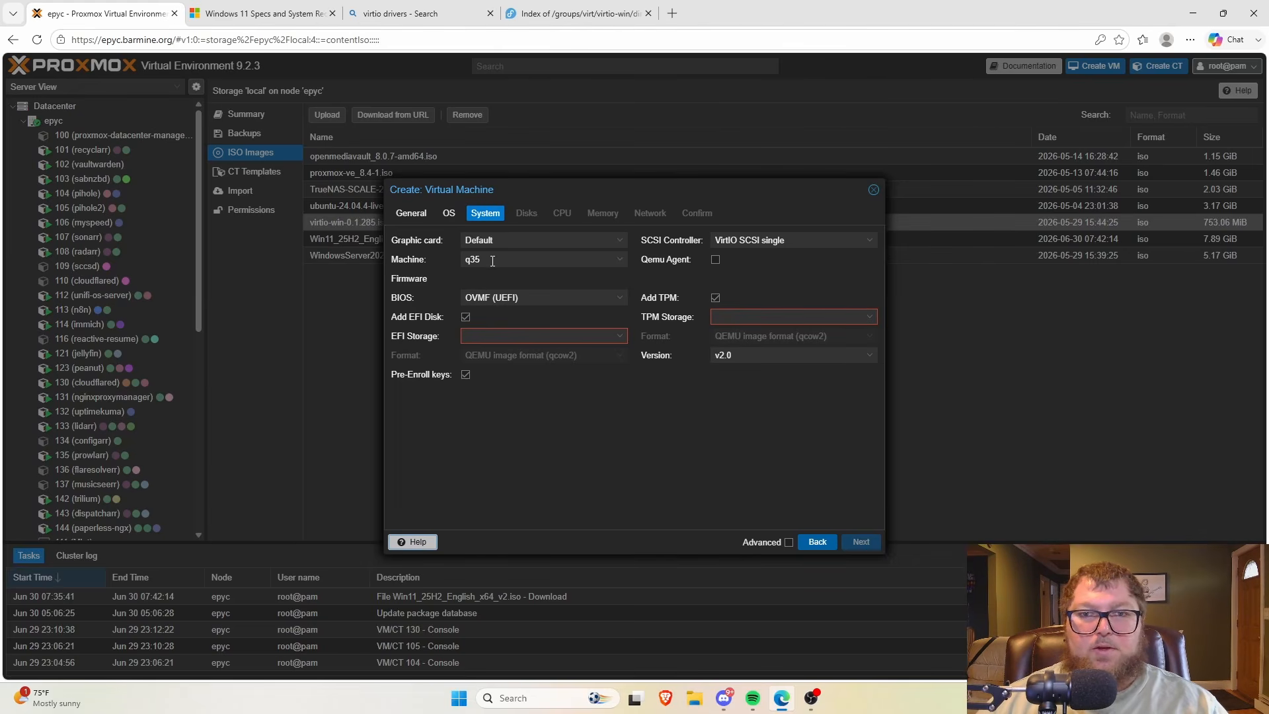
Keep the q35 machine type and set both the EFI storage and the TPM storage to vm-storage
{"action": "left_click", "coordinate": [492, 262]}
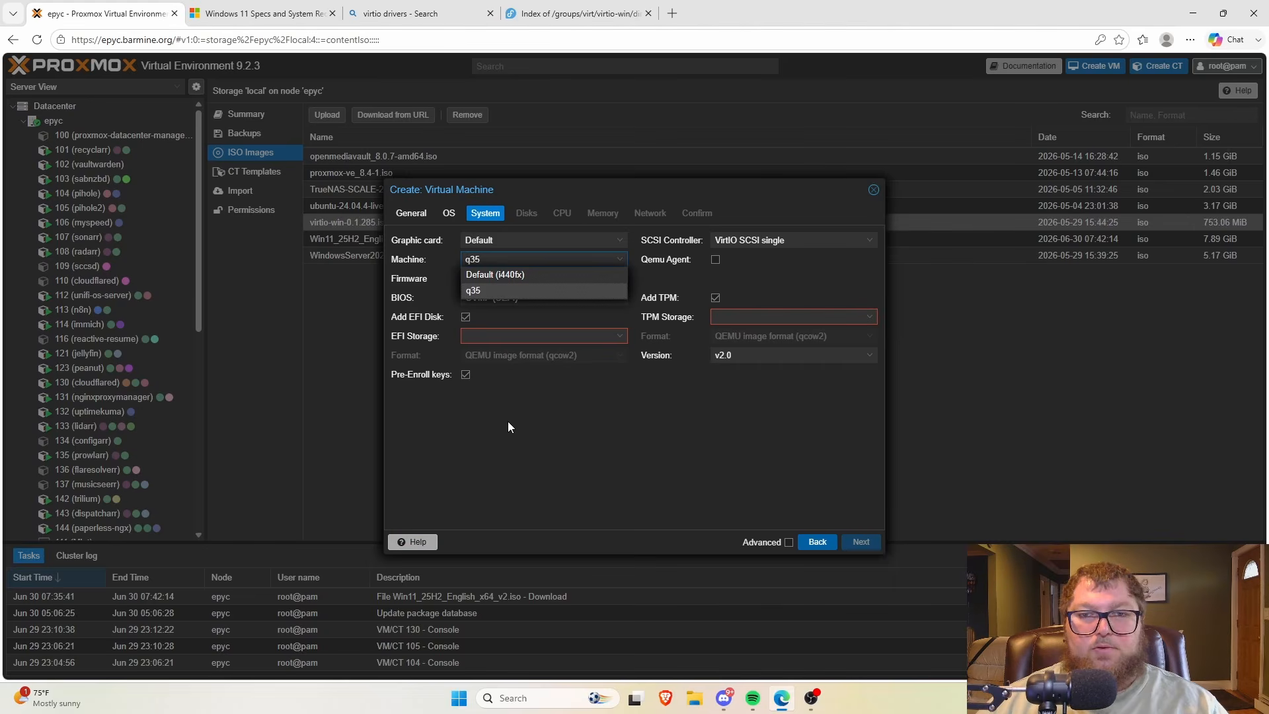
{"action": "left_click", "coordinate": [498, 380]}
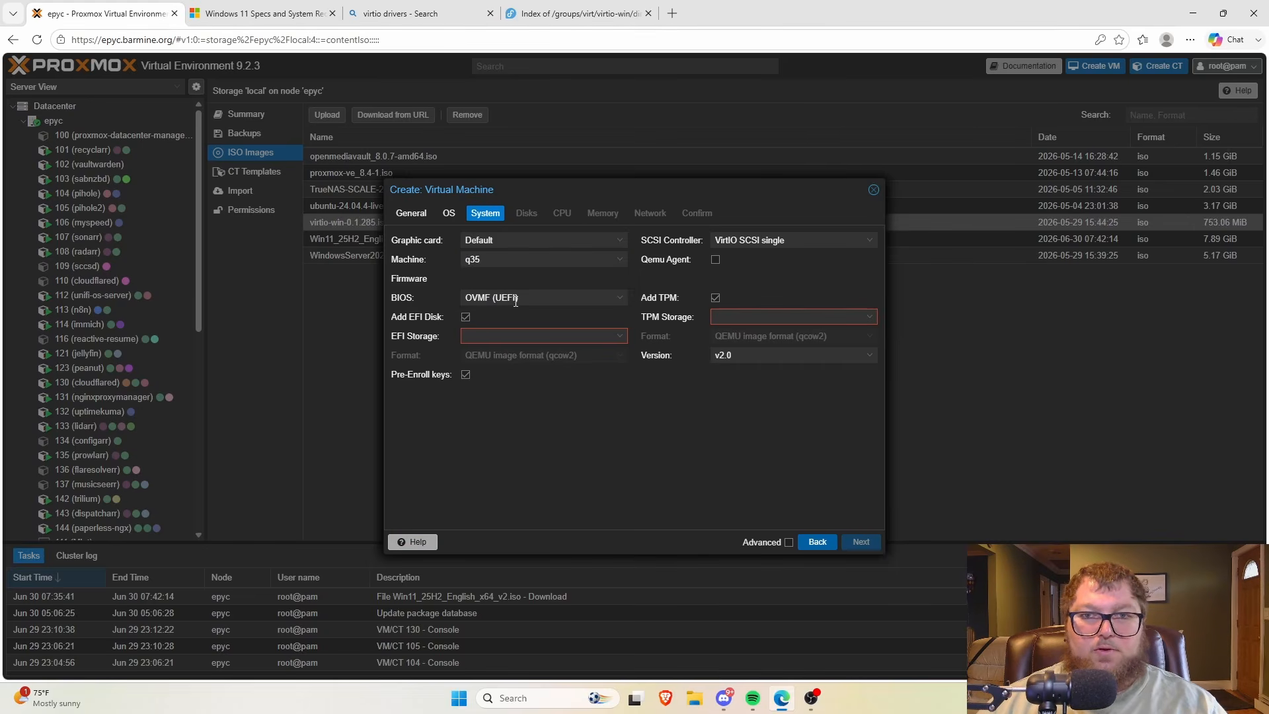
{"action": "left_click", "coordinate": [493, 333]}
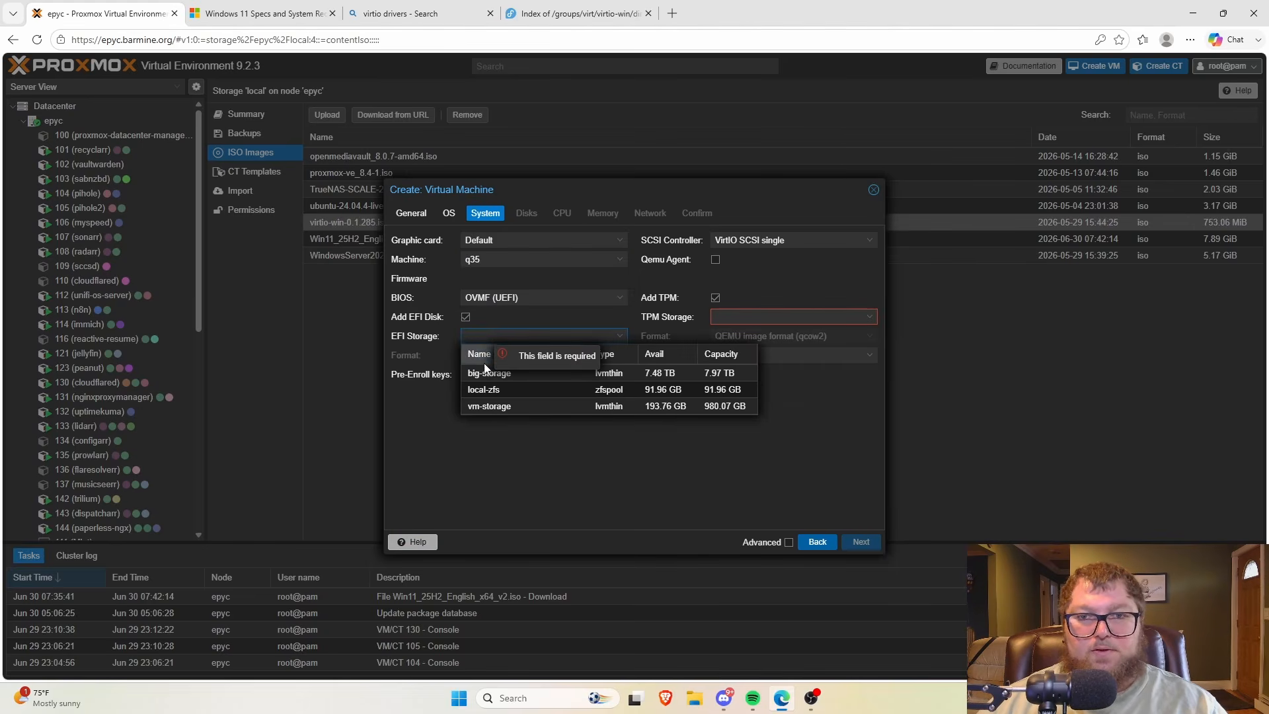
{"action": "left_click", "coordinate": [489, 406]}
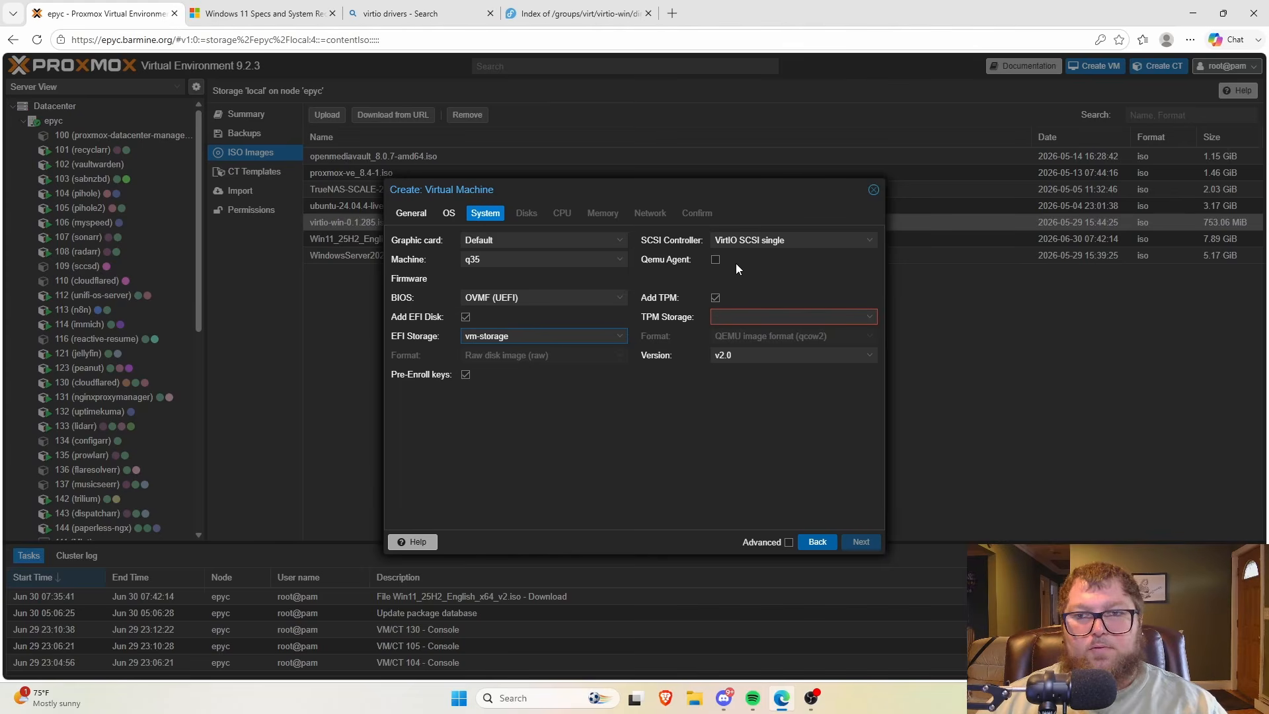
{"action": "left_click", "coordinate": [731, 316]}
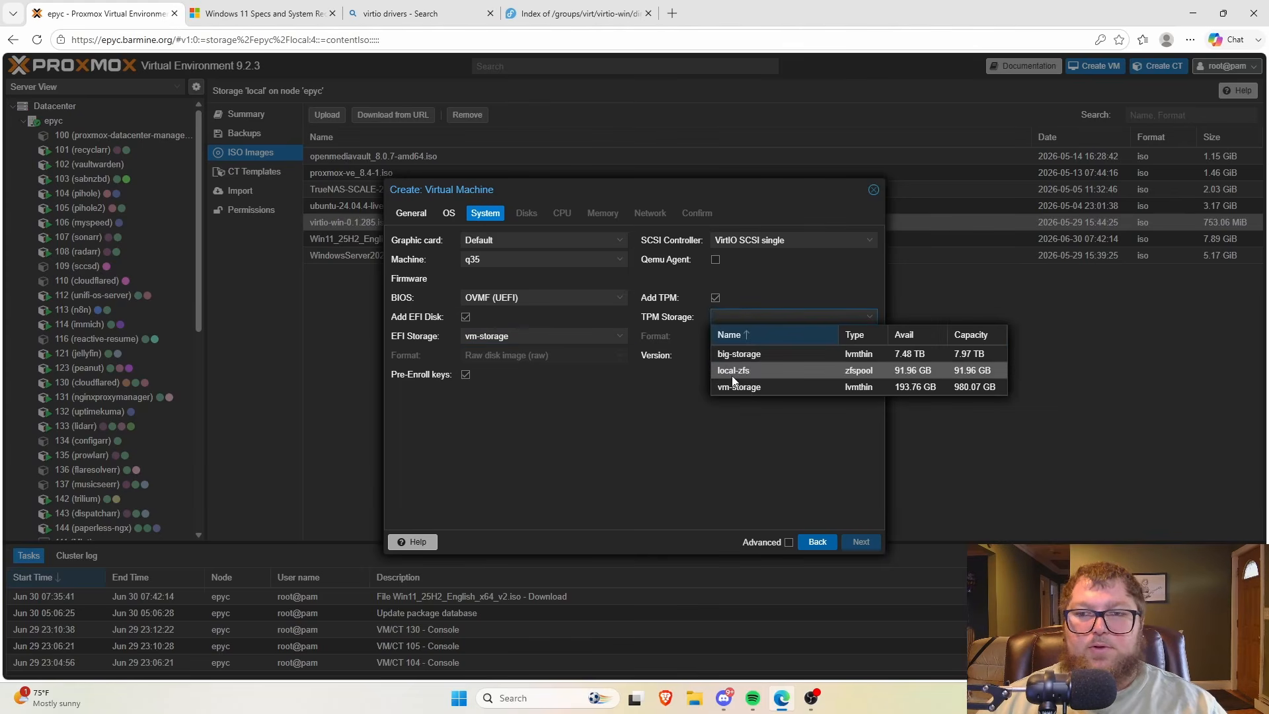
{"action": "left_click", "coordinate": [739, 387]}
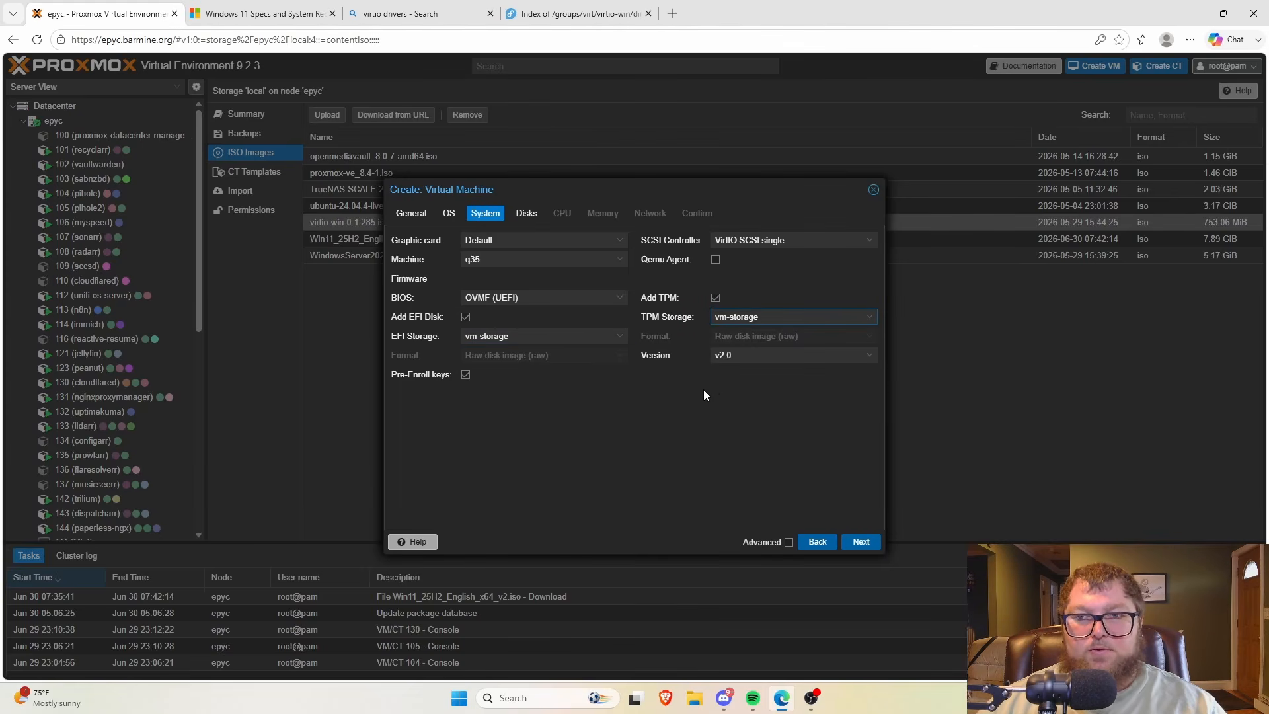
{"action": "left_click", "coordinate": [861, 543]}
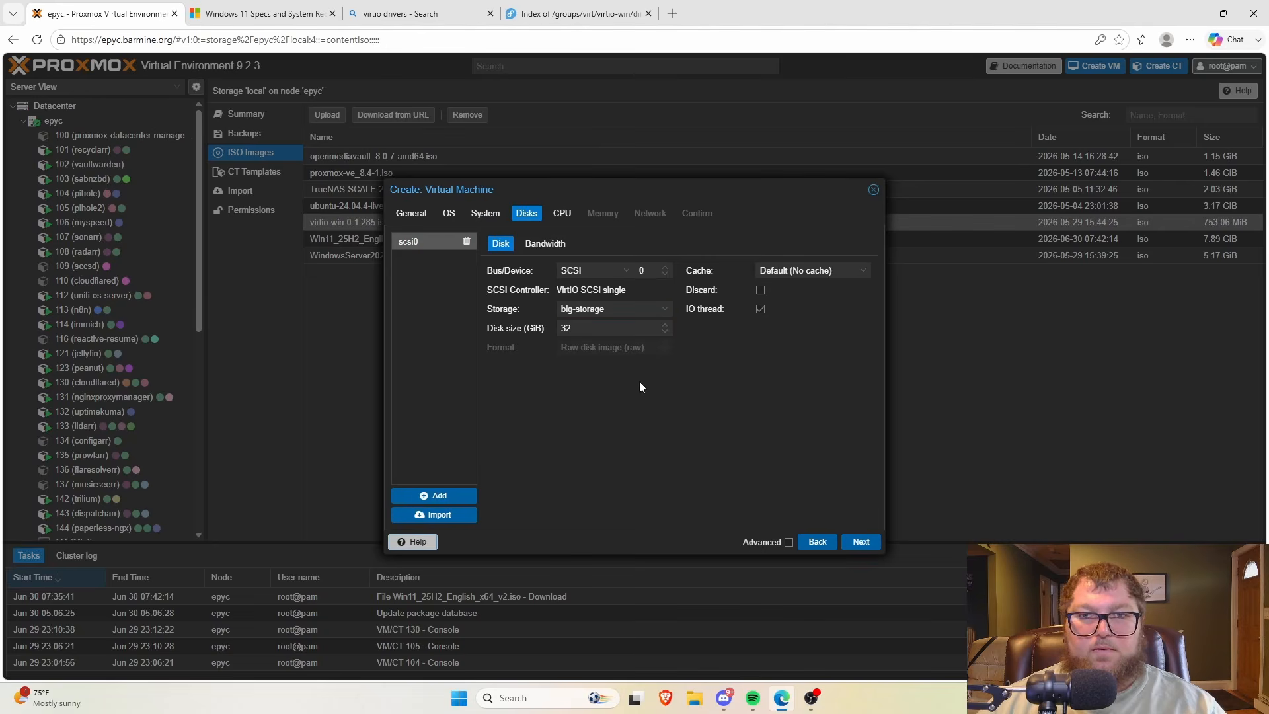
Place the scsi0 disk on vm-storage with a size of 100 GiB and continue to the CPU settings
{"action": "left_click", "coordinate": [592, 309]}
{"action": "left_click", "coordinate": [586, 379]}
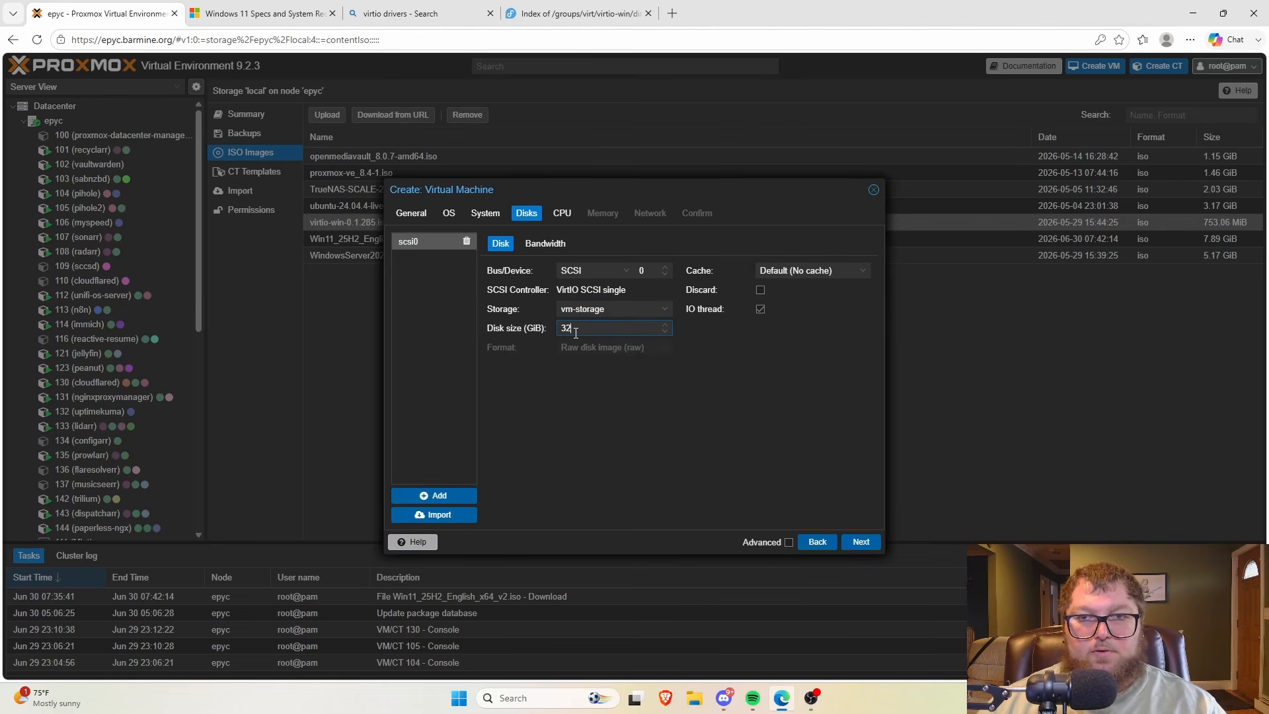
{"action": "type", "text": "100"}
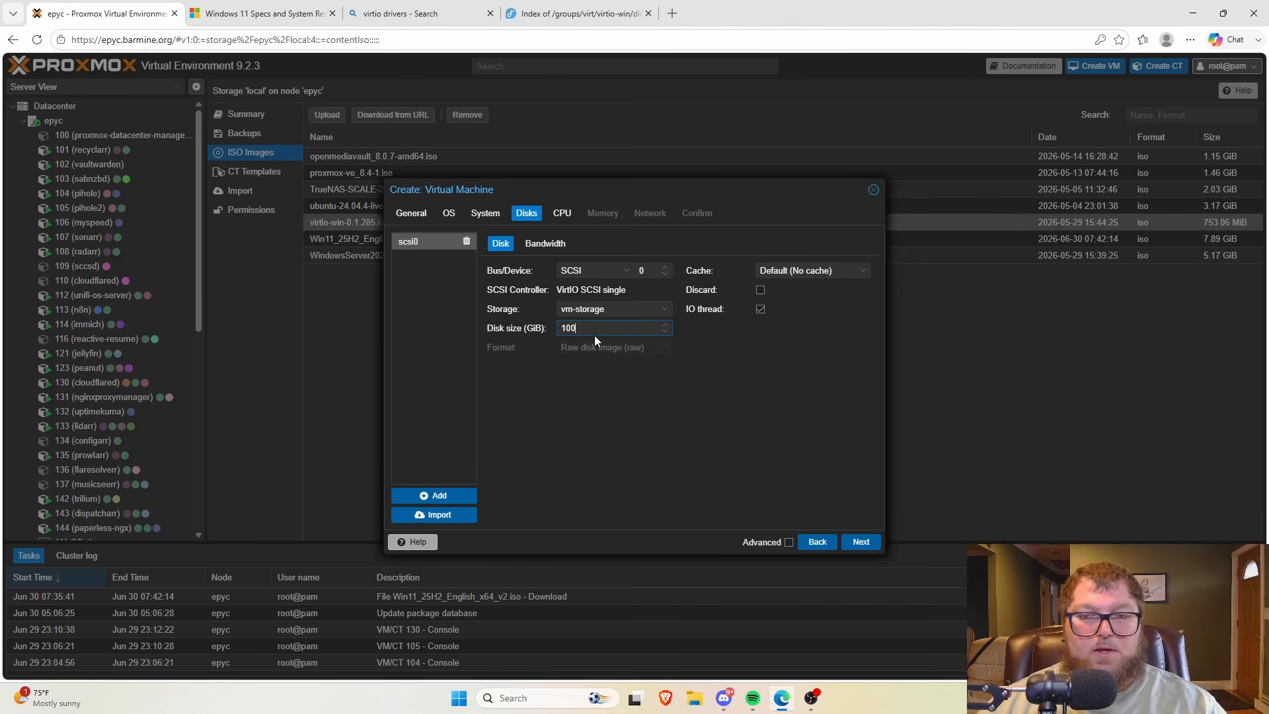
{"action": "left_click", "coordinate": [692, 403]}
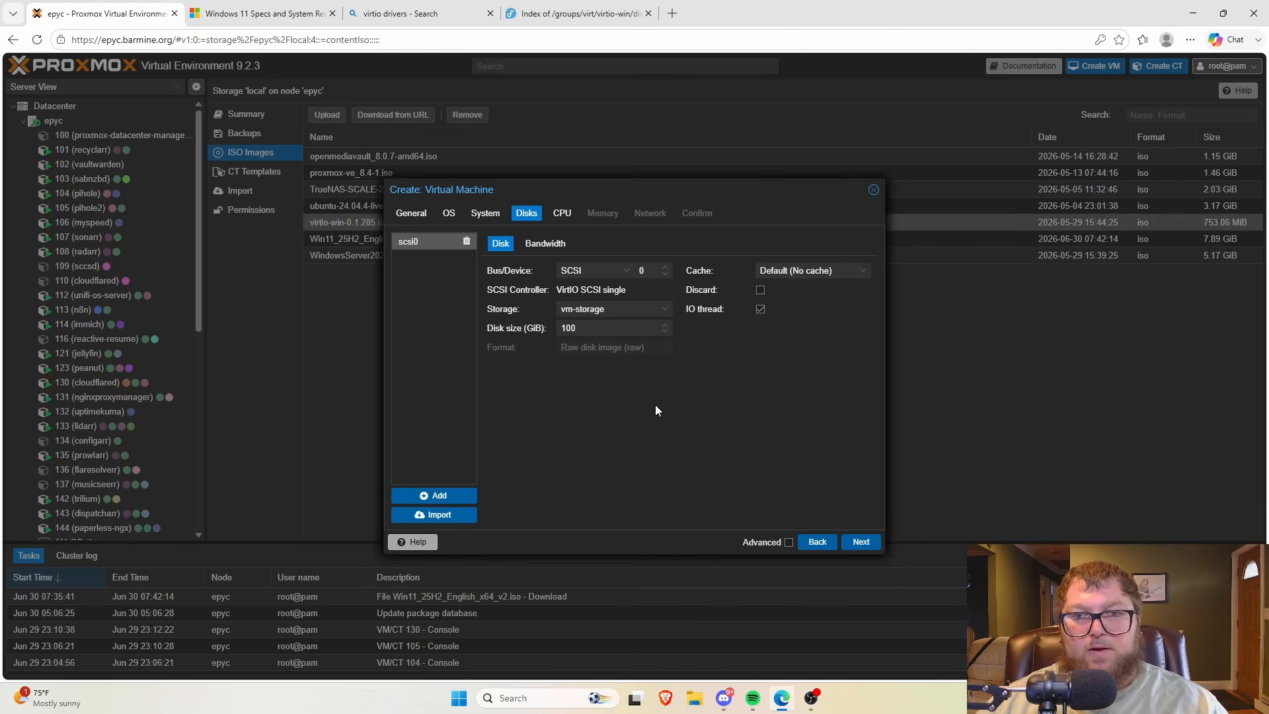
{"action": "left_click", "coordinate": [862, 542]}
Give the virtual machine 4 CPU cores with the CPU type host and continue to the memory settings
{"action": "double_click", "coordinate": [489, 261]}
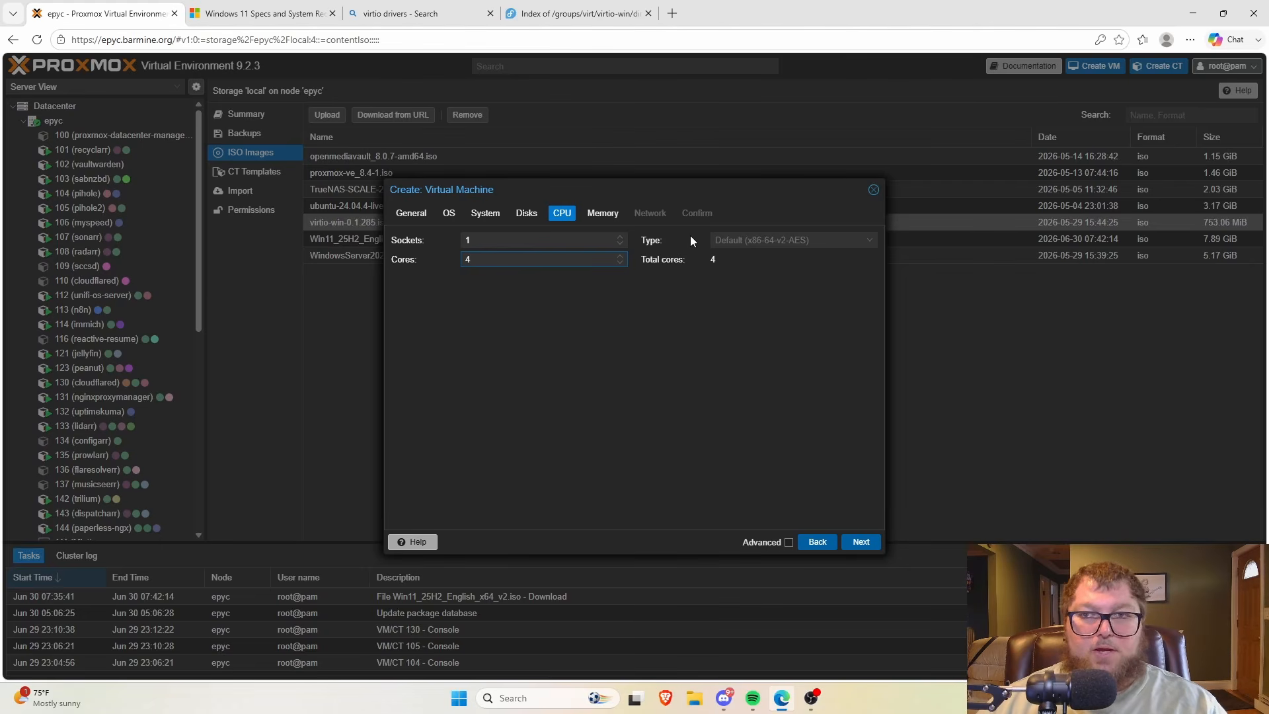
{"action": "left_click", "coordinate": [741, 239]}
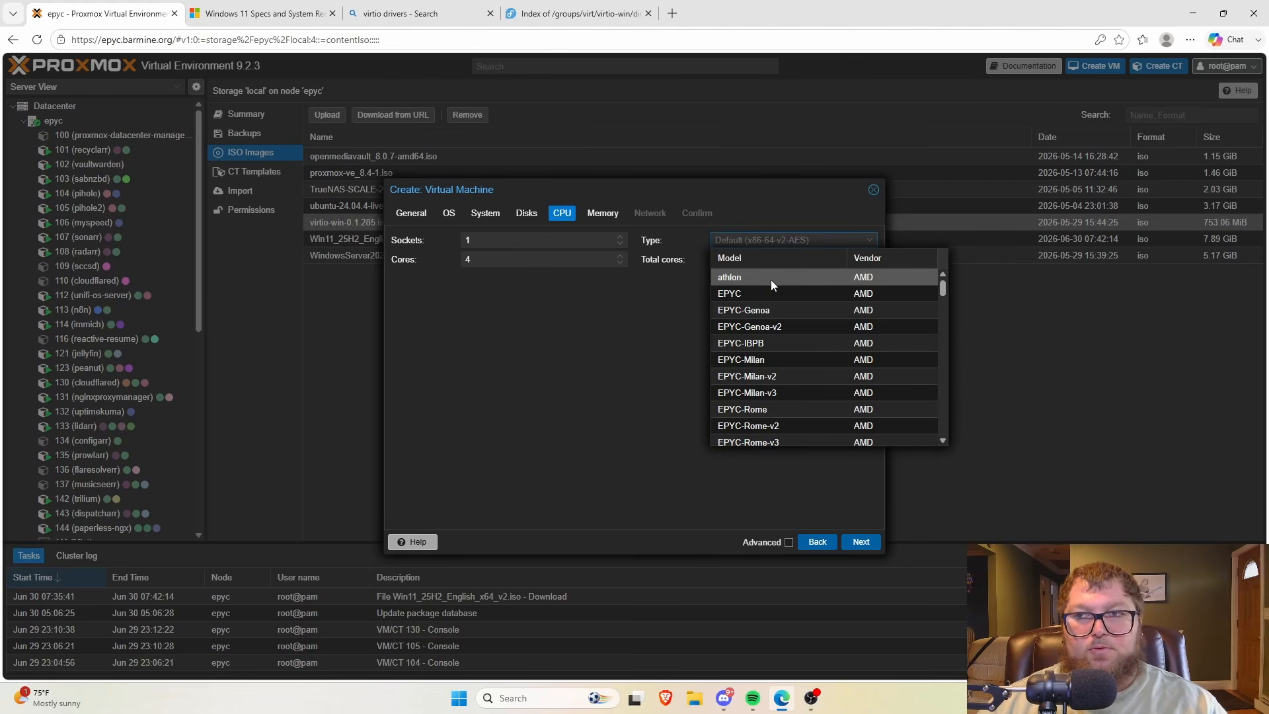
{"action": "left_click_drag", "start_coordinate": [945, 285], "coordinate": [913, 434]}
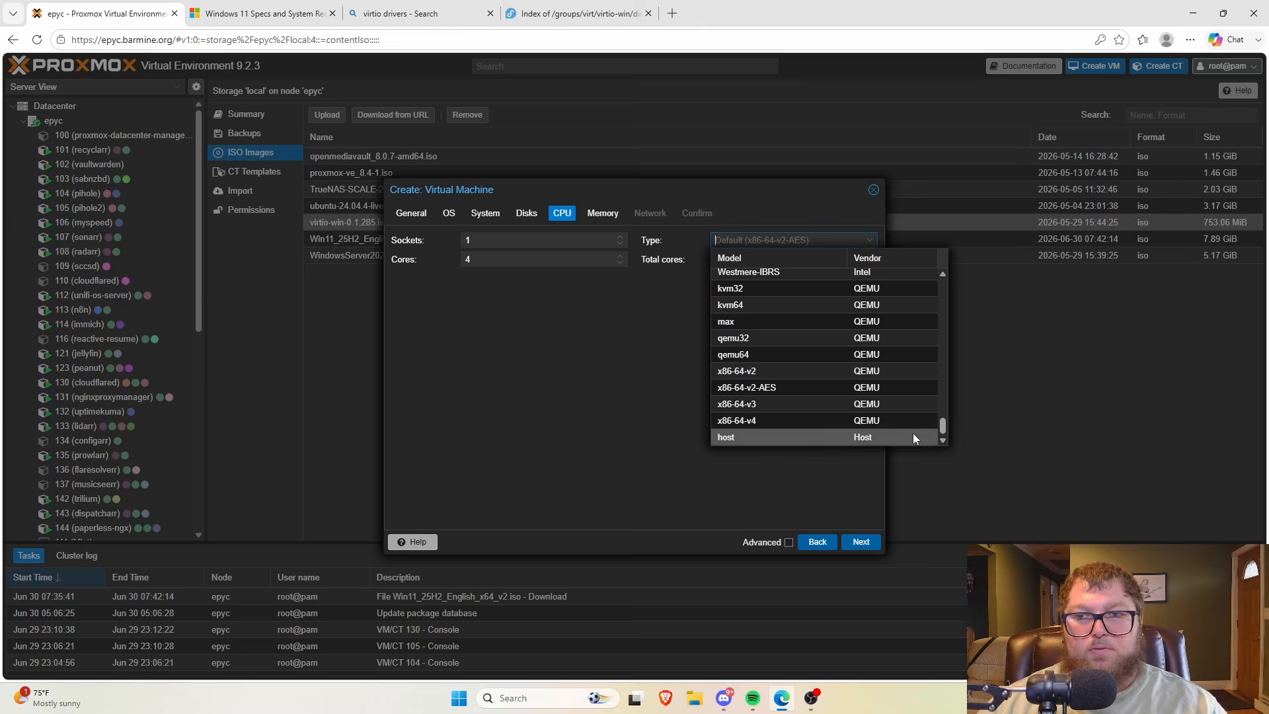
{"action": "left_click", "coordinate": [754, 439]}
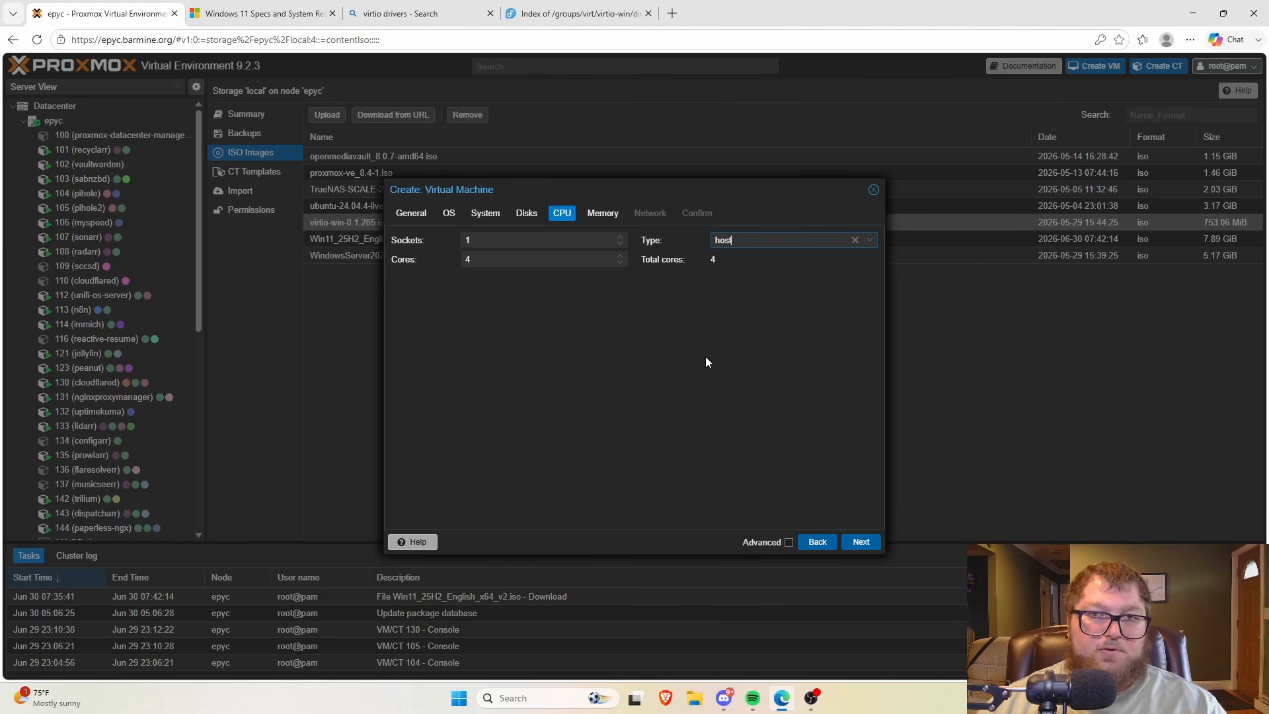
{"action": "left_click", "coordinate": [862, 542]}
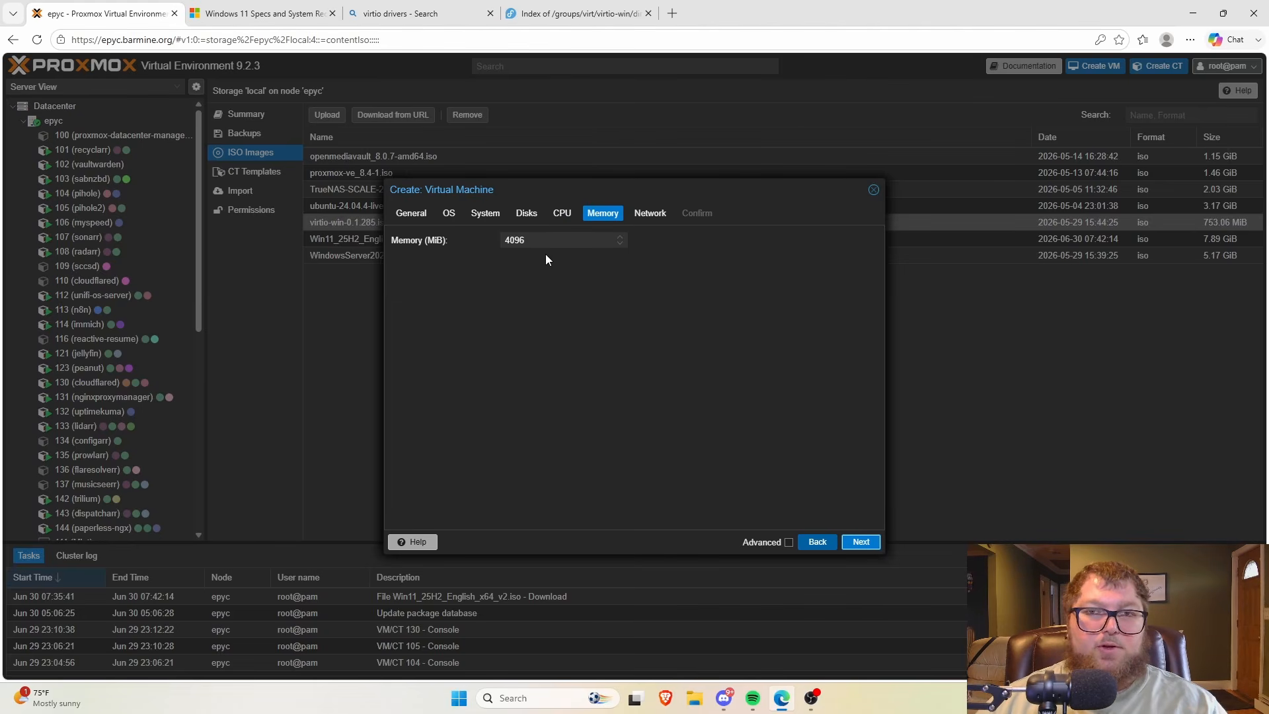
Set the memory to 8192 MiB and finish creating the virtual machine with the default network settings
{"action": "left_click", "coordinate": [528, 240]}
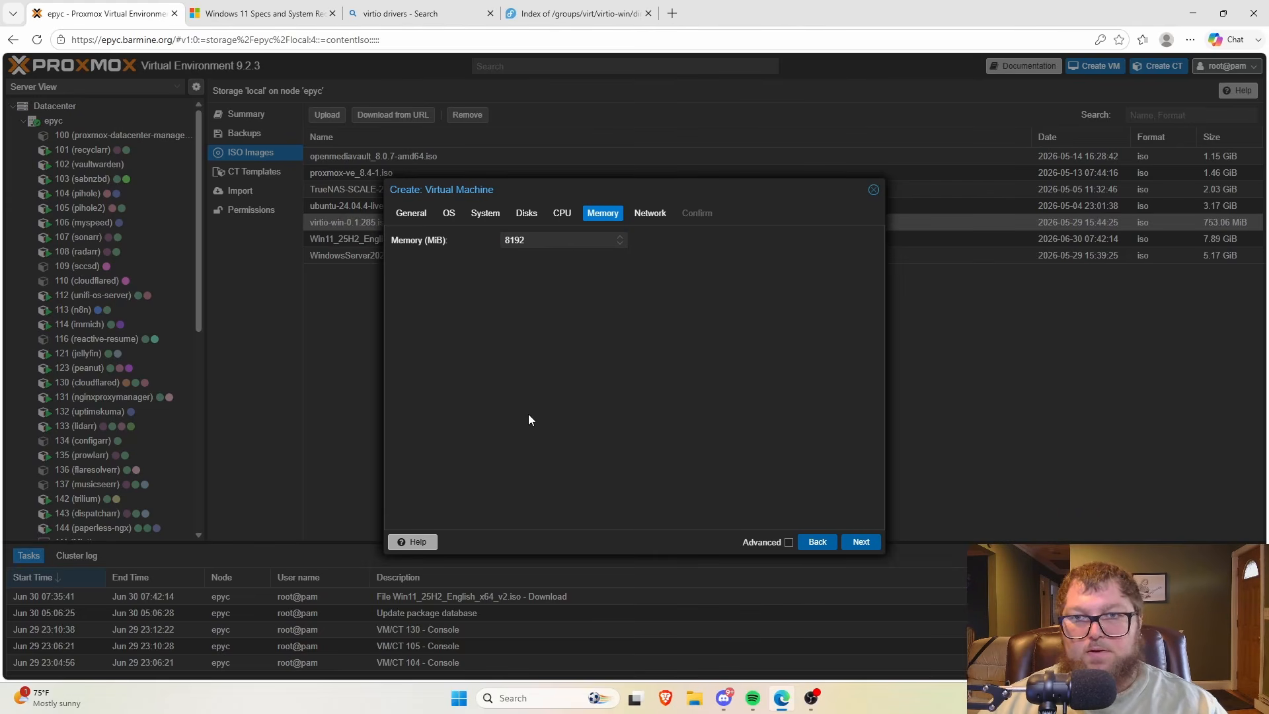
{"action": "left_click", "coordinate": [858, 545]}
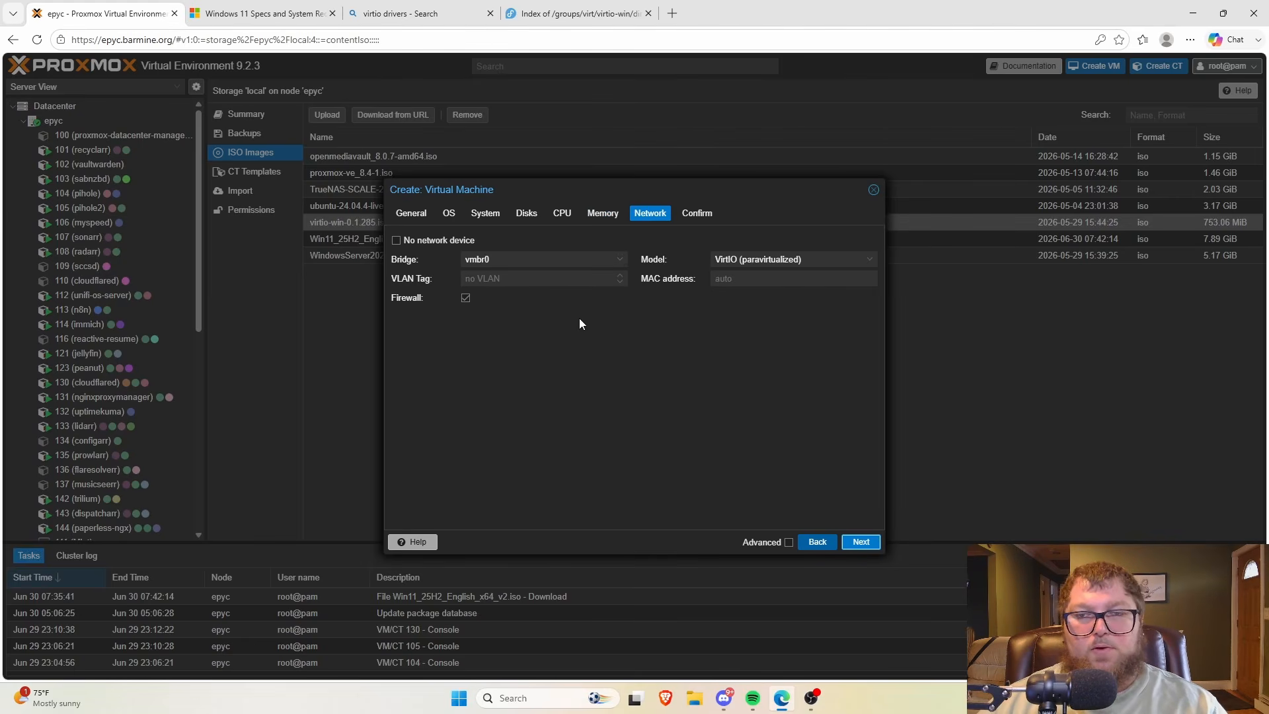
{"action": "left_click", "coordinate": [863, 544]}
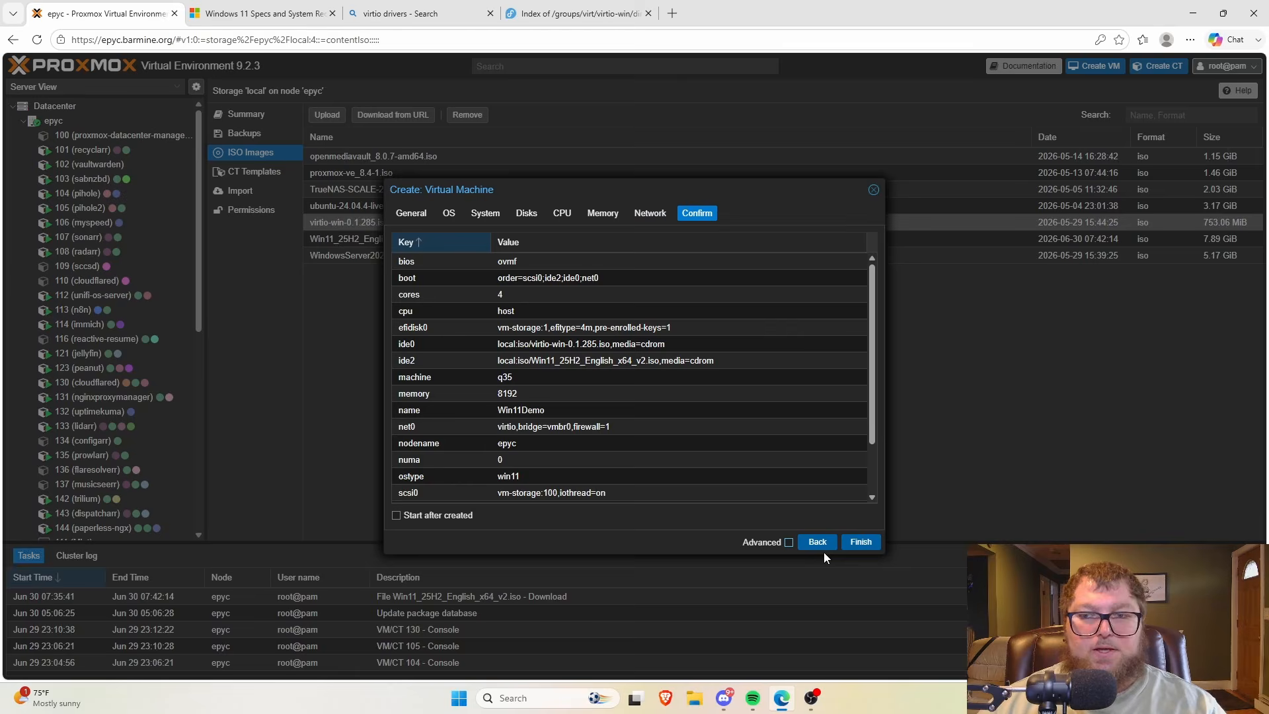
{"action": "left_click", "coordinate": [860, 544]}
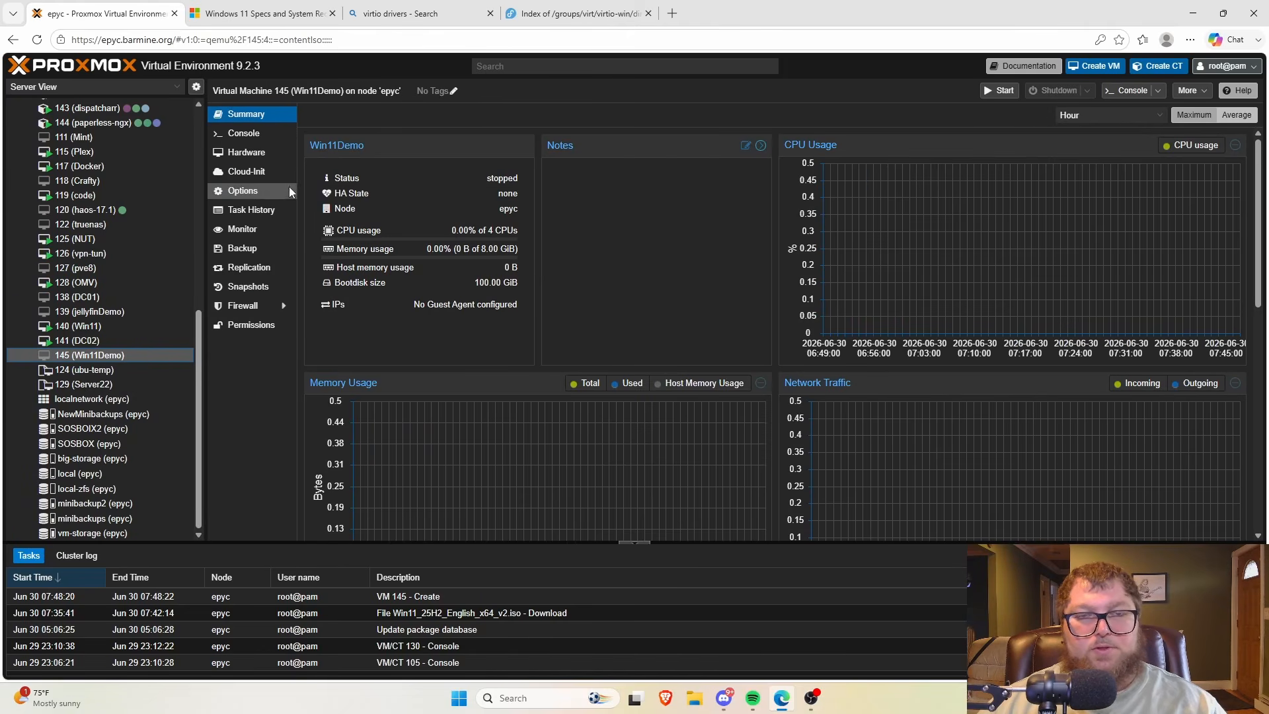
Move the Windows 11 ISO drive ide2 to first place in the Win11Demo boot order, ahead of scsi0
{"action": "left_click", "coordinate": [264, 191]}
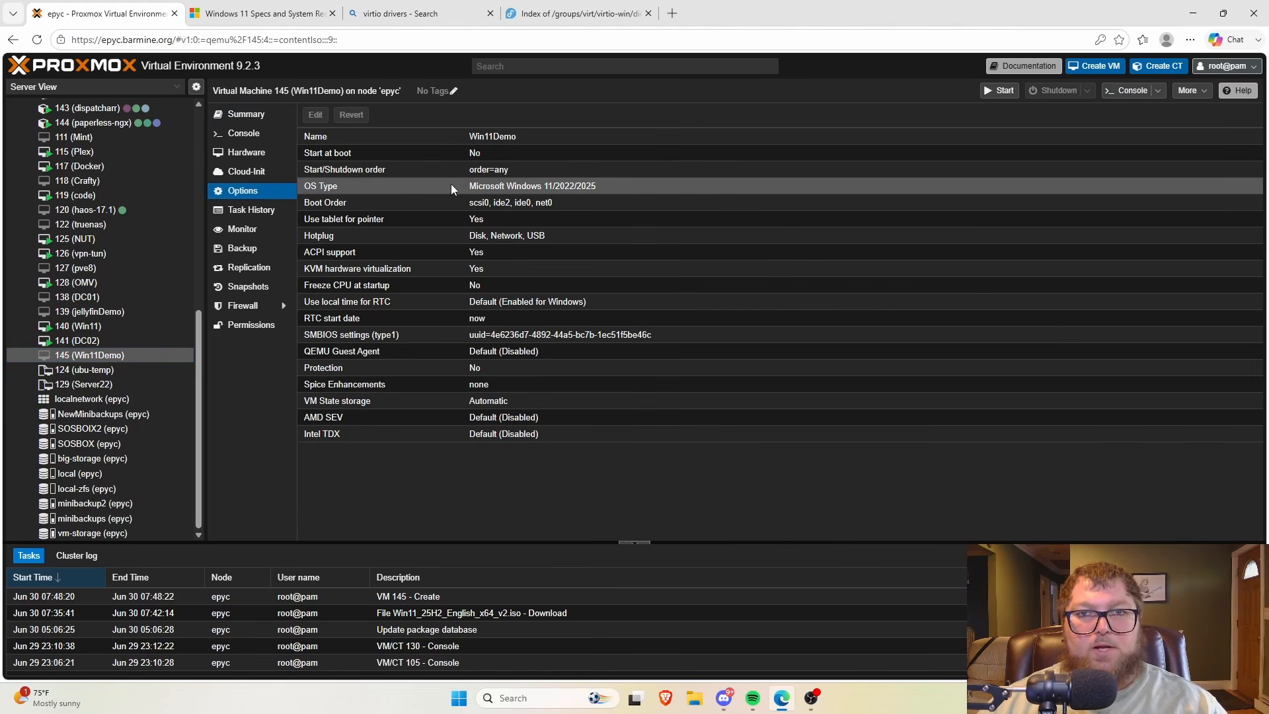
{"action": "double_click", "coordinate": [500, 204]}
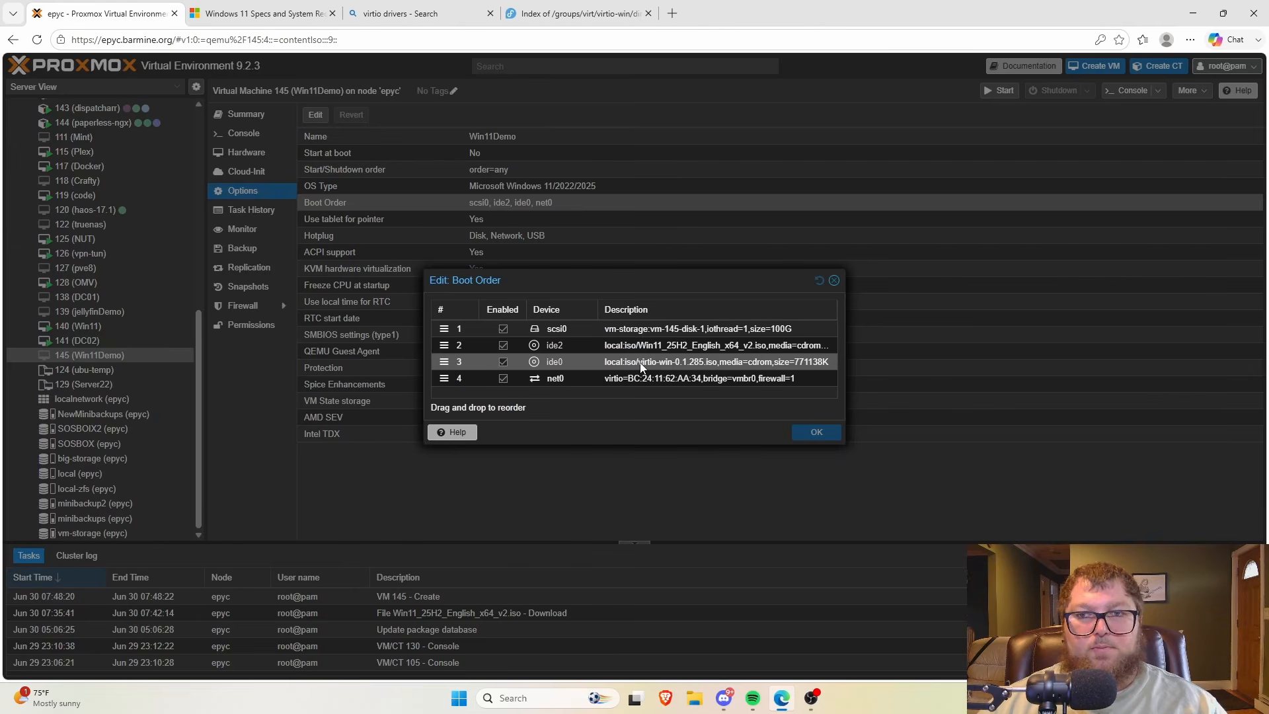
{"action": "left_click_drag", "start_coordinate": [442, 345], "coordinate": [452, 329]}
{"action": "left_click", "coordinate": [660, 340]}
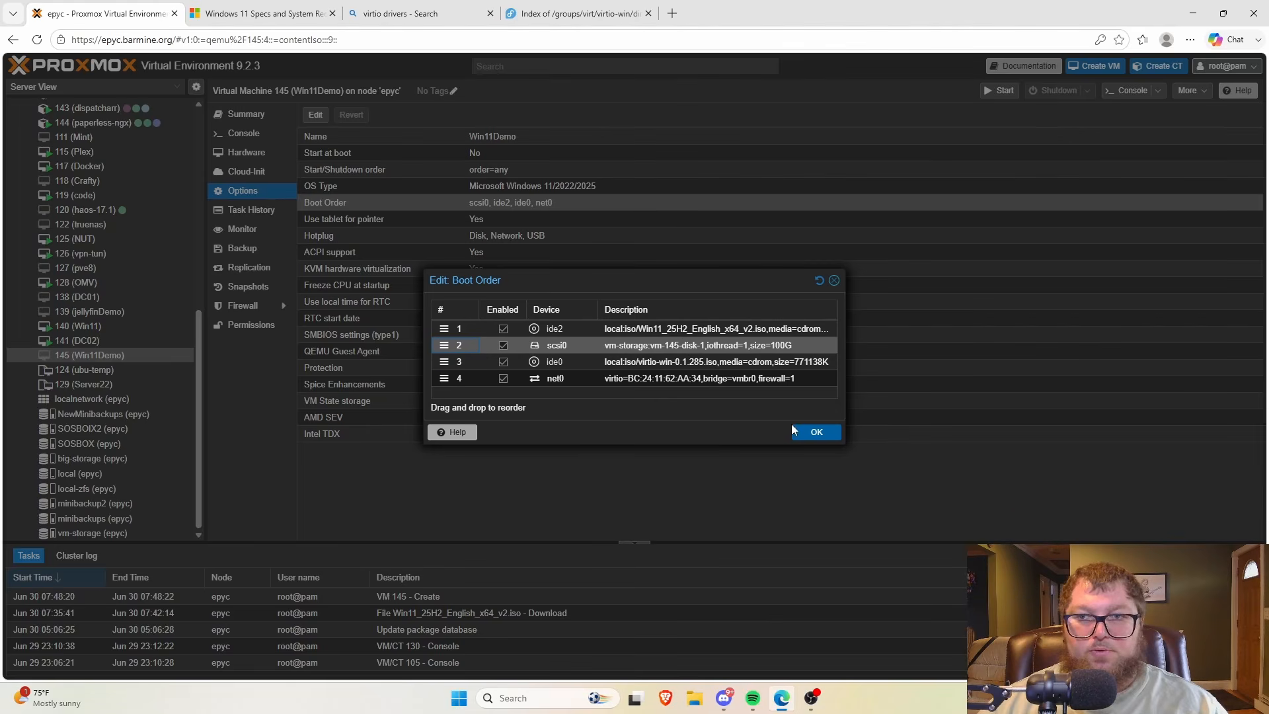
{"action": "left_click", "coordinate": [817, 433]}
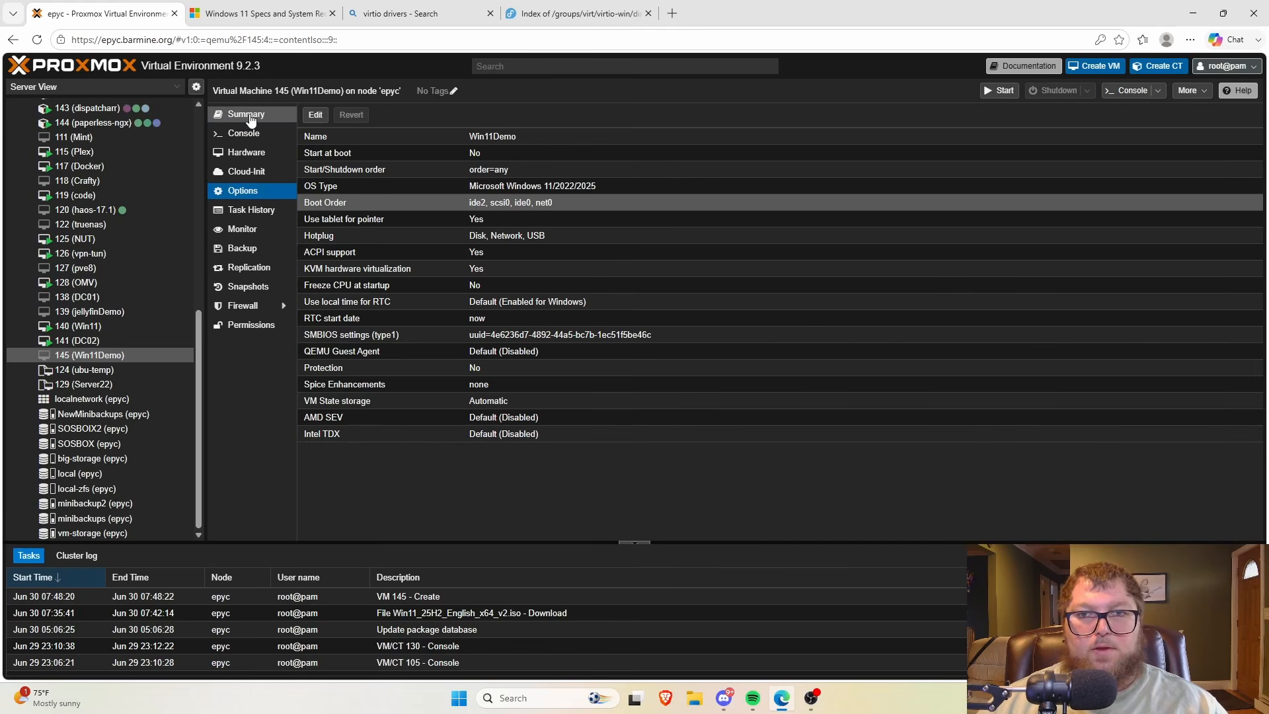
Start the Win11Demo machine, open its console and boot it from the Windows 11 installation disc
{"action": "left_click", "coordinate": [251, 118]}
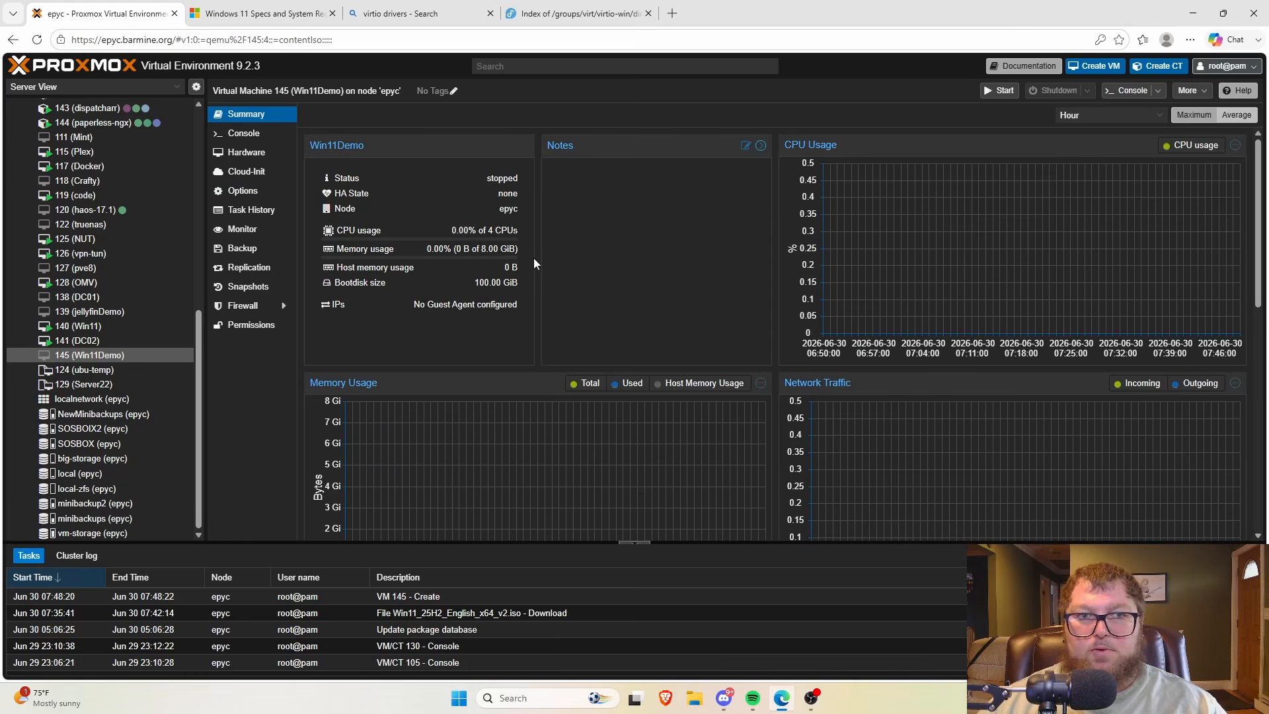
{"action": "left_click", "coordinate": [999, 91]}
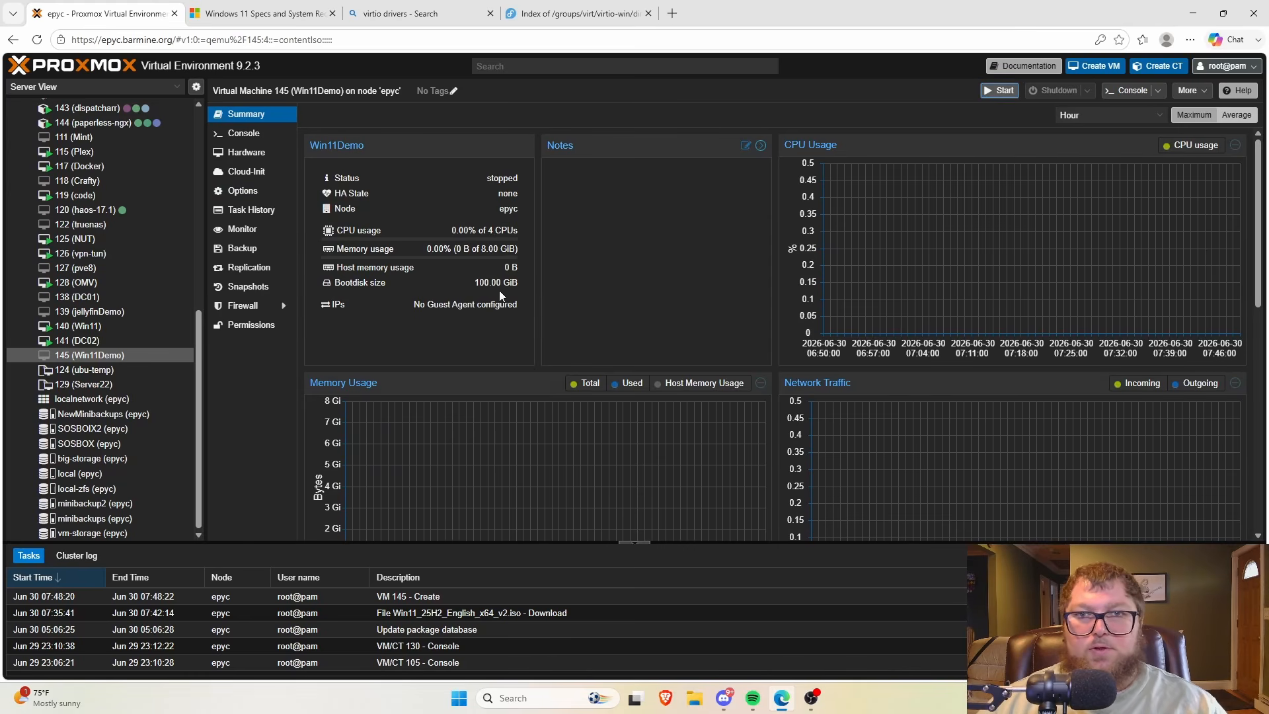
{"action": "double_click", "coordinate": [116, 357]}
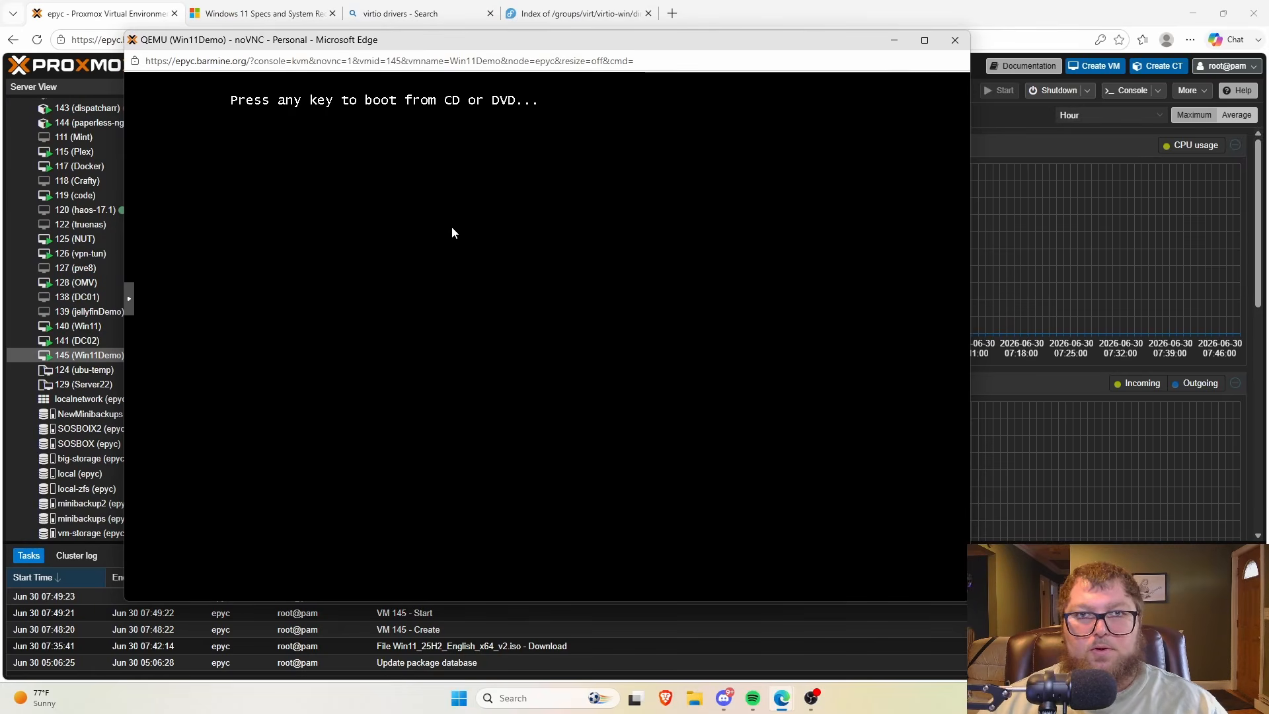
{"action": "key", "text": "Return"}
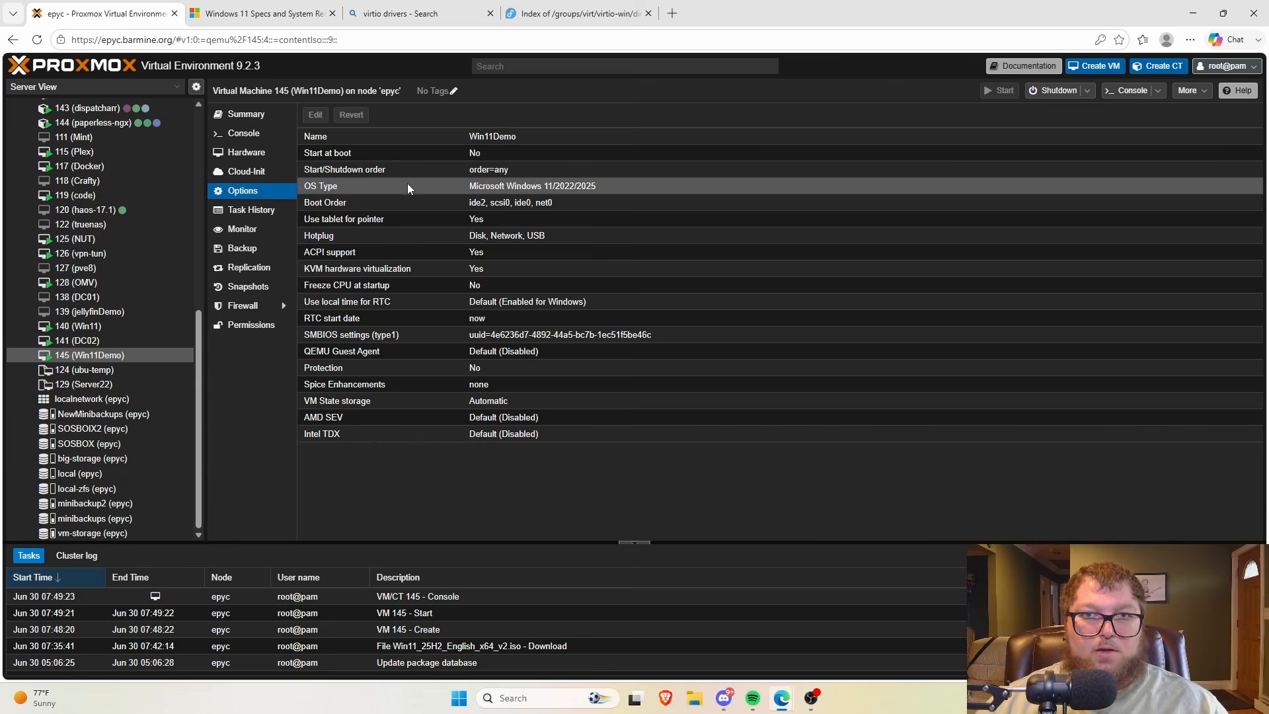
Review Win11Demo's boot order and the available shutdown options without changing anything
{"action": "left_click", "coordinate": [399, 201]}
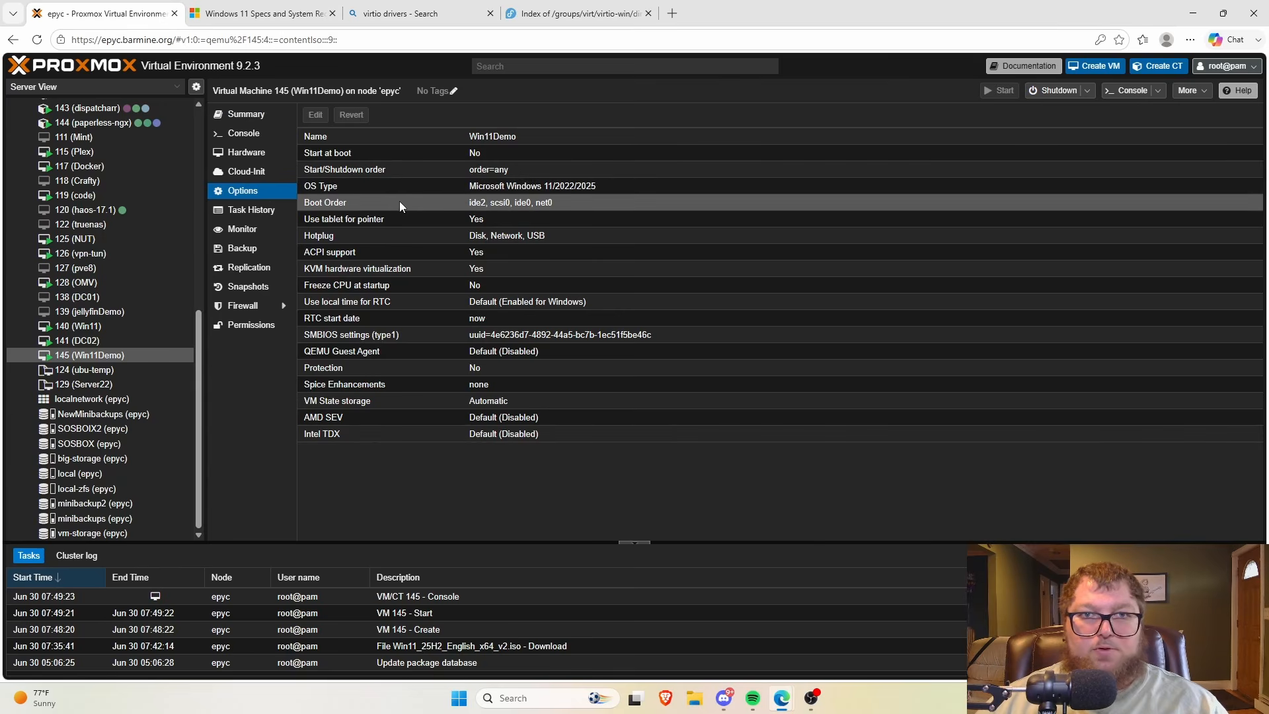
{"action": "double_click", "coordinate": [399, 201]}
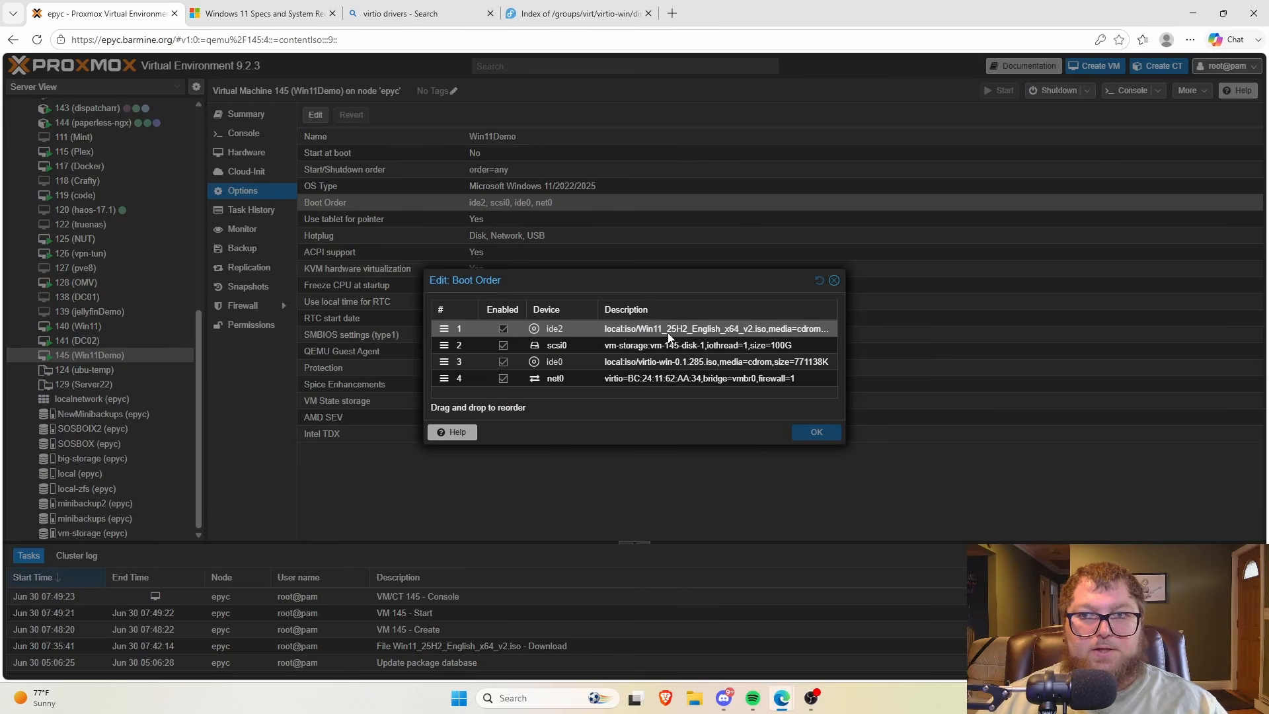
{"action": "left_click", "coordinate": [835, 280]}
{"action": "left_click", "coordinate": [1089, 92]}
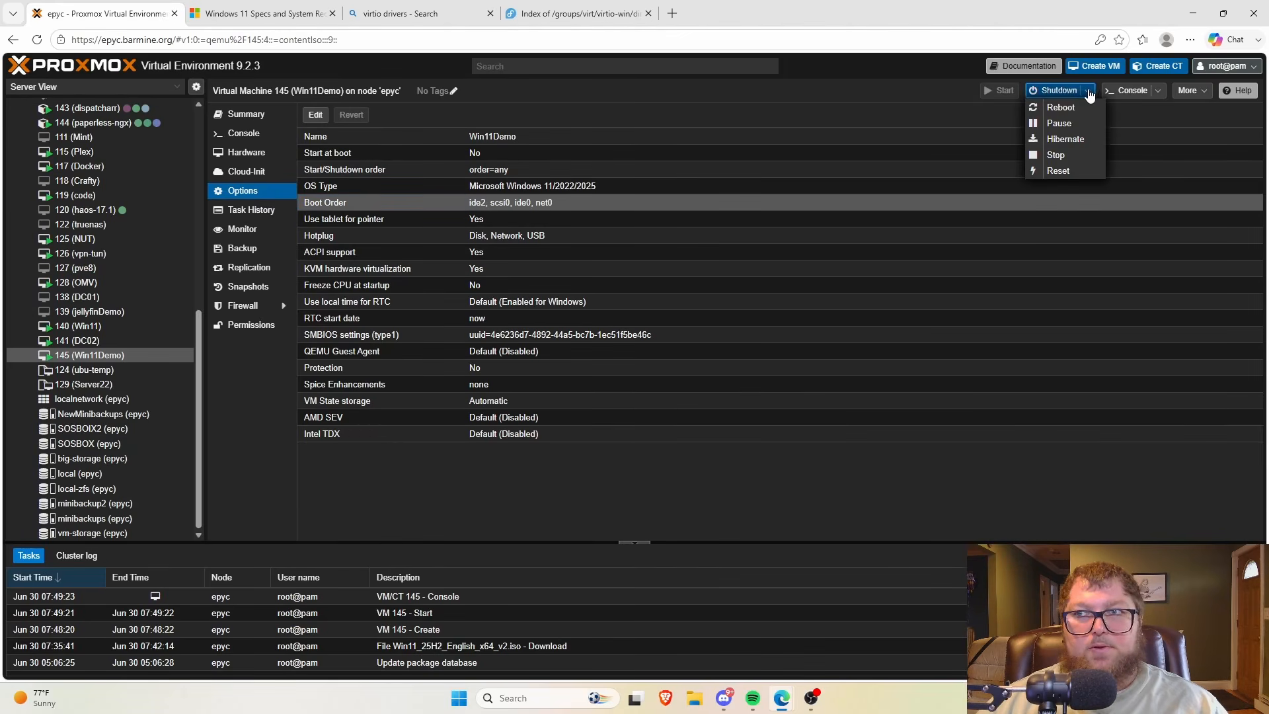
{"action": "left_click", "coordinate": [894, 119]}
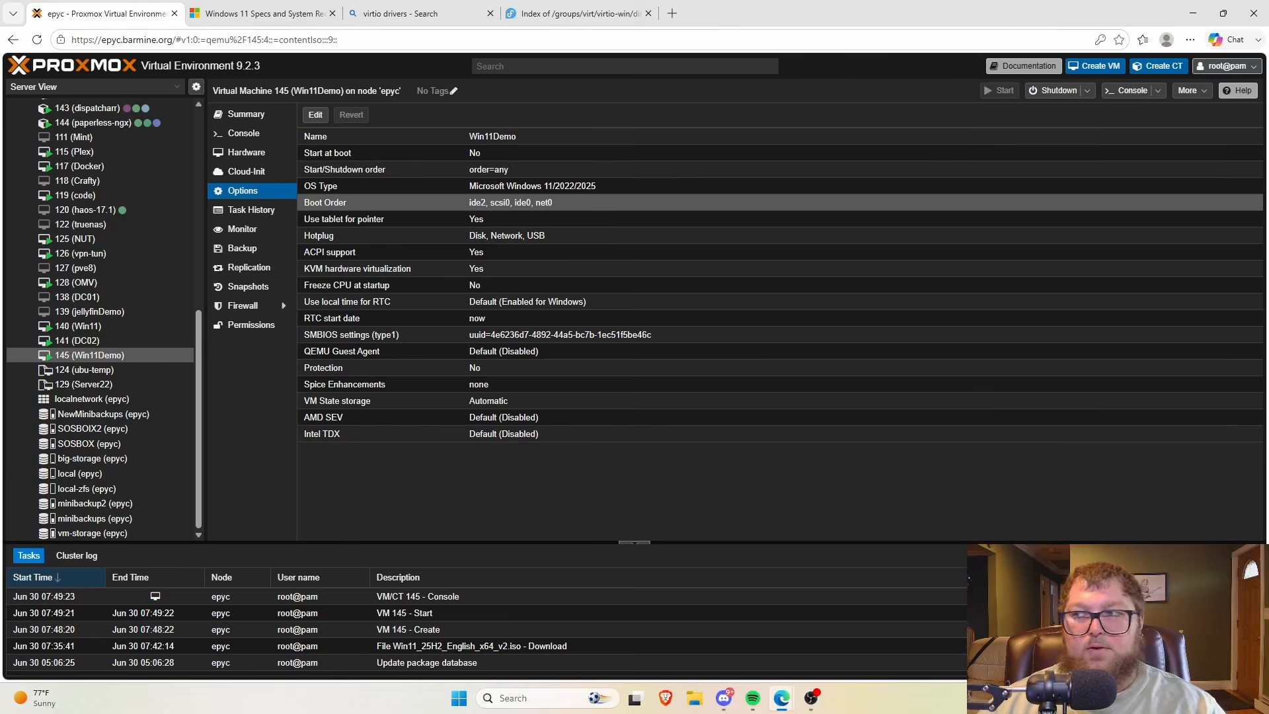
In the Win11Demo console, keep English (United States) and the US keyboard, choose Install Windows 11, agree to the deletion and continue without a product key
{"action": "key", "text": "alt+Tab"}
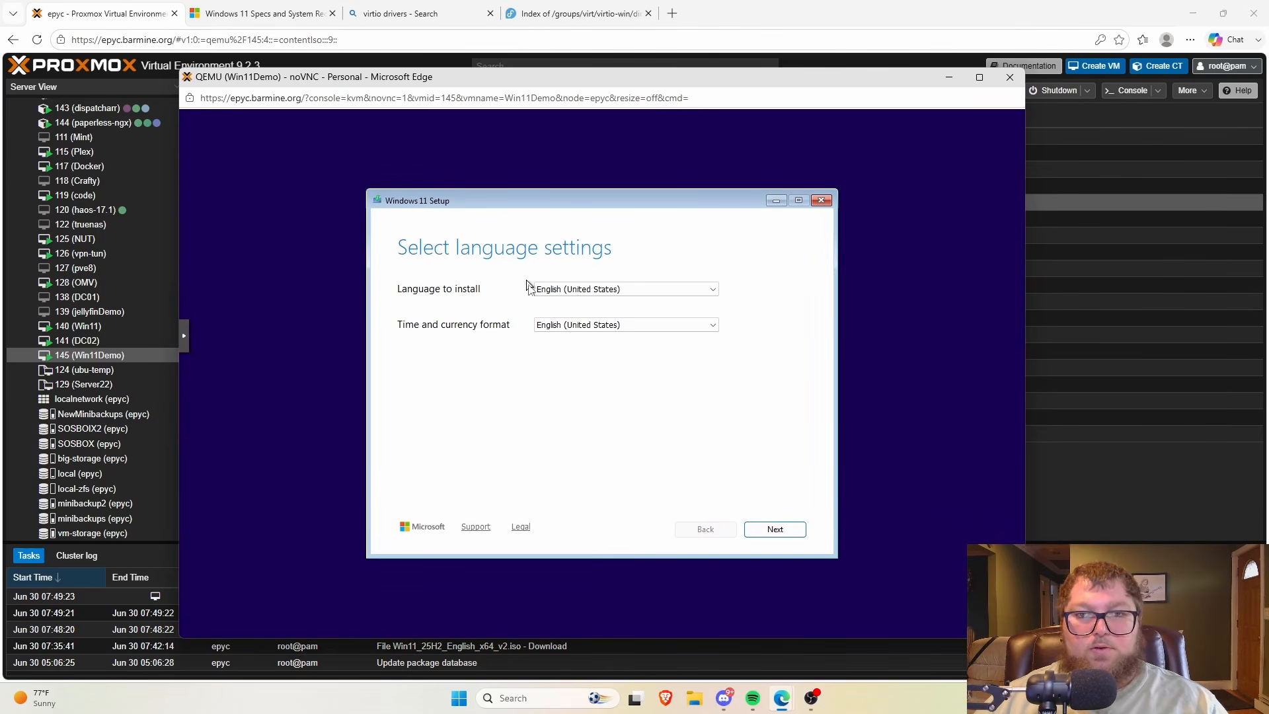
{"action": "left_click", "coordinate": [777, 530]}
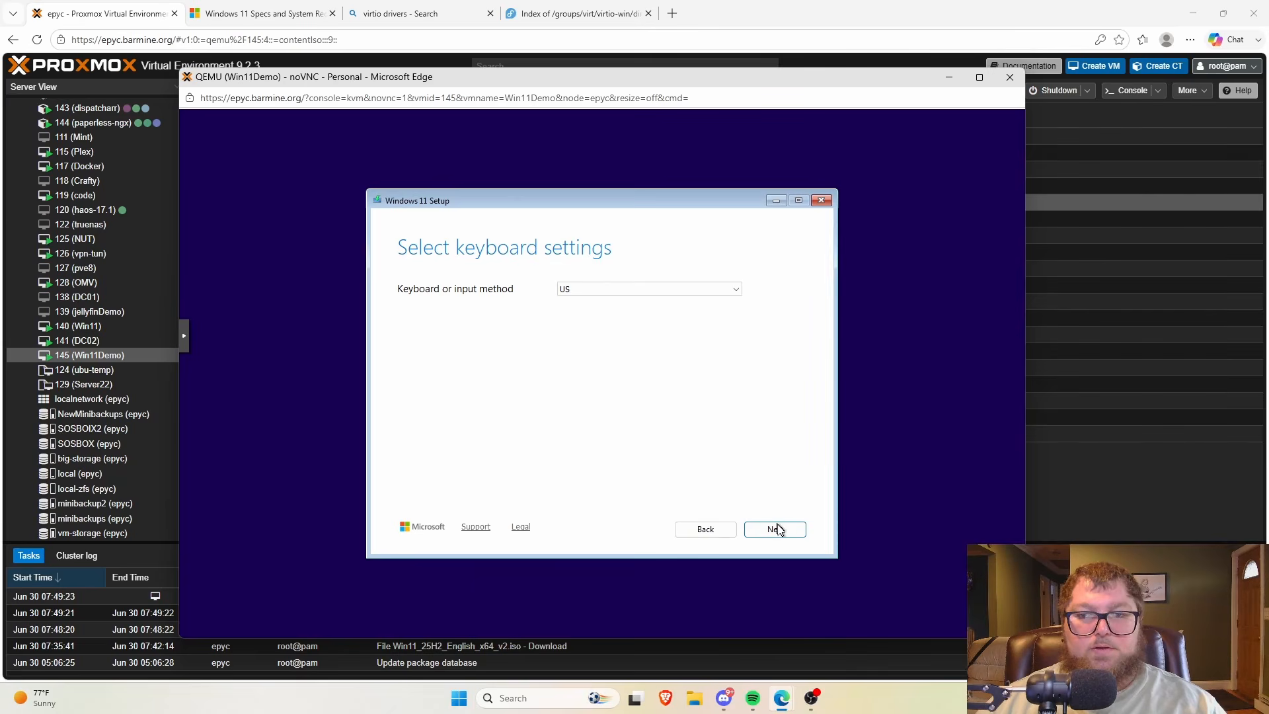
{"action": "left_click", "coordinate": [777, 529]}
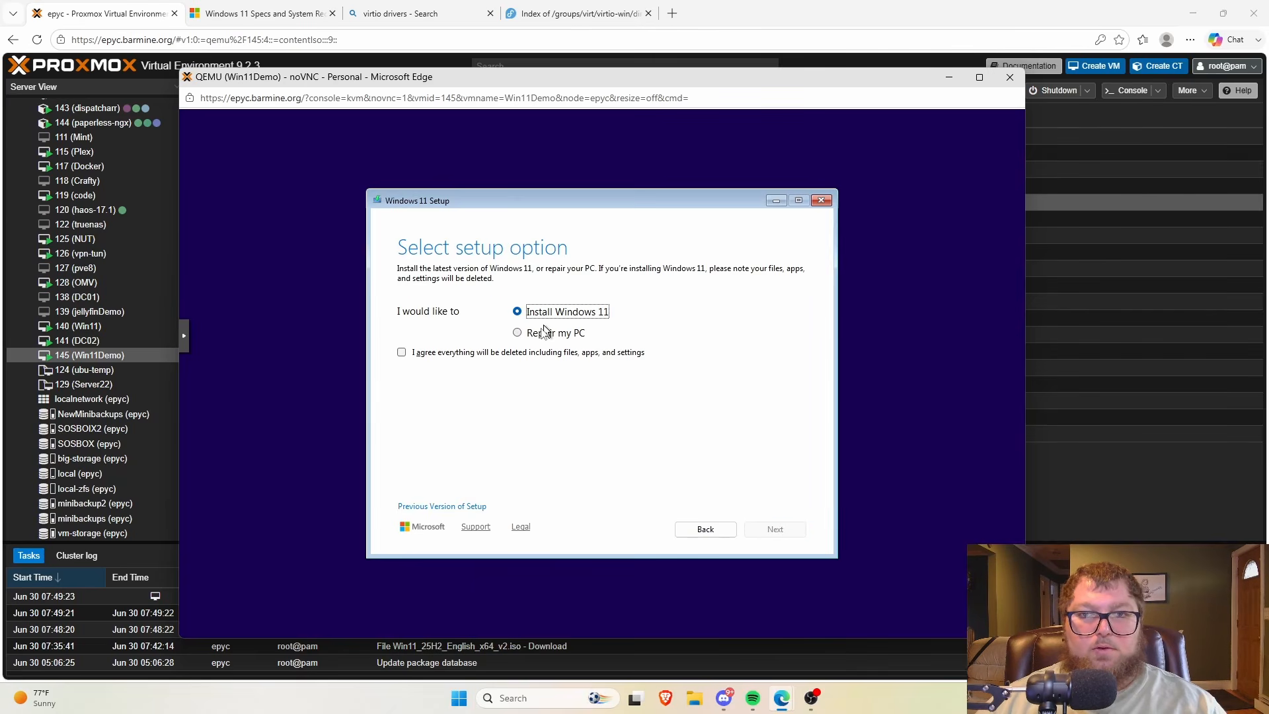
{"action": "left_click", "coordinate": [503, 353]}
{"action": "left_click", "coordinate": [772, 532]}
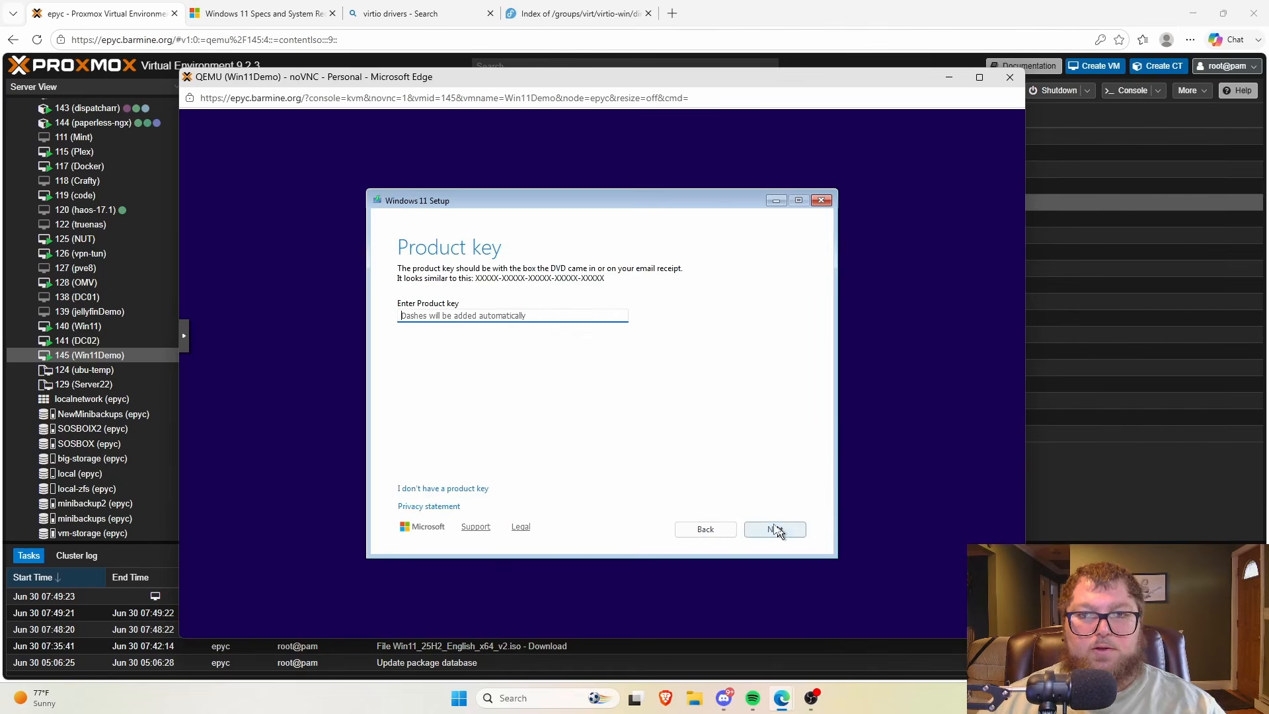
{"action": "left_click", "coordinate": [461, 490]}
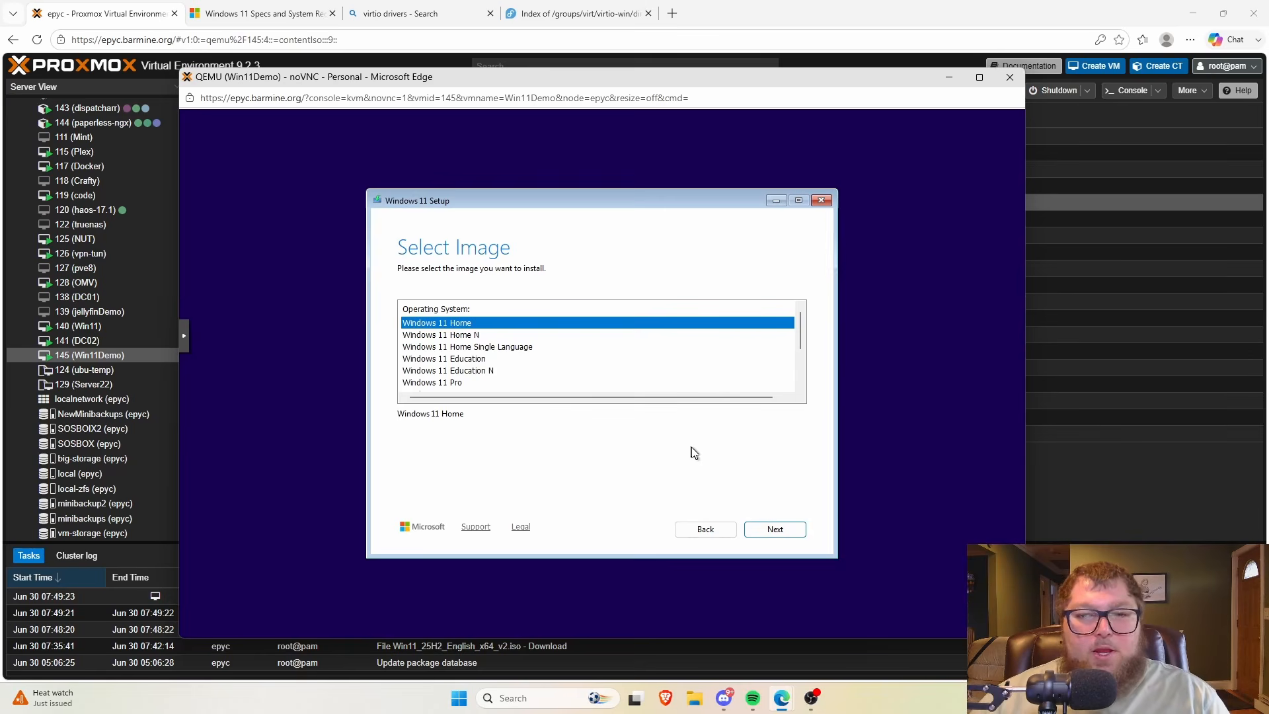
Select the Windows 11 Pro image and accept the license terms
{"action": "left_click", "coordinate": [436, 384]}
{"action": "left_click", "coordinate": [790, 529]}
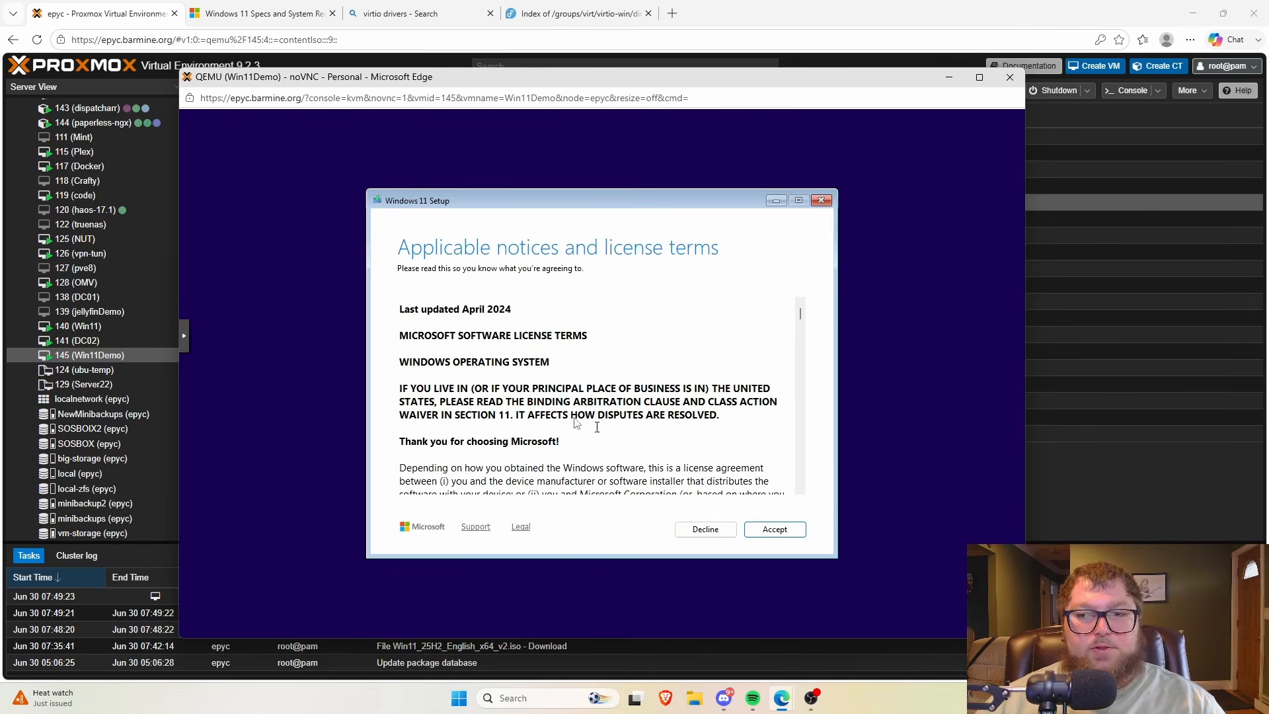
{"action": "left_click", "coordinate": [771, 528]}
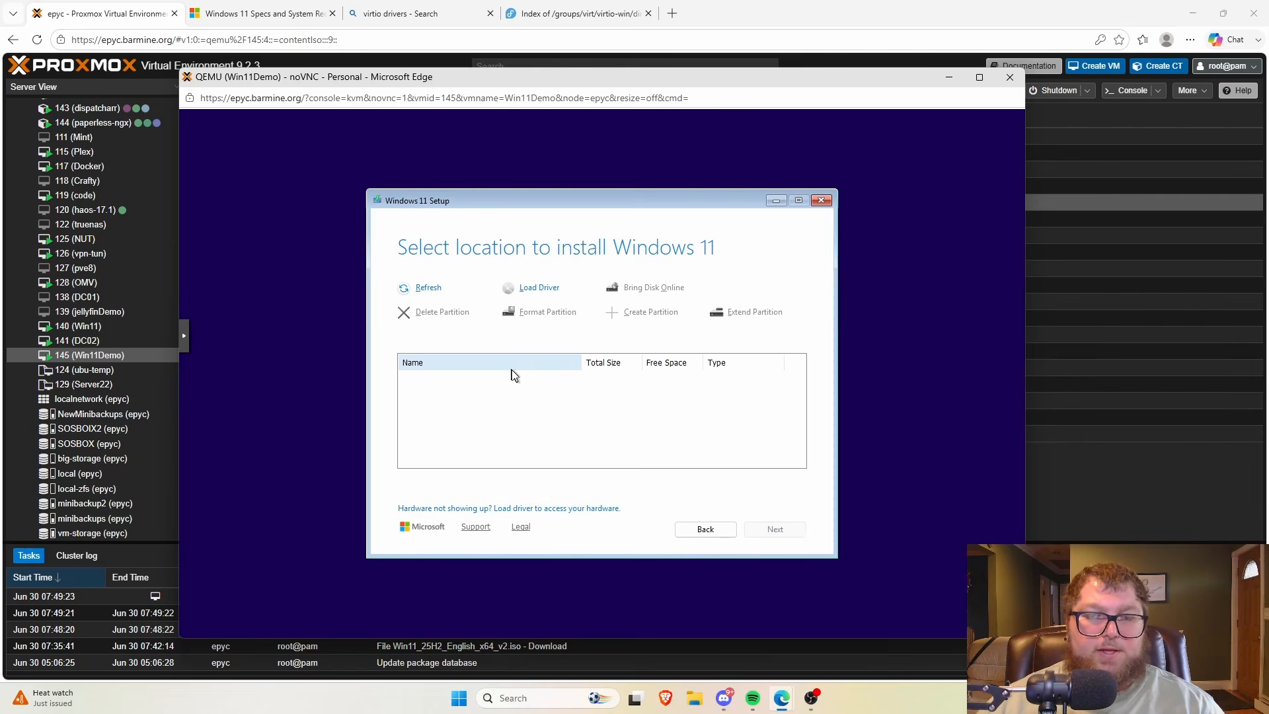
Load storage drivers from the amd64\w11 folder on the virtio-win CD drive D:
{"action": "left_click", "coordinate": [528, 290]}
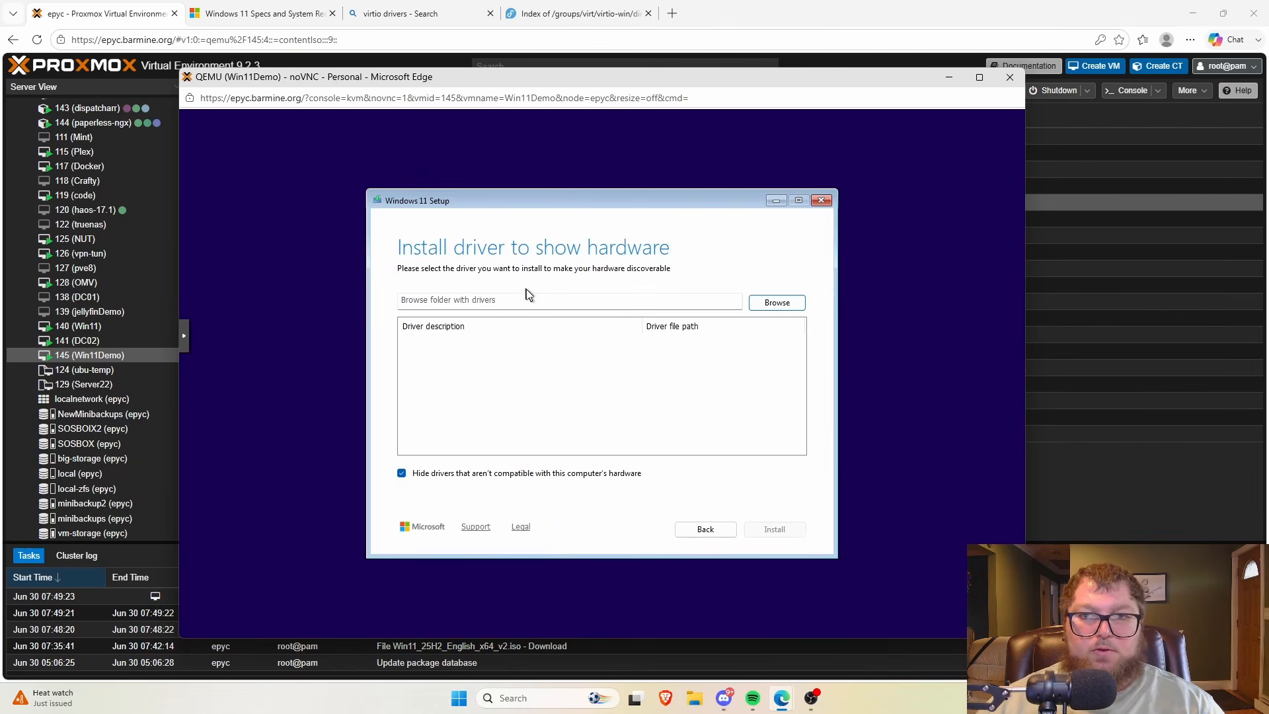
{"action": "left_click", "coordinate": [770, 304]}
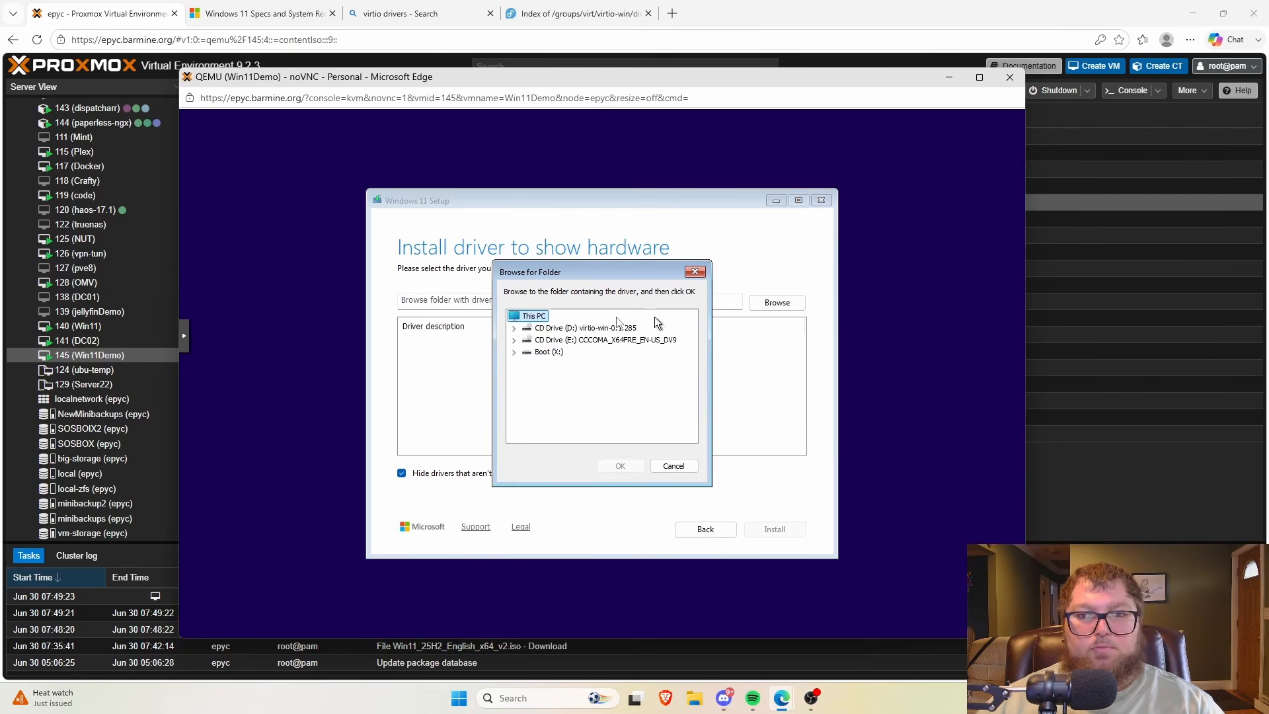
{"action": "left_click", "coordinate": [515, 329]}
{"action": "scroll", "coordinate": [555, 376], "scroll_direction": "down", "scroll_amount": 2}
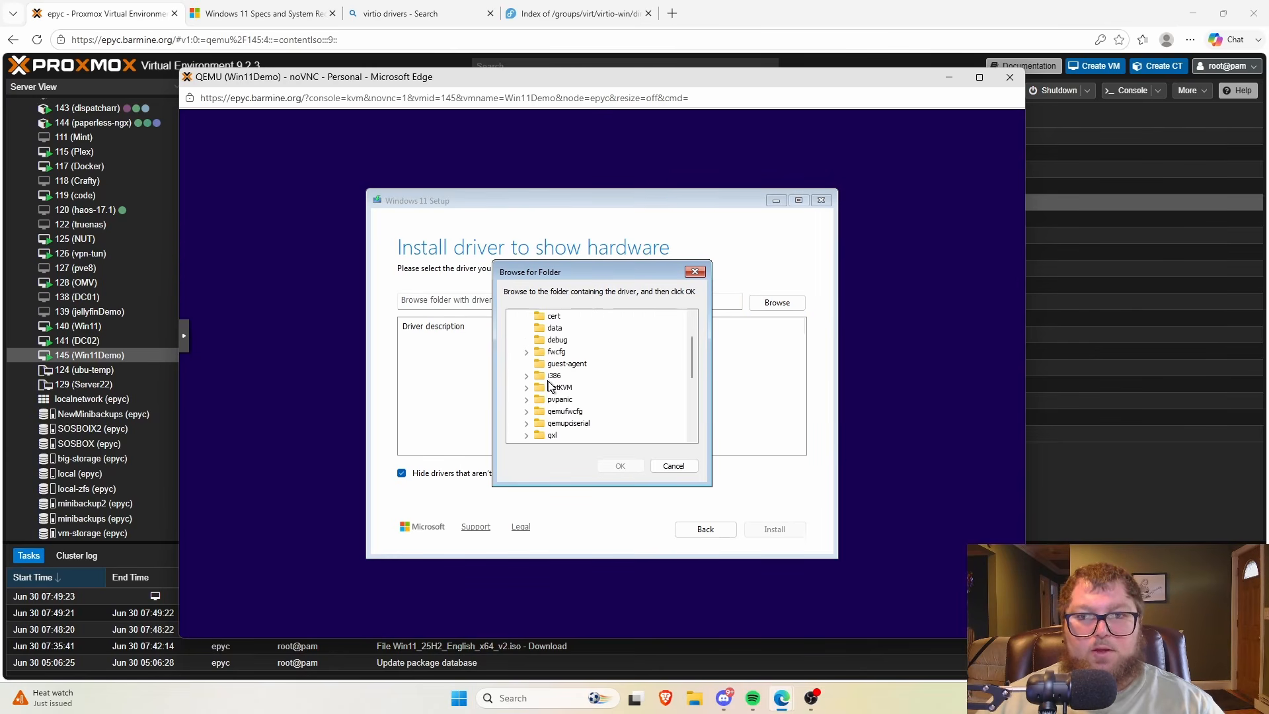
{"action": "scroll", "coordinate": [581, 395], "scroll_direction": "up", "scroll_amount": 3}
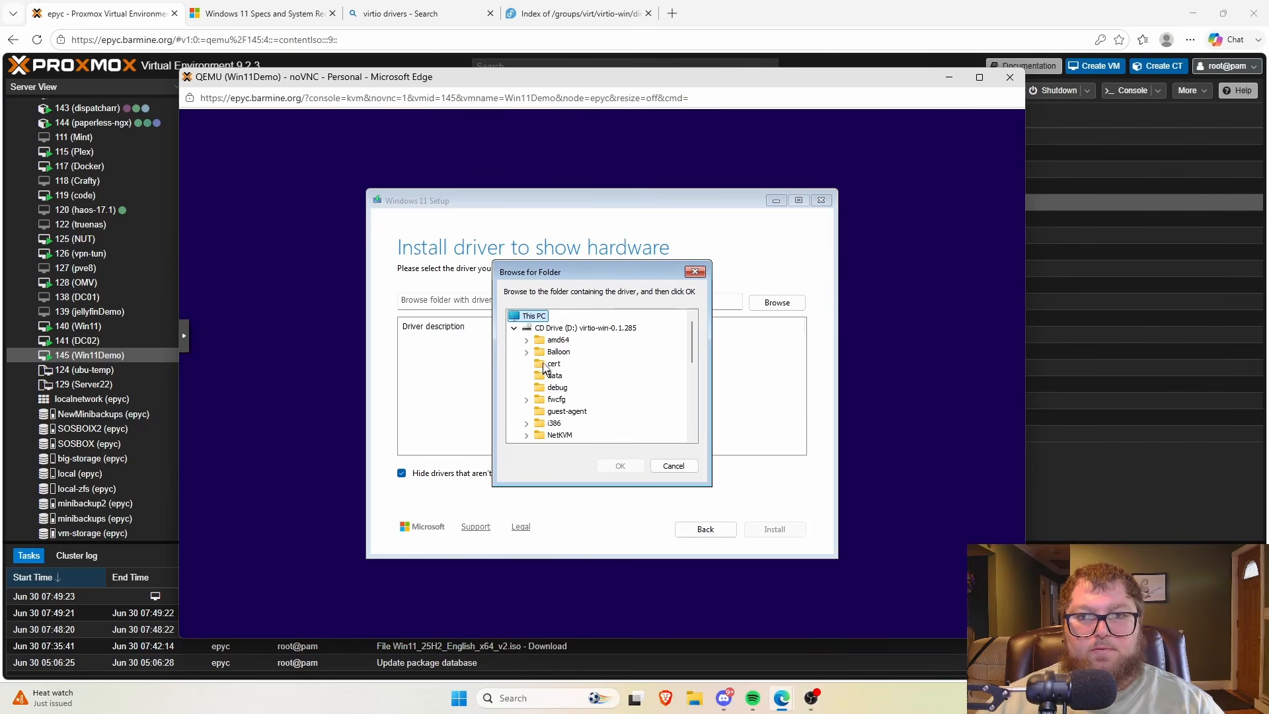
{"action": "left_click", "coordinate": [526, 340]}
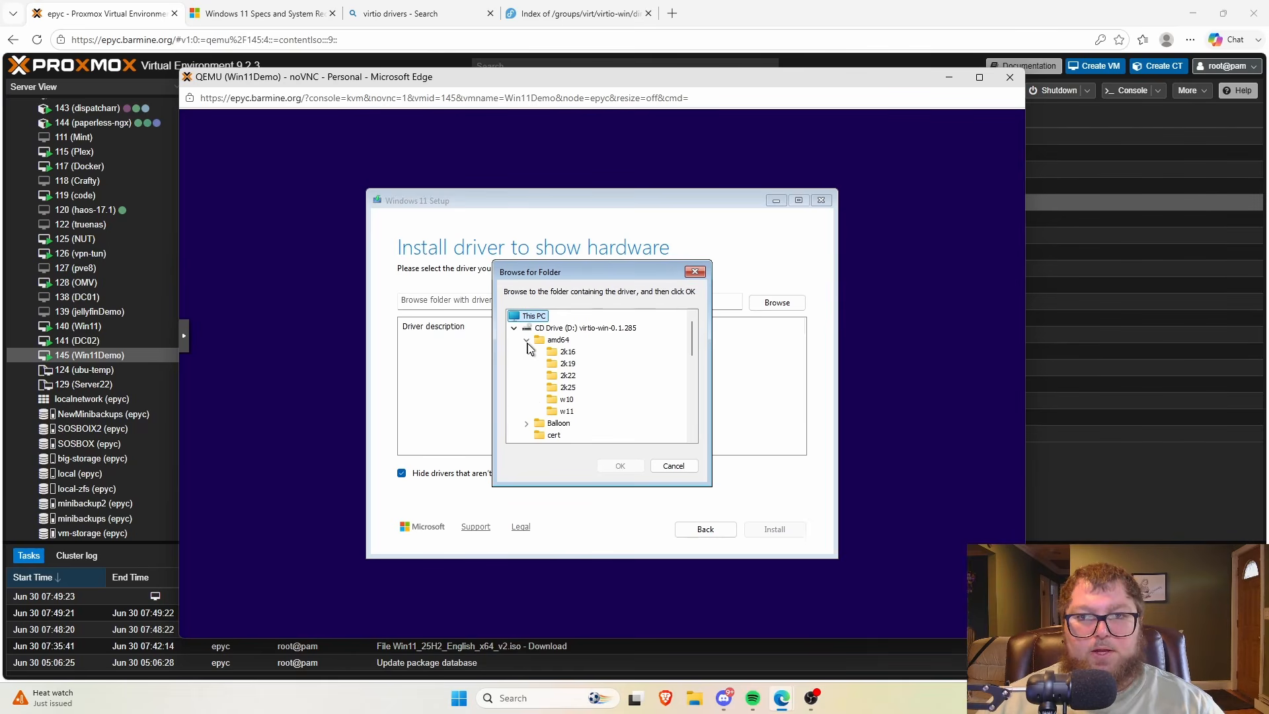
{"action": "left_click", "coordinate": [562, 411]}
{"action": "left_click", "coordinate": [620, 465]}
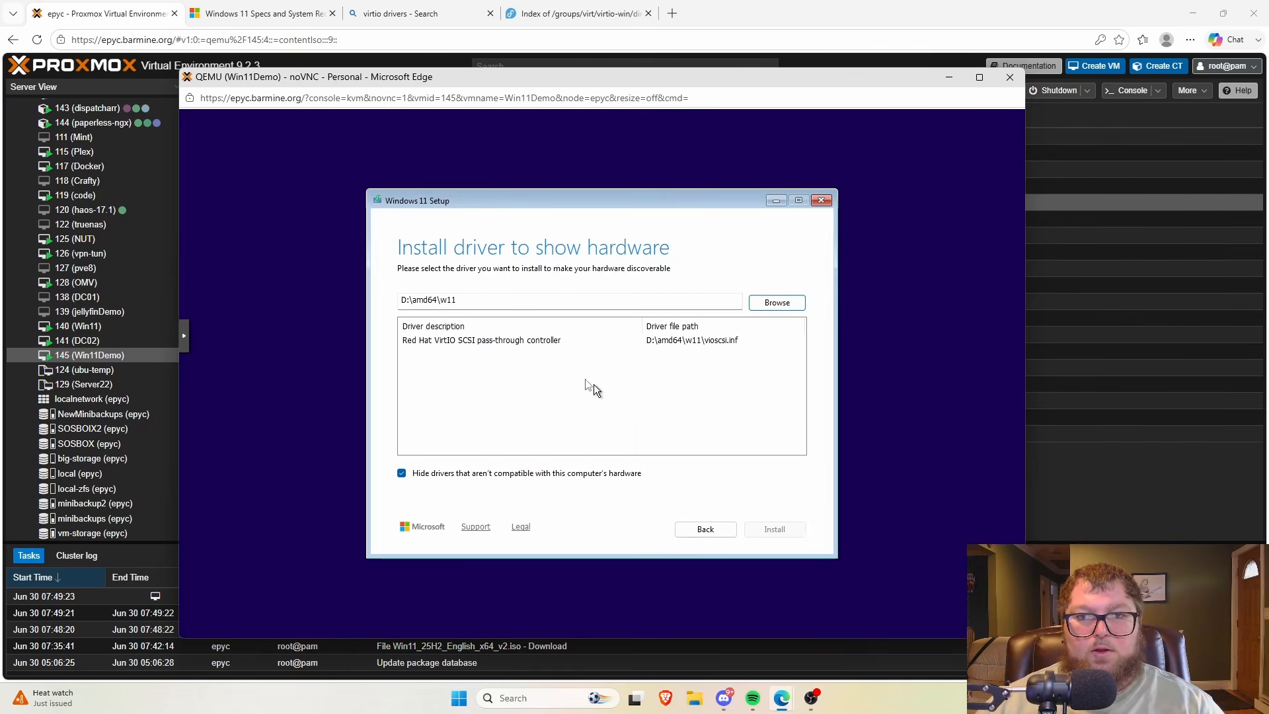
Install the Red Hat VirtIO SCSI pass-through controller driver and start installing Windows 11 Pro on Disk 0's unallocated space
{"action": "left_click", "coordinate": [529, 342]}
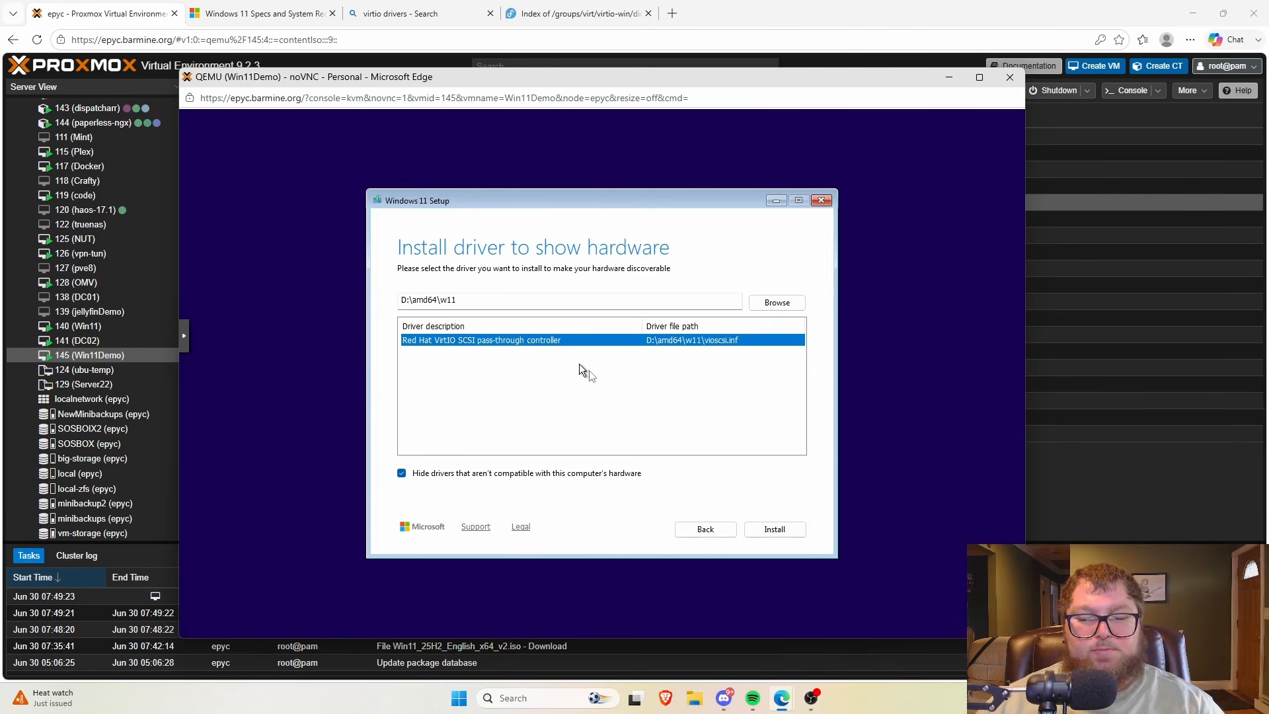
{"action": "left_click", "coordinate": [778, 533]}
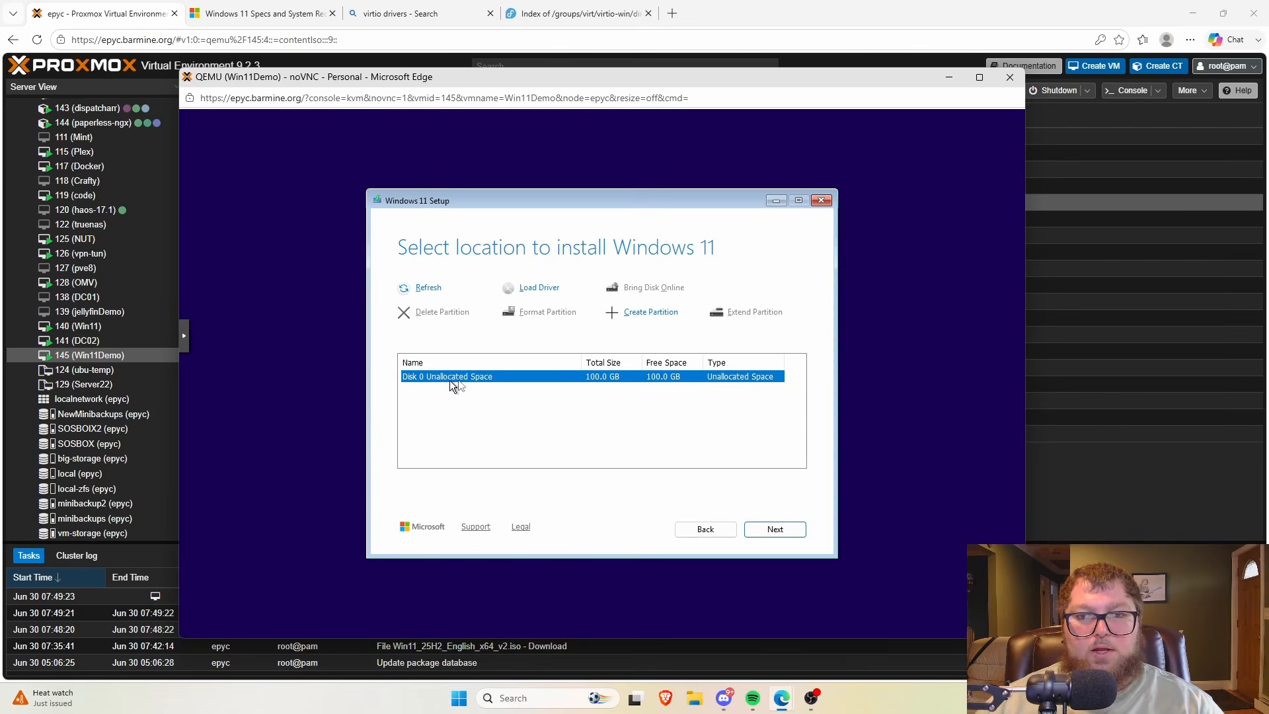
{"action": "left_click", "coordinate": [775, 529]}
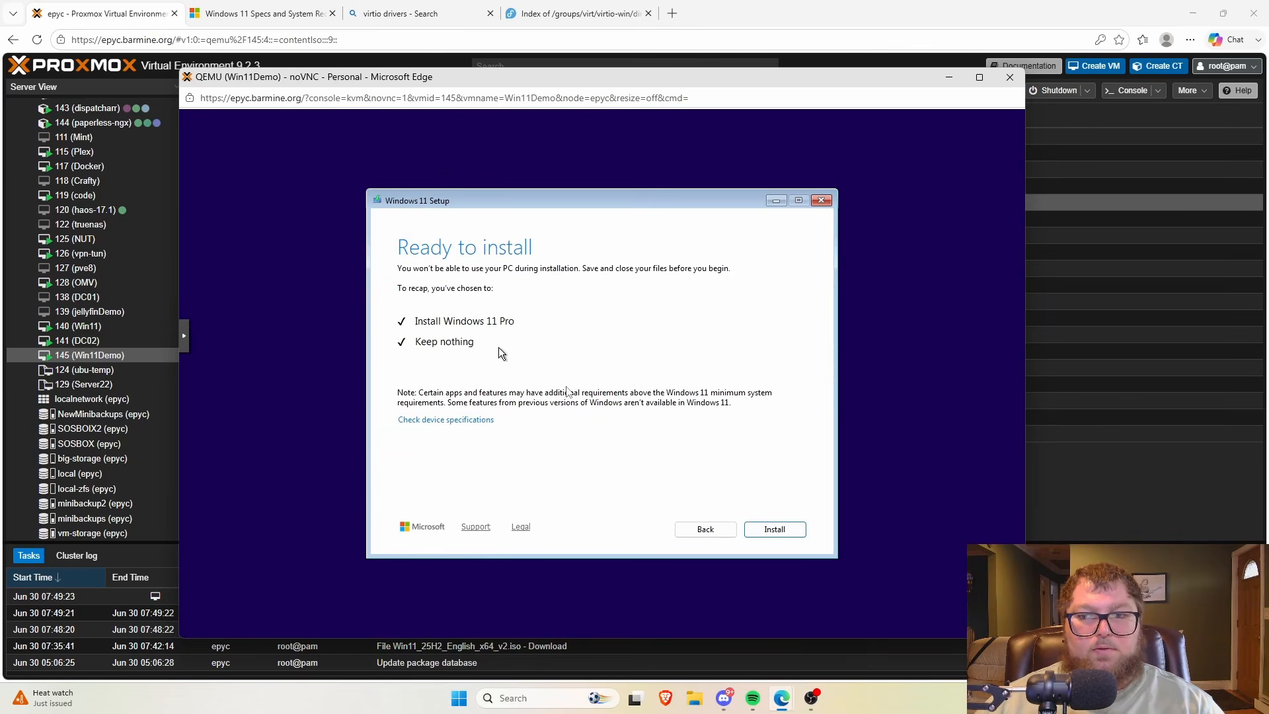
{"action": "left_click", "coordinate": [778, 530]}
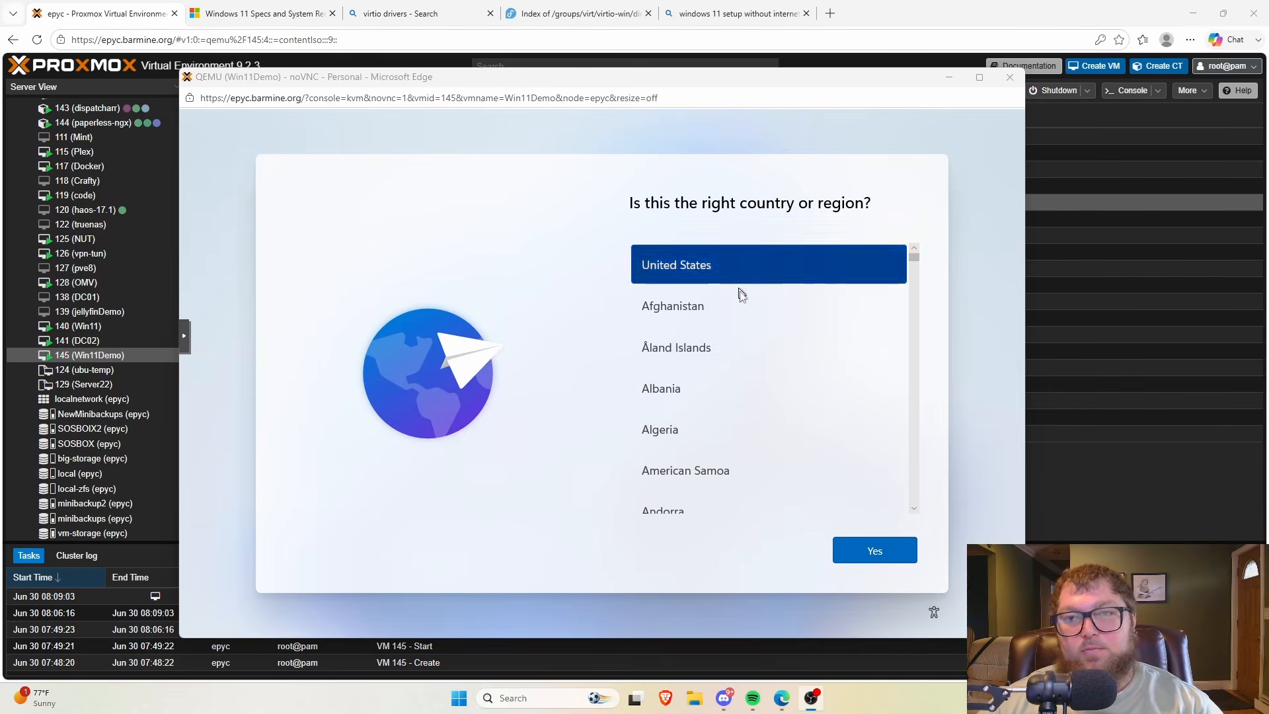
Confirm United States as the region and US as the keyboard layout, and skip adding a second layout
{"action": "left_click", "coordinate": [886, 553]}
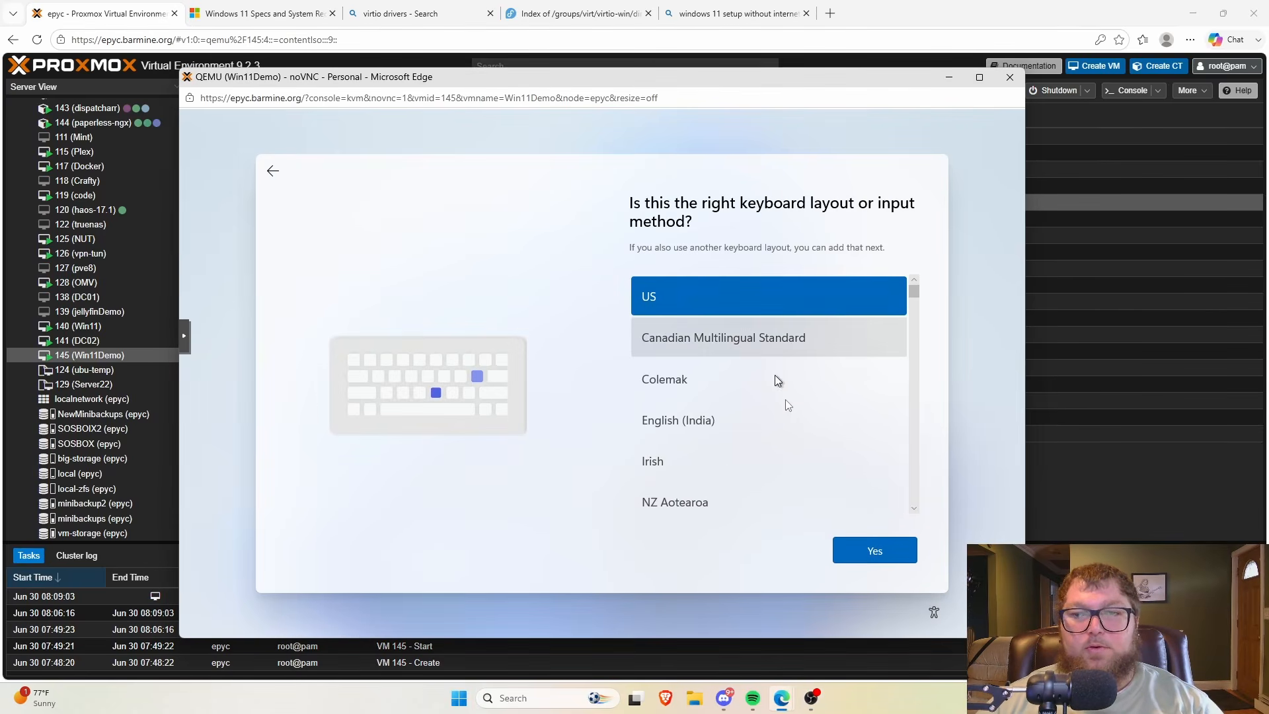
{"action": "left_click", "coordinate": [872, 559]}
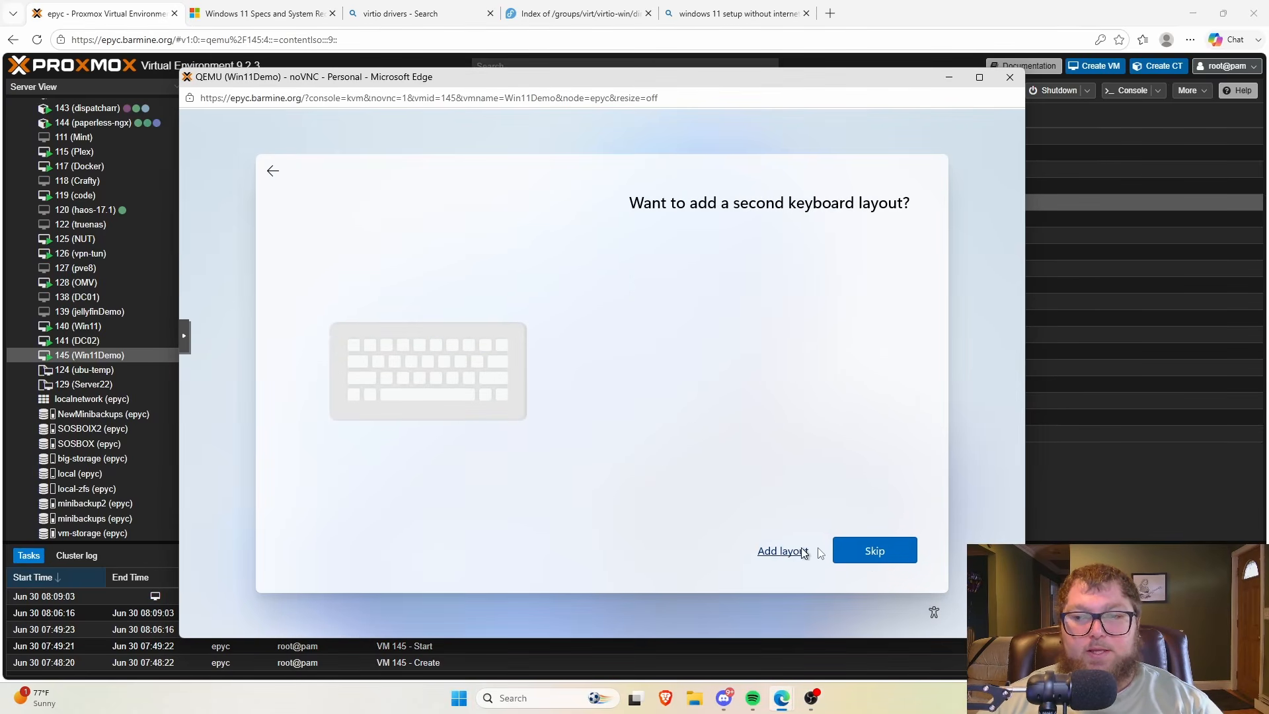
{"action": "left_click", "coordinate": [896, 557]}
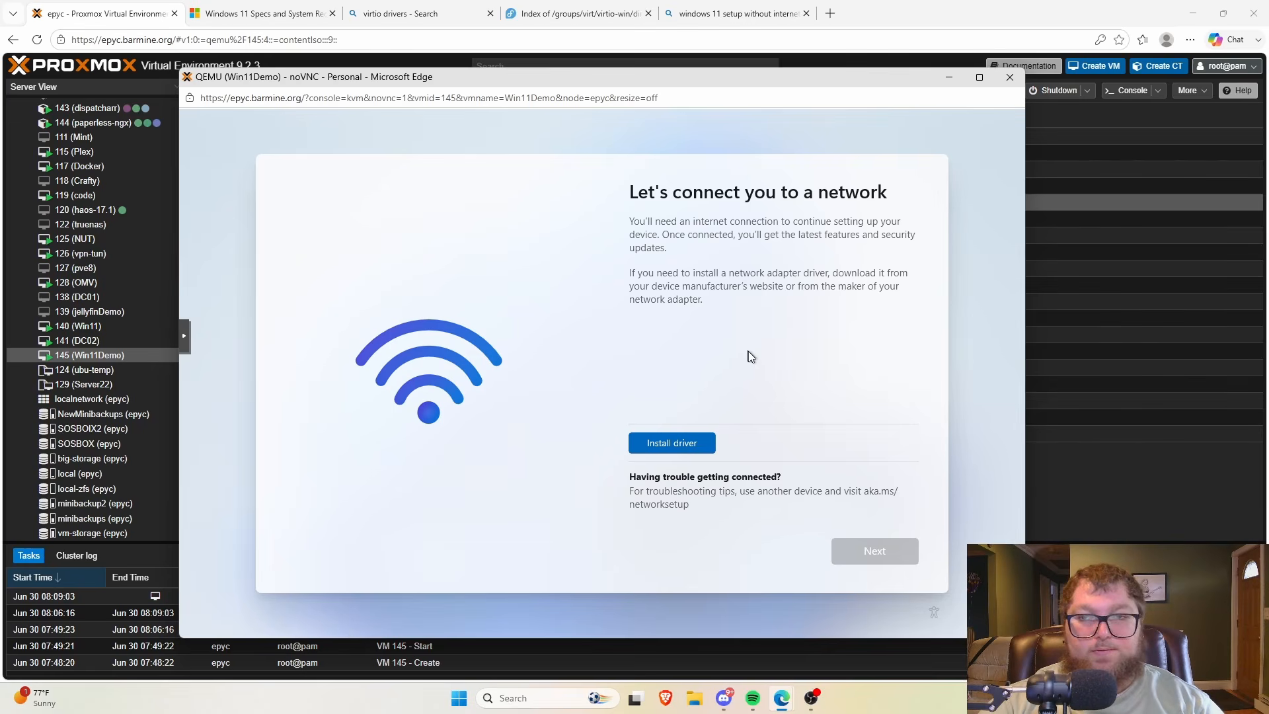
Open a command prompt on the network setup screen and run oobe\bypassnro
{"action": "key", "text": "shift+F10"}
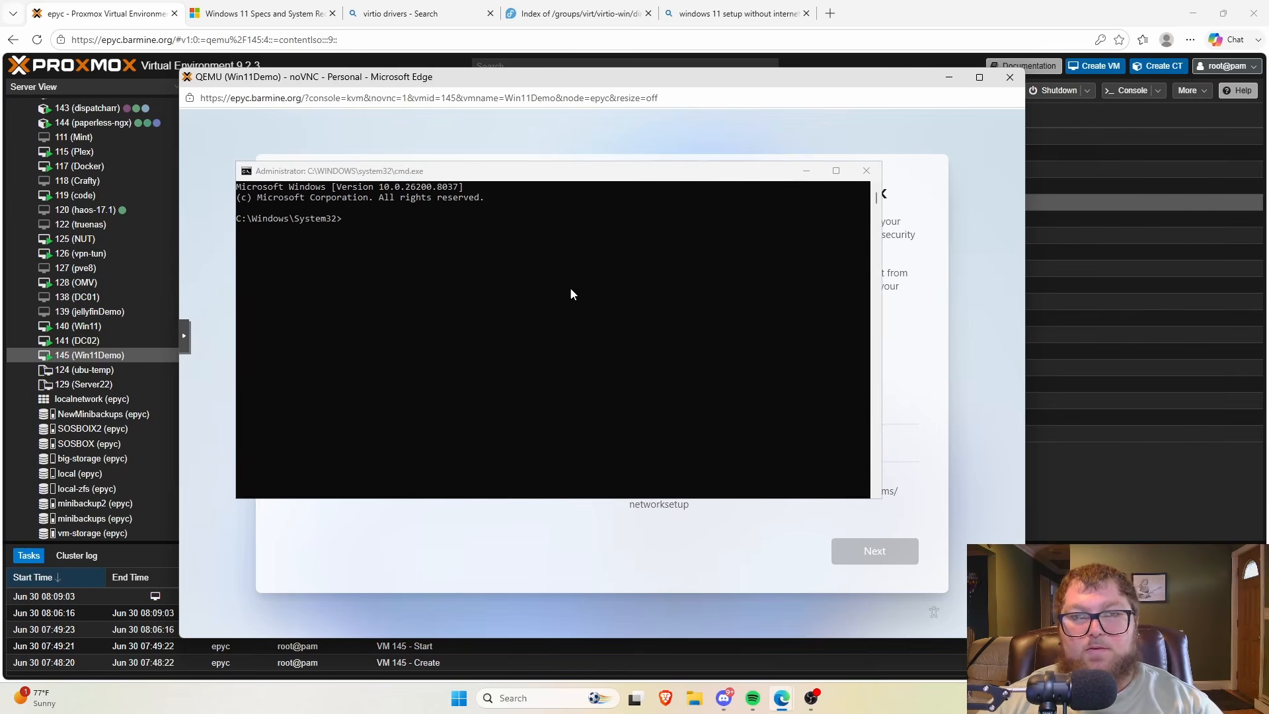
{"action": "left_click", "coordinate": [593, 283]}
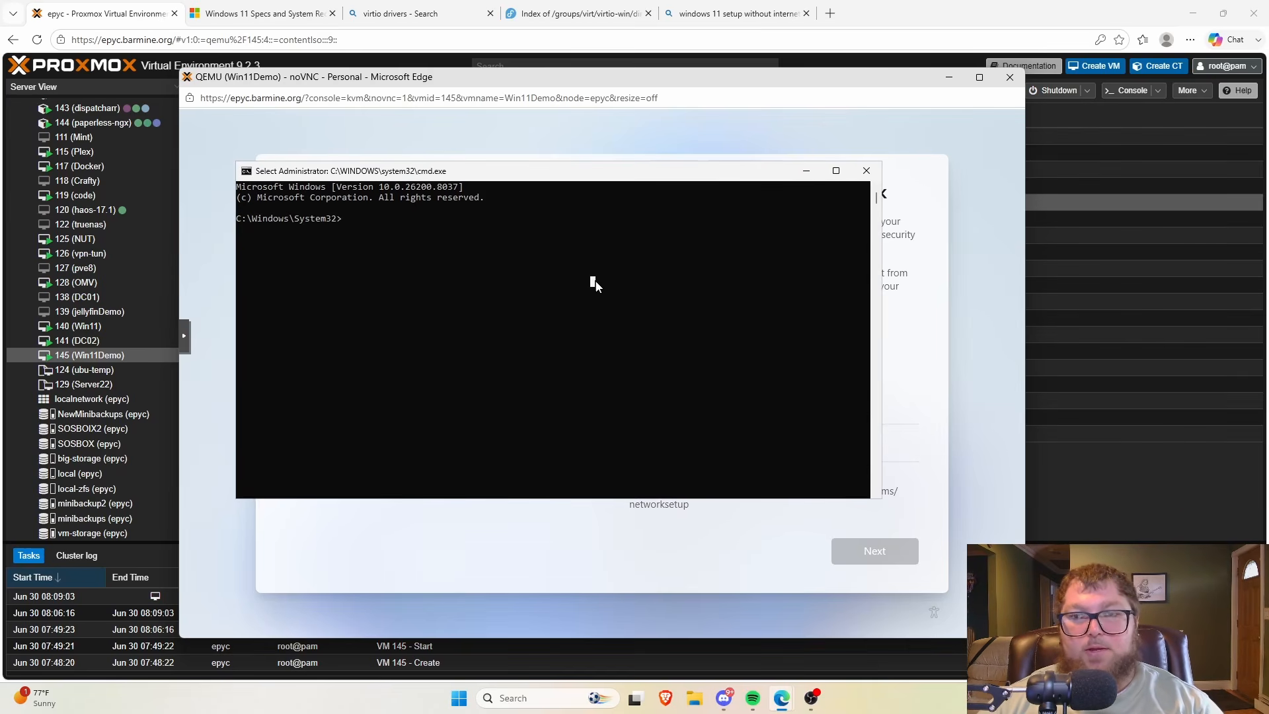
{"action": "type", "text": "oobe\bypassnro"}
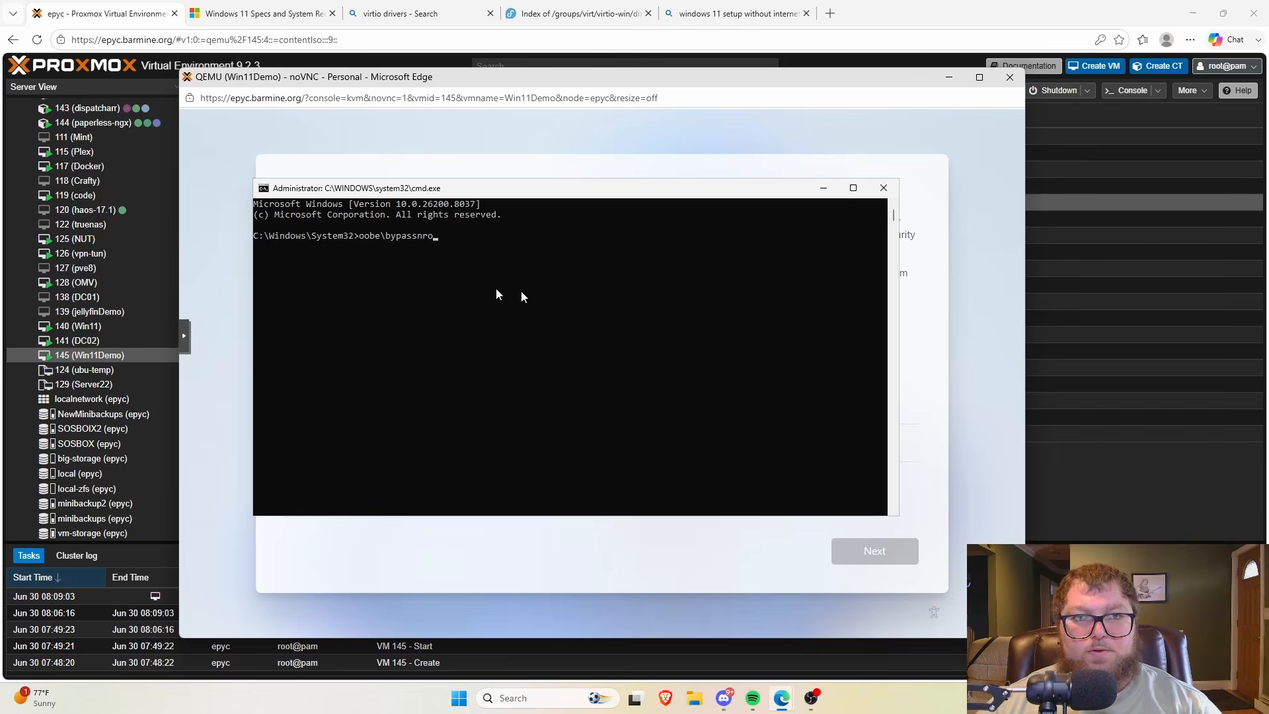
{"action": "key", "text": "Return"}
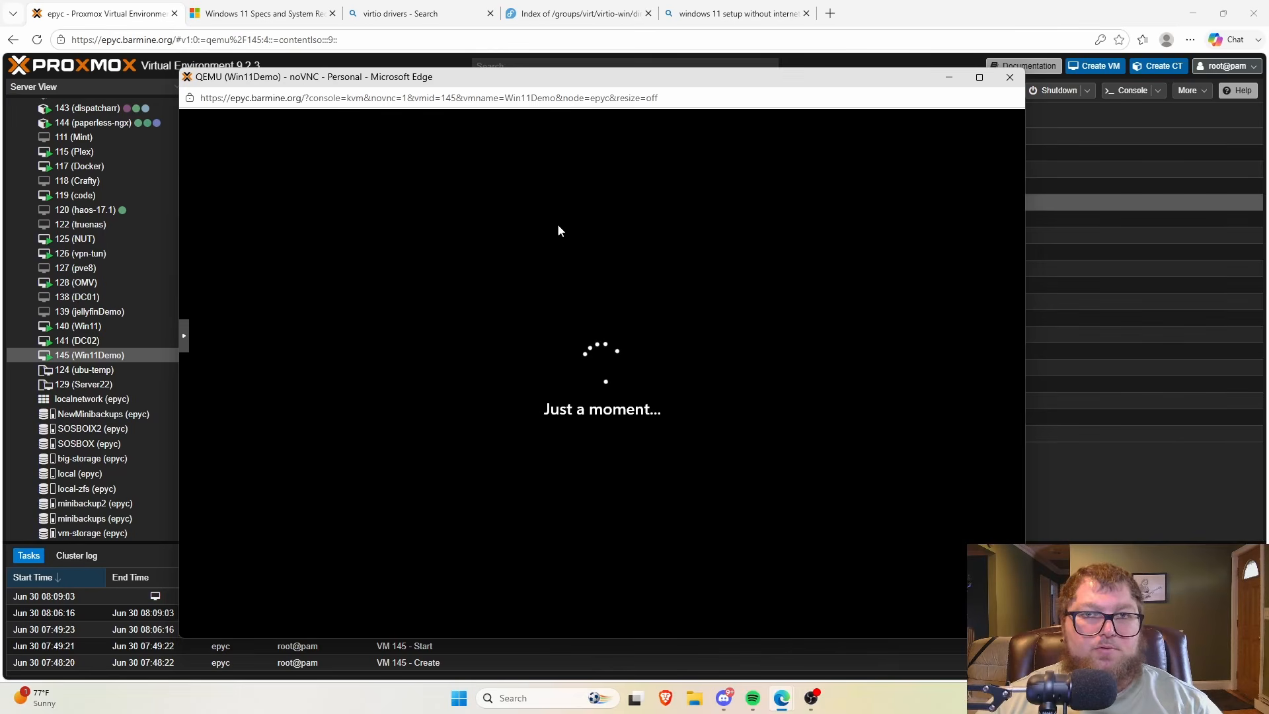
Review the OOBE\BYPASSNRO instructions in the "windows 11 setup without internet" search results, and return to the Win11Demo console
{"action": "left_click", "coordinate": [700, 23]}
{"action": "scroll", "coordinate": [513, 238], "scroll_direction": "up", "scroll_amount": 4}
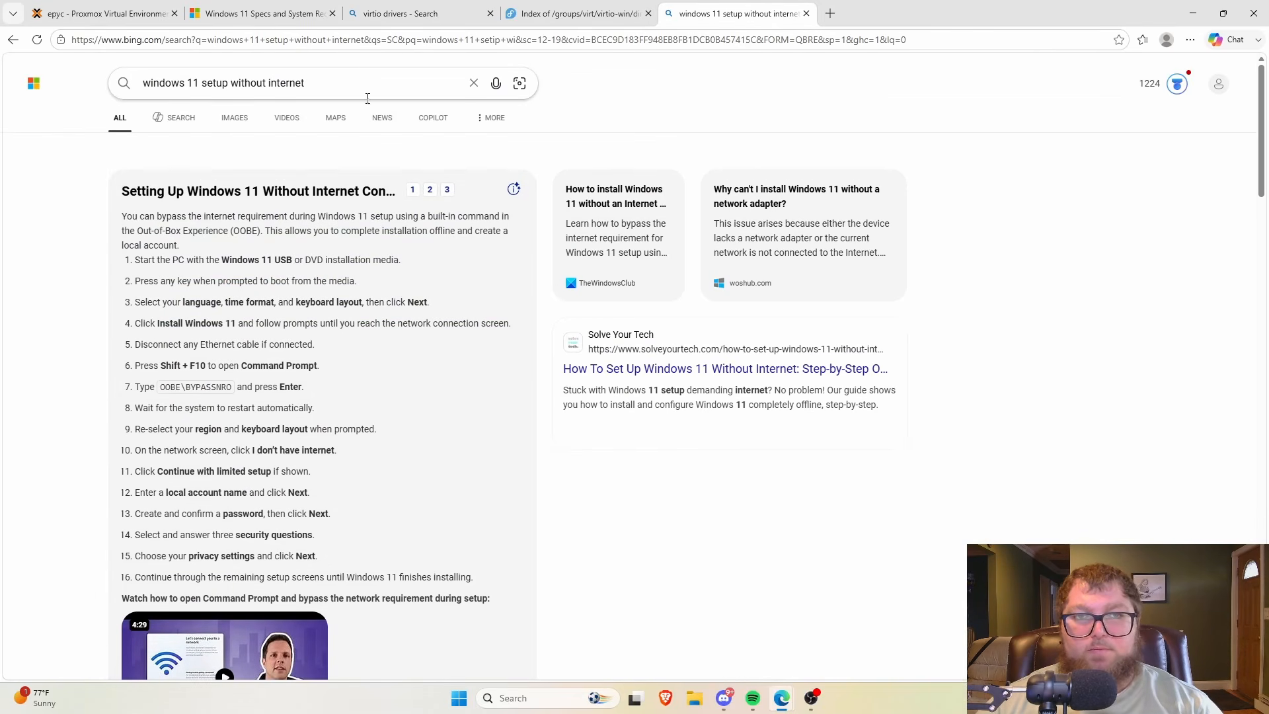
{"action": "left_click_drag", "start_coordinate": [155, 383], "coordinate": [238, 388]}
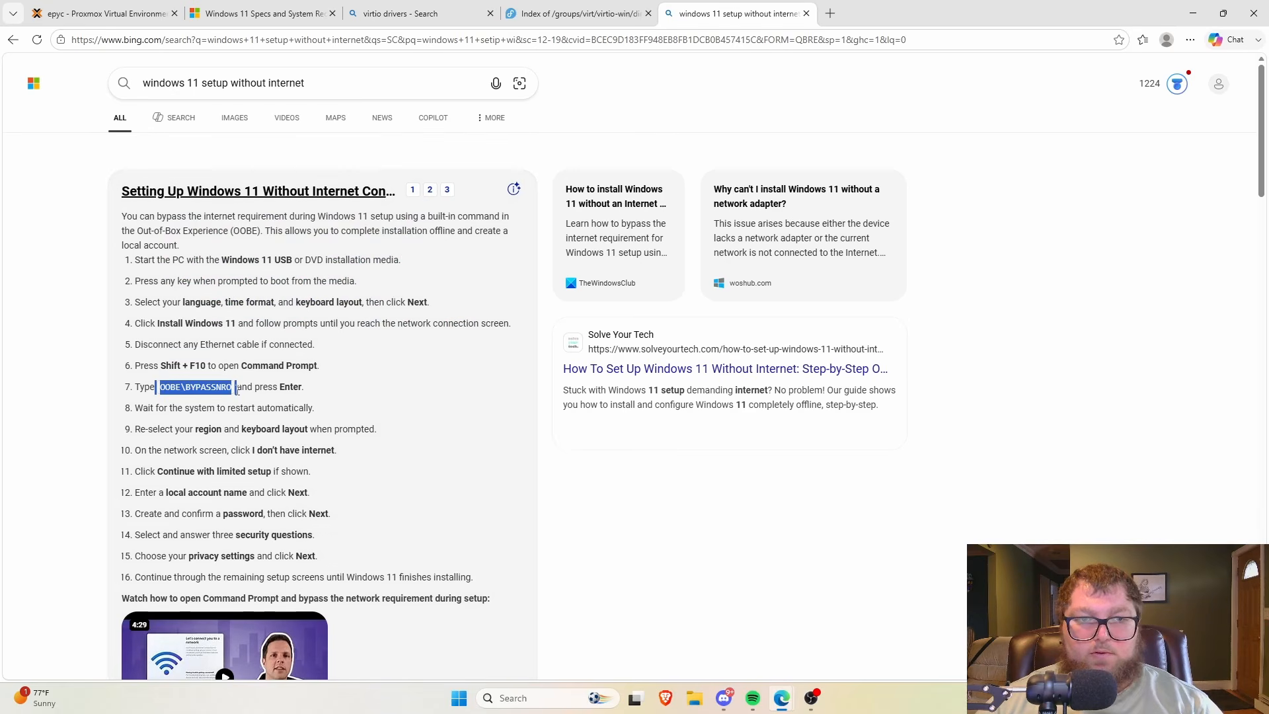
{"action": "left_click", "coordinate": [404, 425]}
{"action": "left_click", "coordinate": [191, 80]}
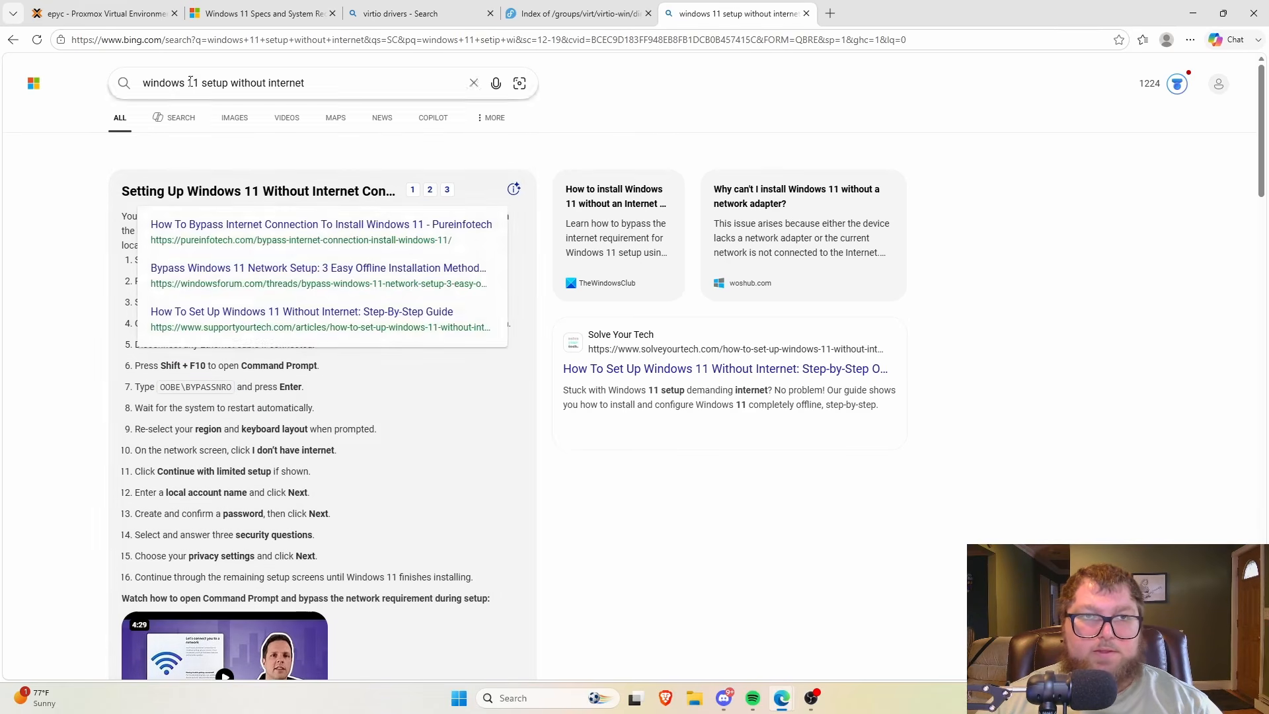
{"action": "left_click", "coordinate": [115, 8]}
{"action": "key", "text": "alt+Tab"}
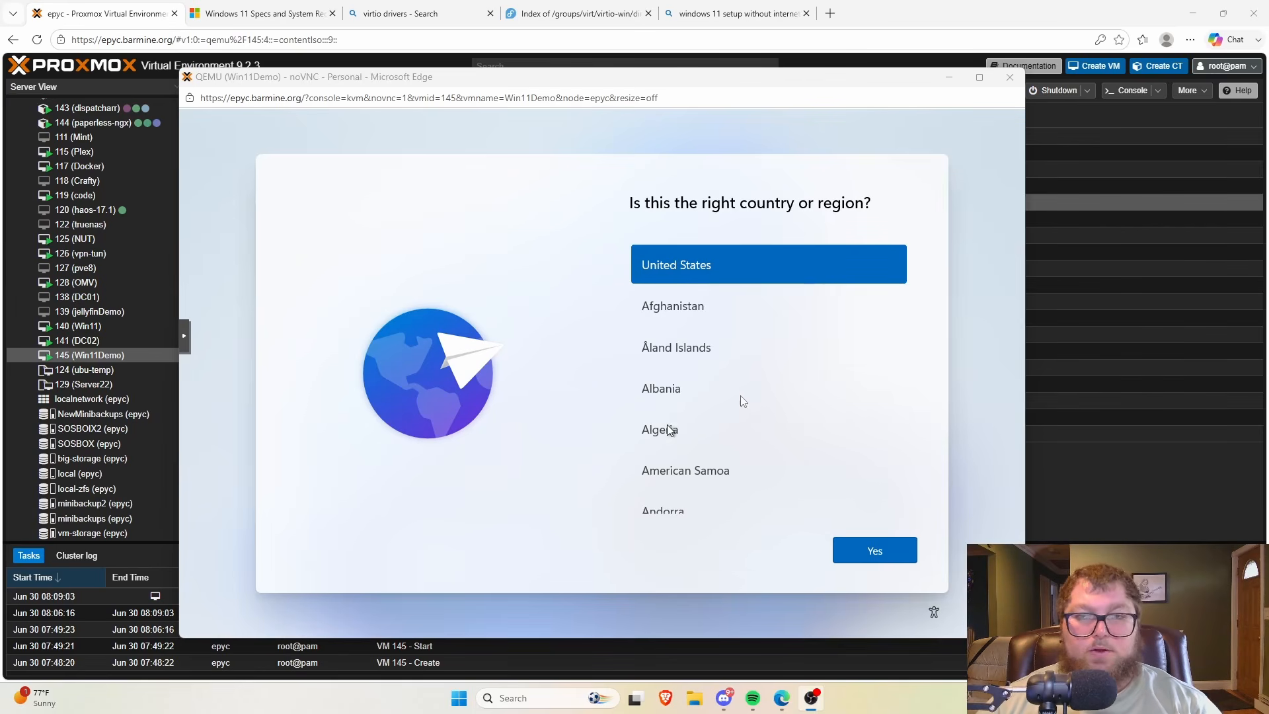
After the restart, accept the United States region and US keyboard again without a second layout
{"action": "left_click", "coordinate": [888, 547]}
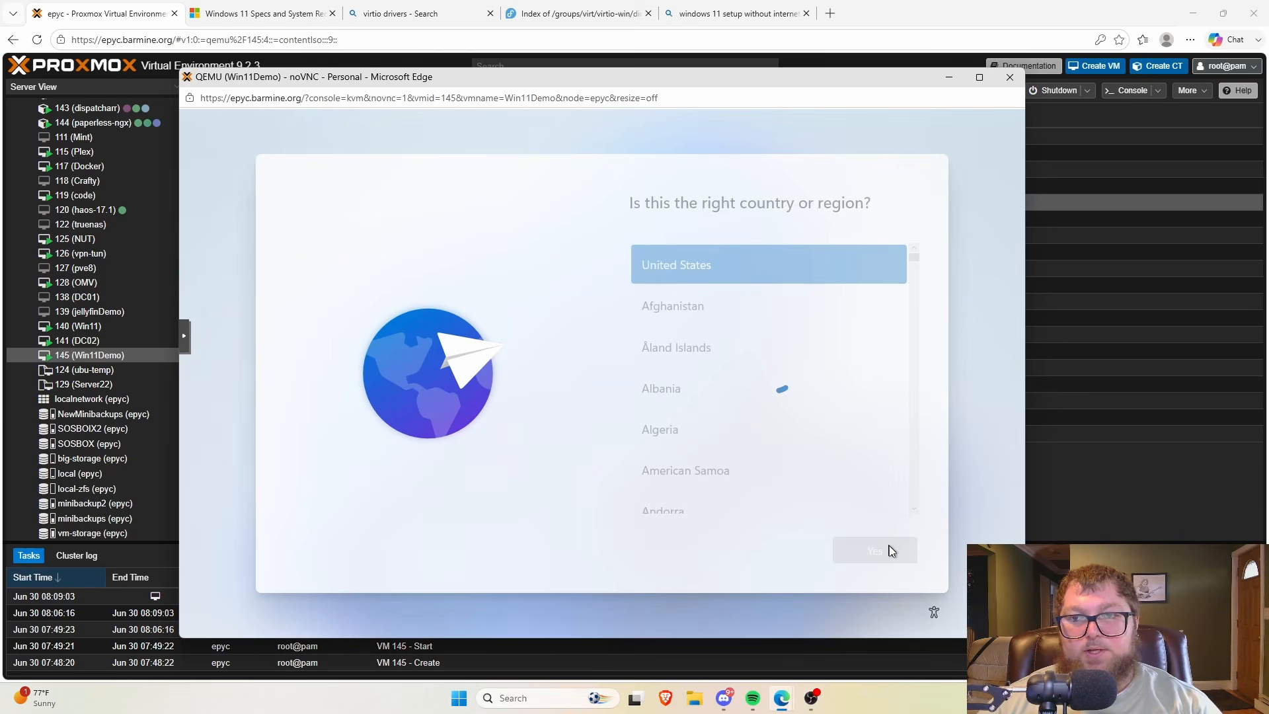
{"action": "left_click", "coordinate": [870, 551]}
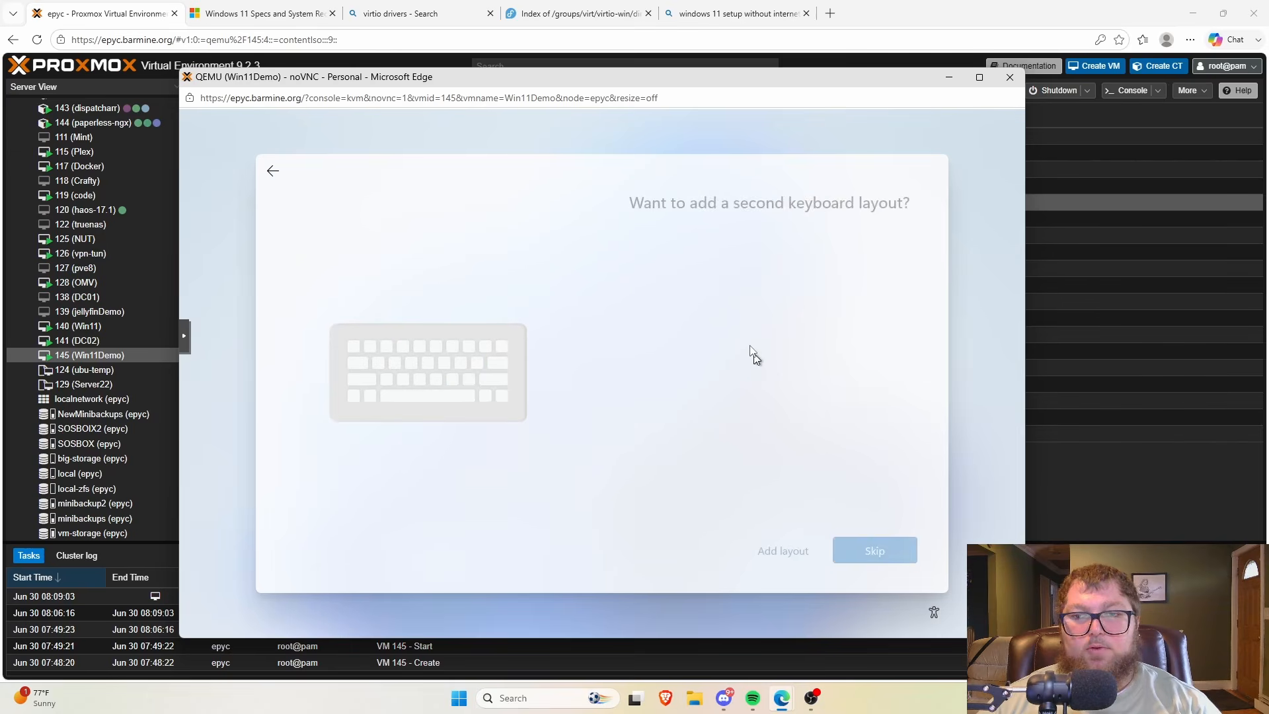
{"action": "left_click", "coordinate": [873, 550]}
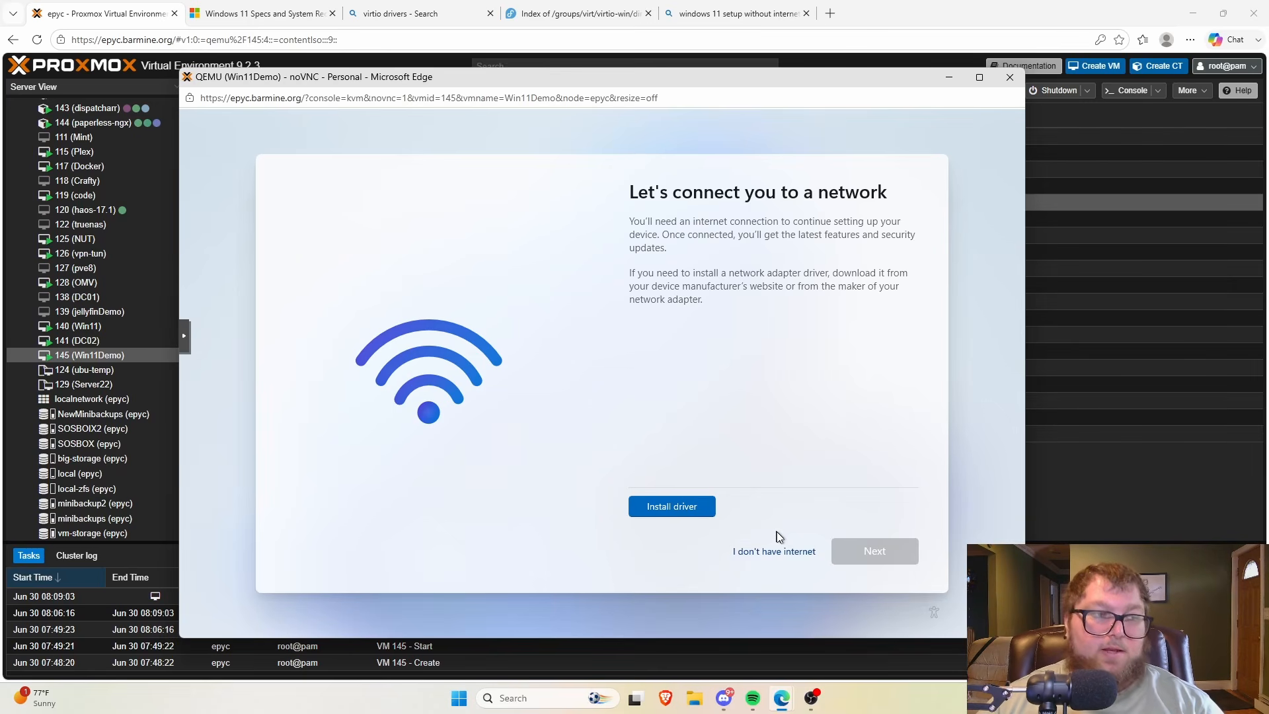
Continue setup without internet, enter a name for the local account and leave its password blank
{"action": "left_click", "coordinate": [794, 554]}
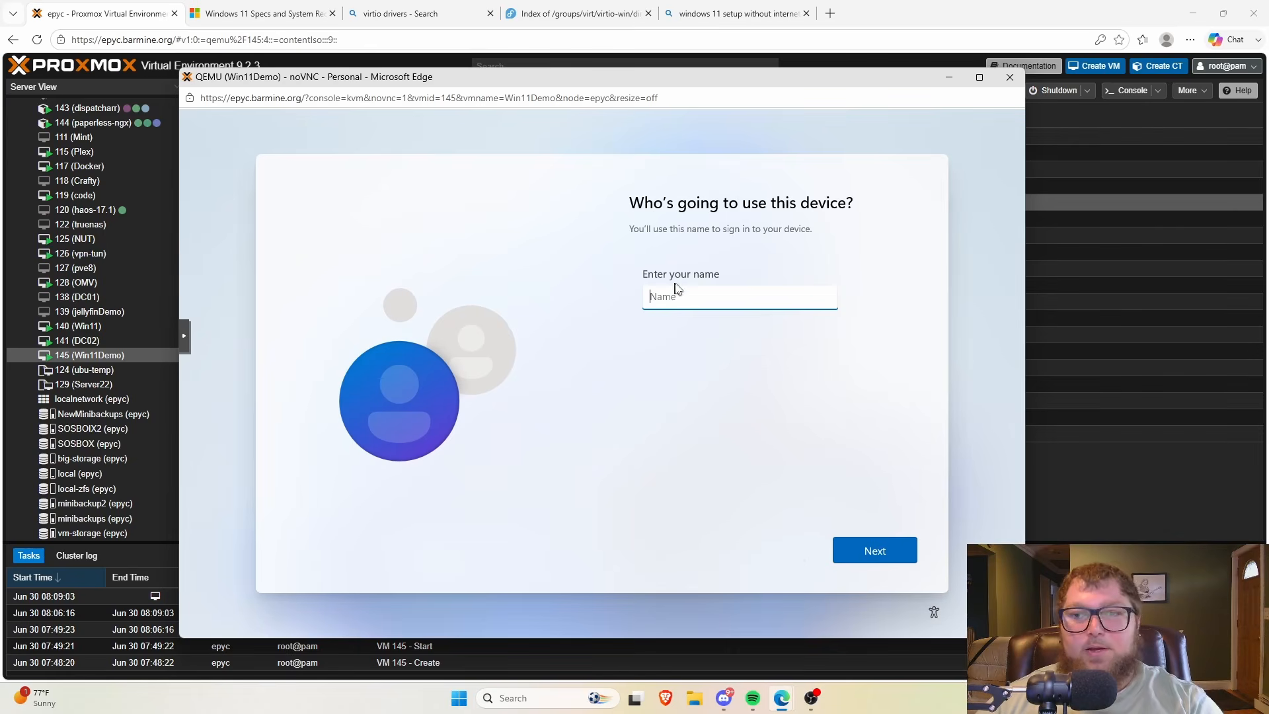
{"action": "key", "text": "Return"}
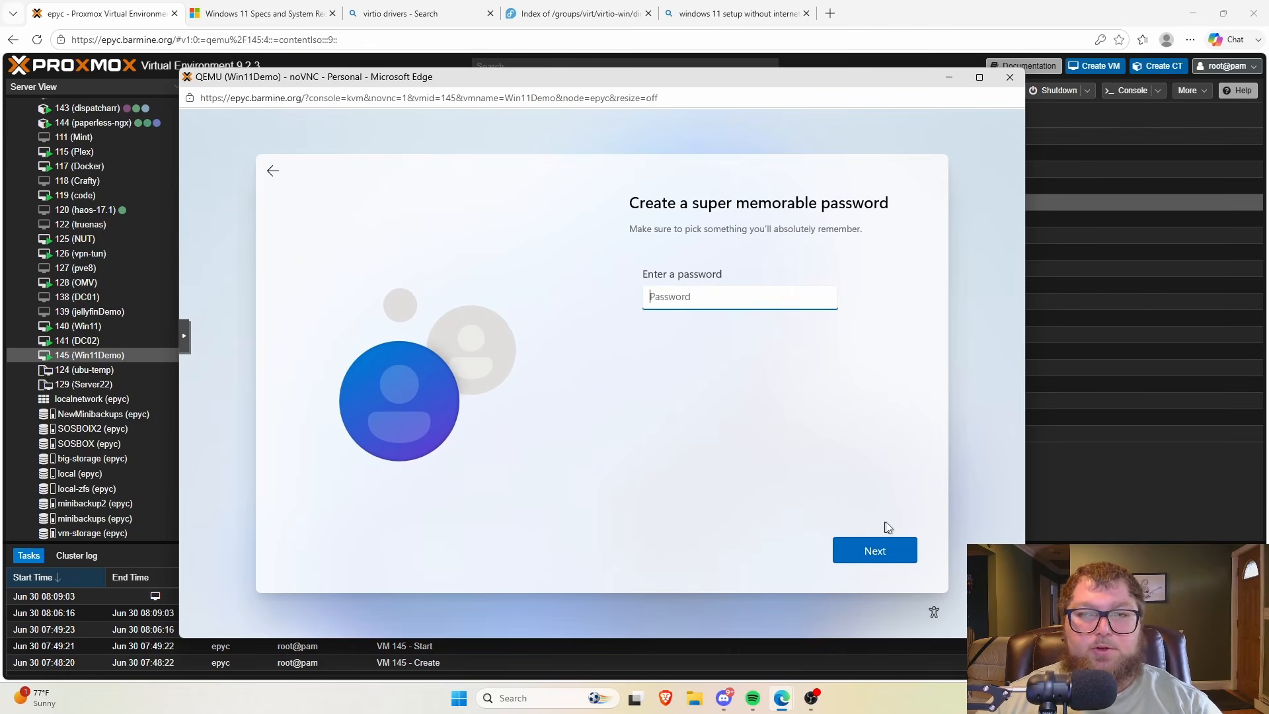
{"action": "left_click", "coordinate": [879, 549]}
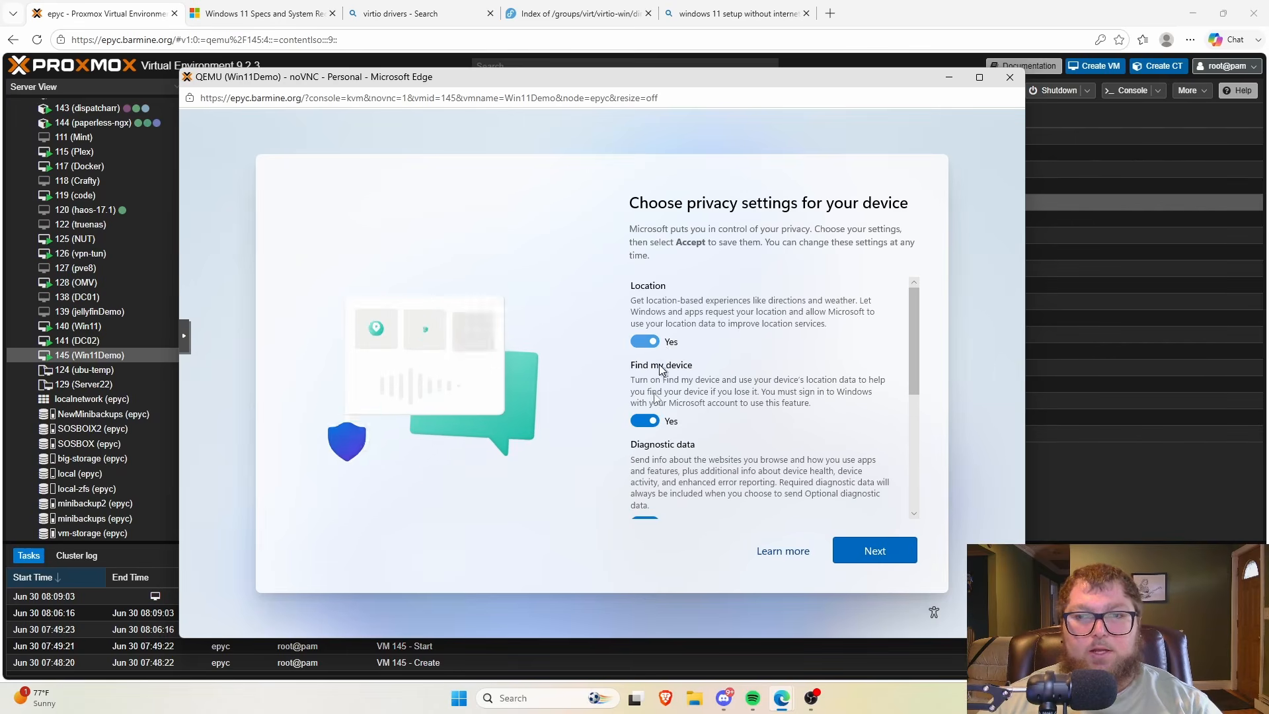
Turn off location, Find my device, inking and personalized offers, limit diagnostic data to required only, and finish the privacy settings
{"action": "left_click", "coordinate": [644, 341]}
{"action": "left_click", "coordinate": [645, 421]}
{"action": "left_click", "coordinate": [645, 513]}
{"action": "scroll", "coordinate": [655, 468], "scroll_direction": "down", "scroll_amount": 1}
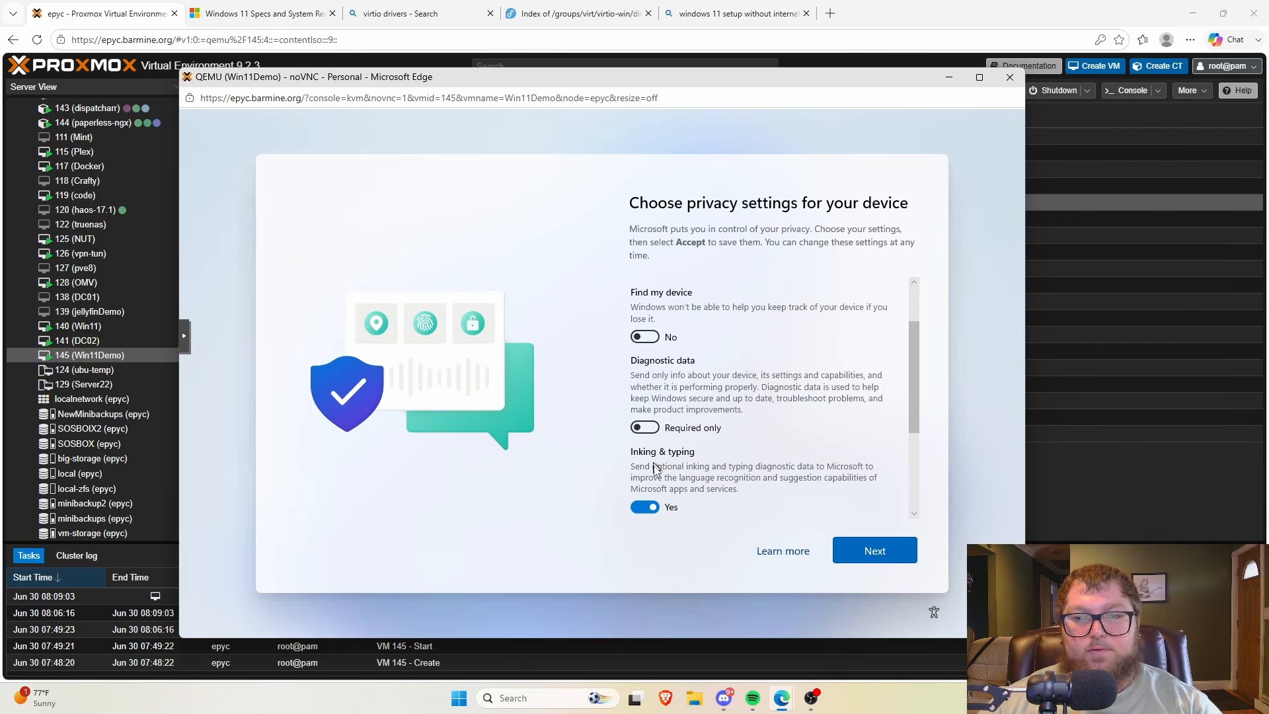
{"action": "left_click", "coordinate": [645, 507]}
{"action": "scroll", "coordinate": [656, 504], "scroll_direction": "down", "scroll_amount": 2}
{"action": "left_click", "coordinate": [645, 501]}
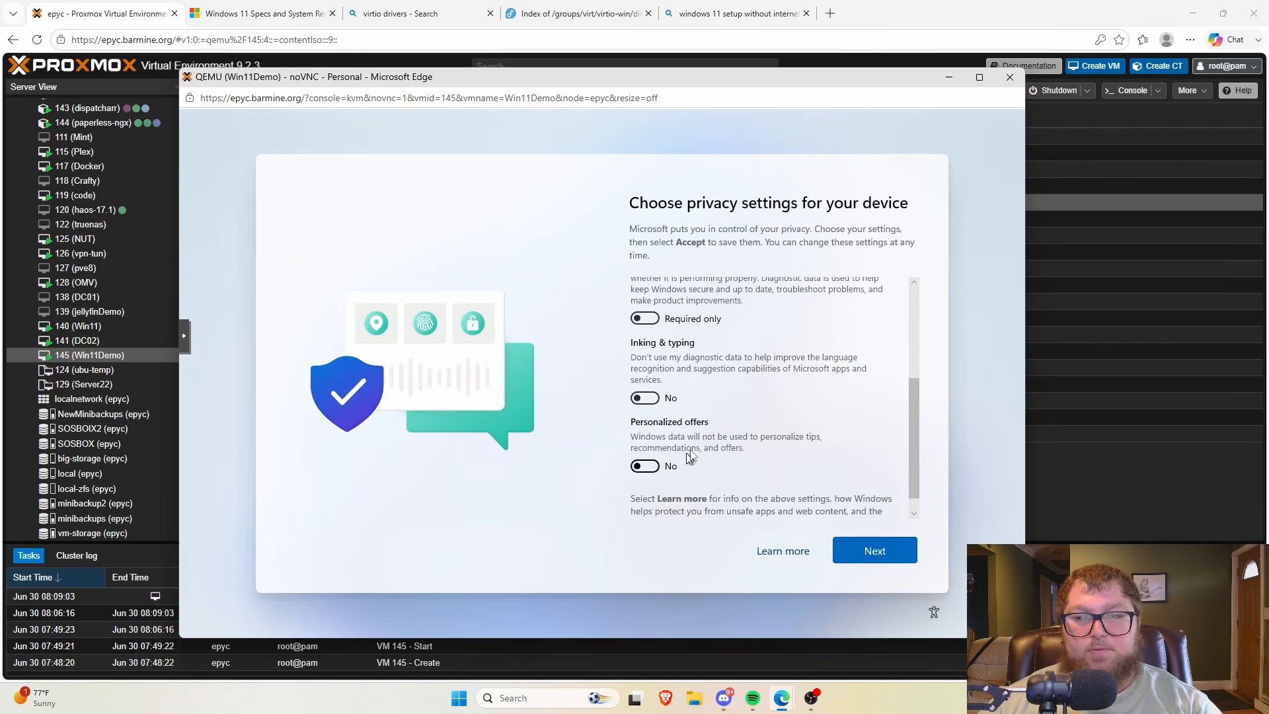
{"action": "scroll", "coordinate": [691, 456], "scroll_direction": "down", "scroll_amount": 1}
{"action": "left_click", "coordinate": [892, 558]}
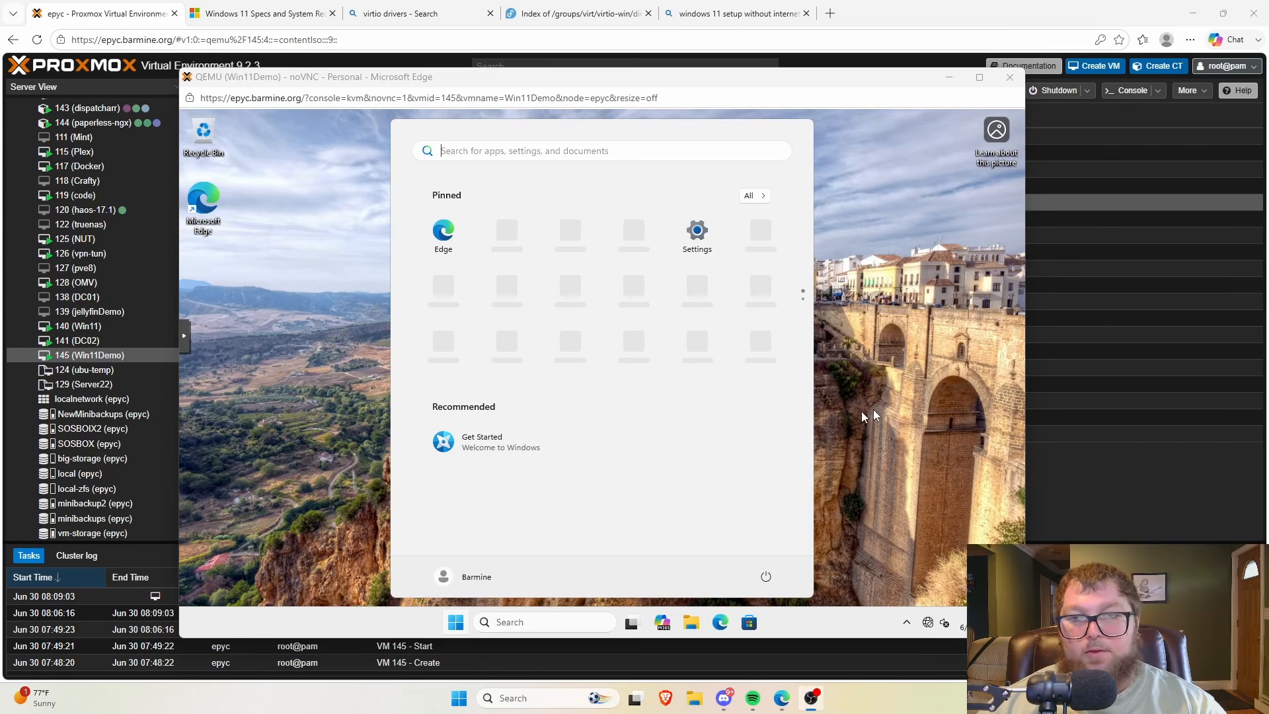
Open Device Manager in the virtual machine and start a driver update for the Ethernet Controller under Other devices
{"action": "left_click", "coordinate": [874, 412]}
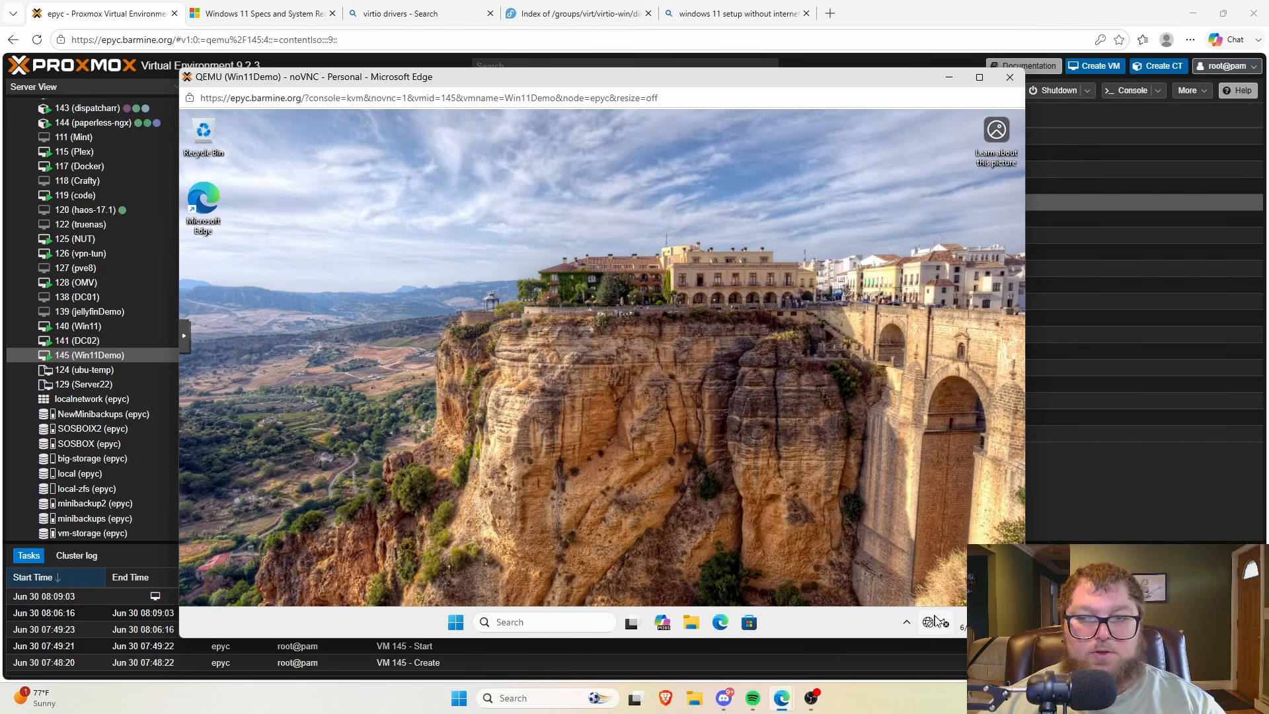
{"action": "mouse_move", "coordinate": [933, 623]}
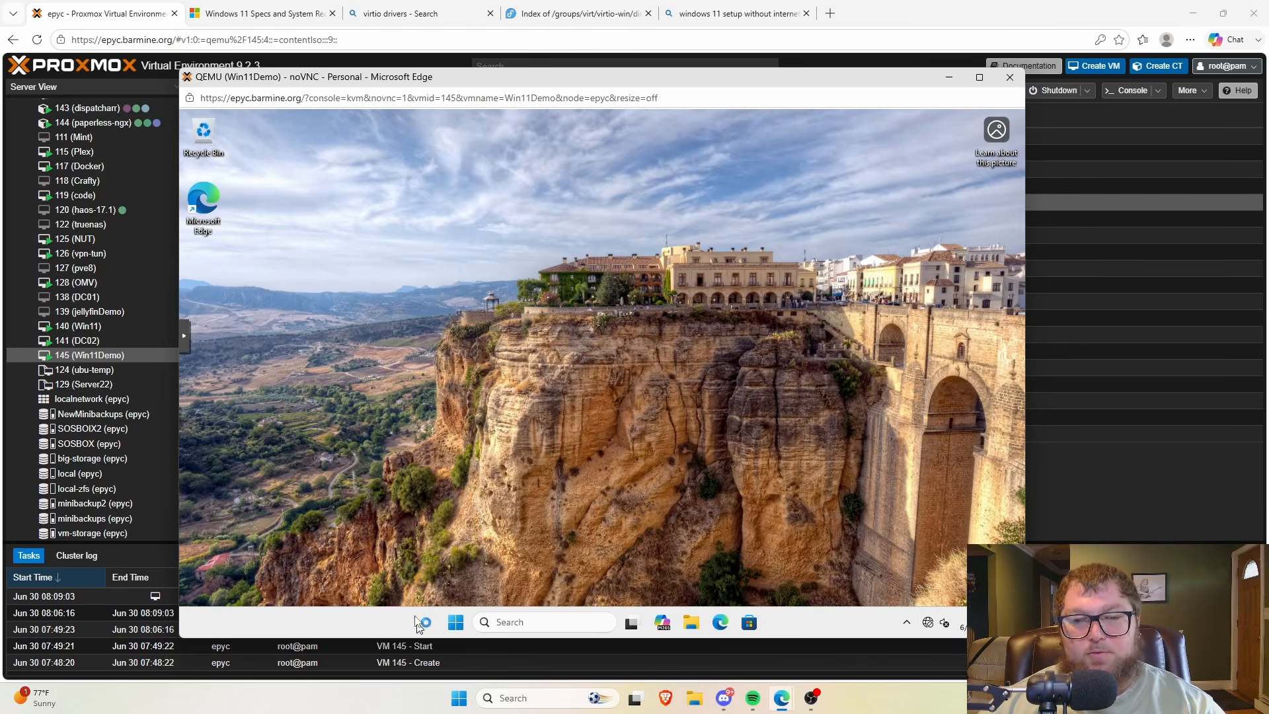
{"action": "right_click", "coordinate": [461, 627]}
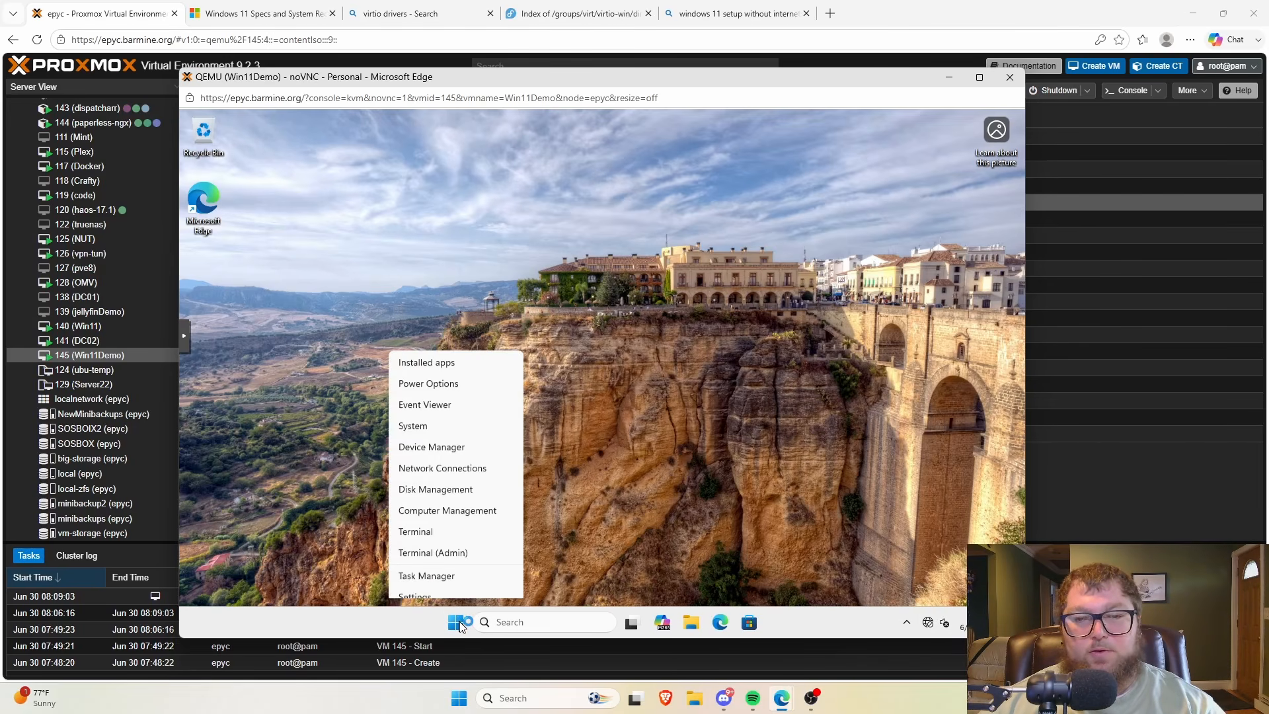
{"action": "left_click", "coordinate": [434, 329]}
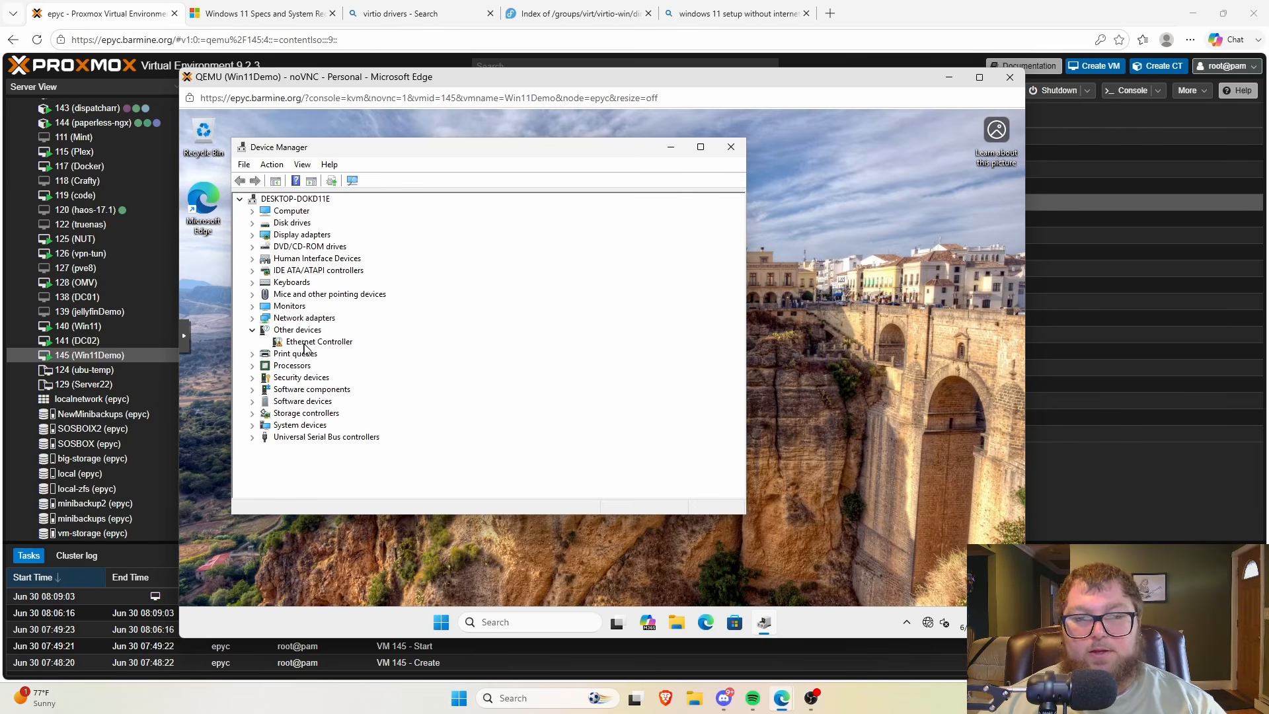
{"action": "left_click", "coordinate": [305, 346]}
{"action": "right_click", "coordinate": [305, 345]}
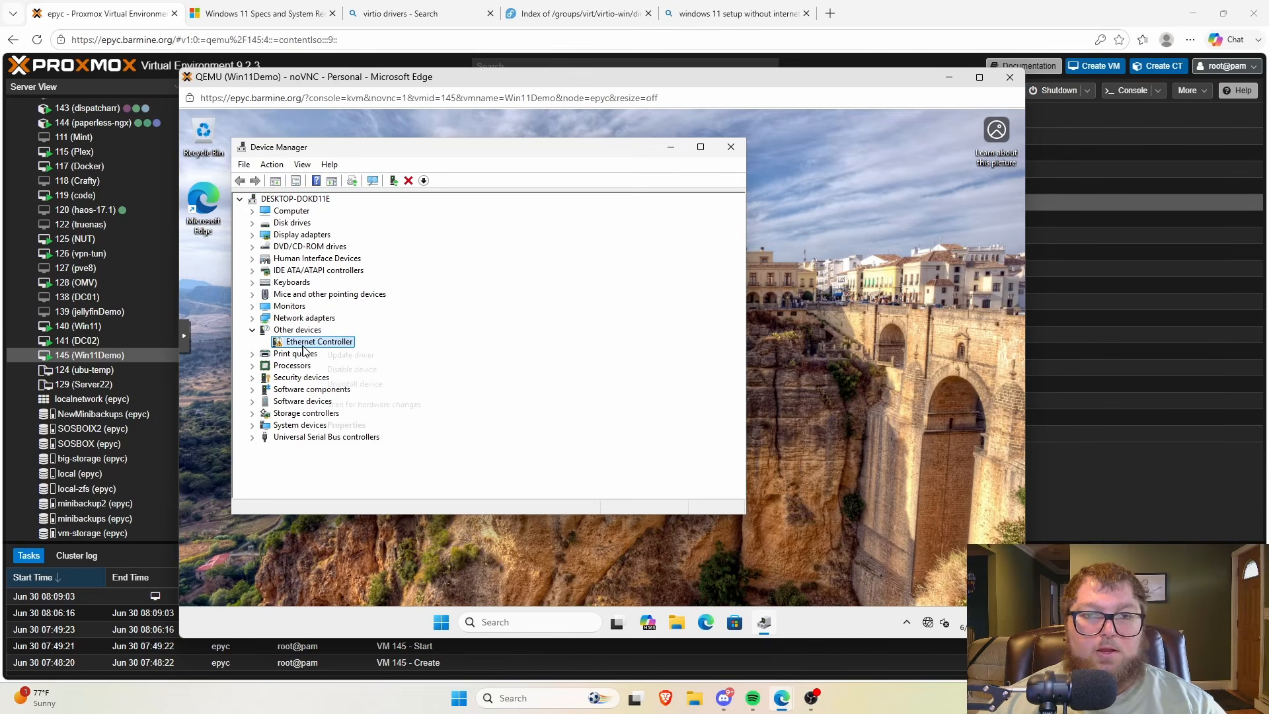
{"action": "left_click", "coordinate": [363, 361]}
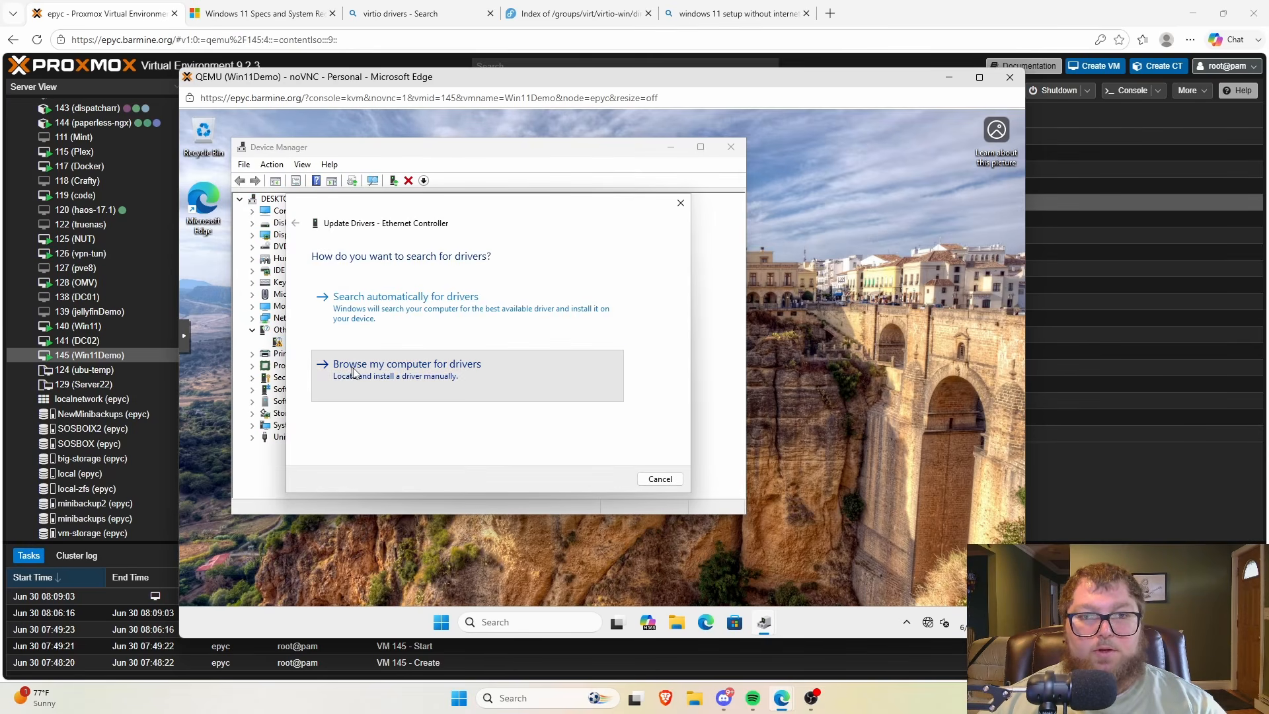
Choose to browse the computer for drivers and select the NetKVM\w11\amd64 folder on the virtio-win-0.1.285 CD drive
{"action": "left_click", "coordinate": [362, 360]}
{"action": "left_click", "coordinate": [597, 306]}
{"action": "scroll", "coordinate": [522, 357], "scroll_direction": "down", "scroll_amount": 2}
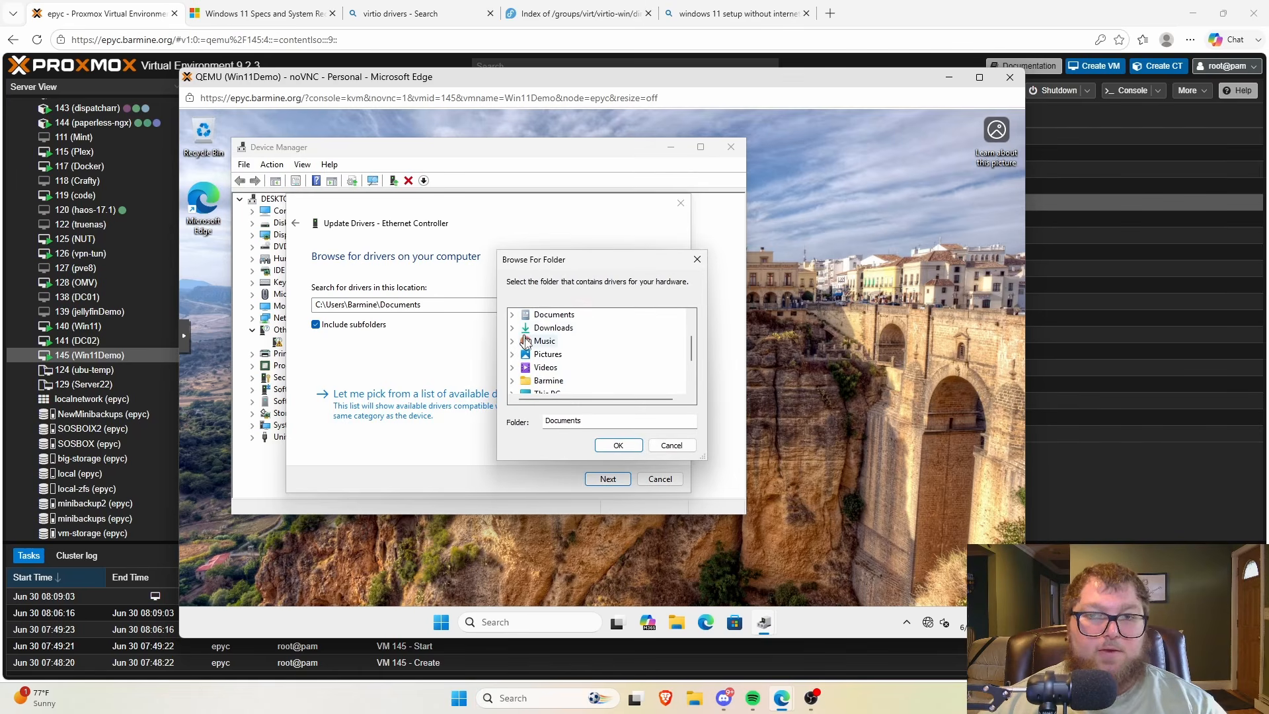
{"action": "left_click", "coordinate": [521, 357]}
{"action": "left_click", "coordinate": [520, 358]}
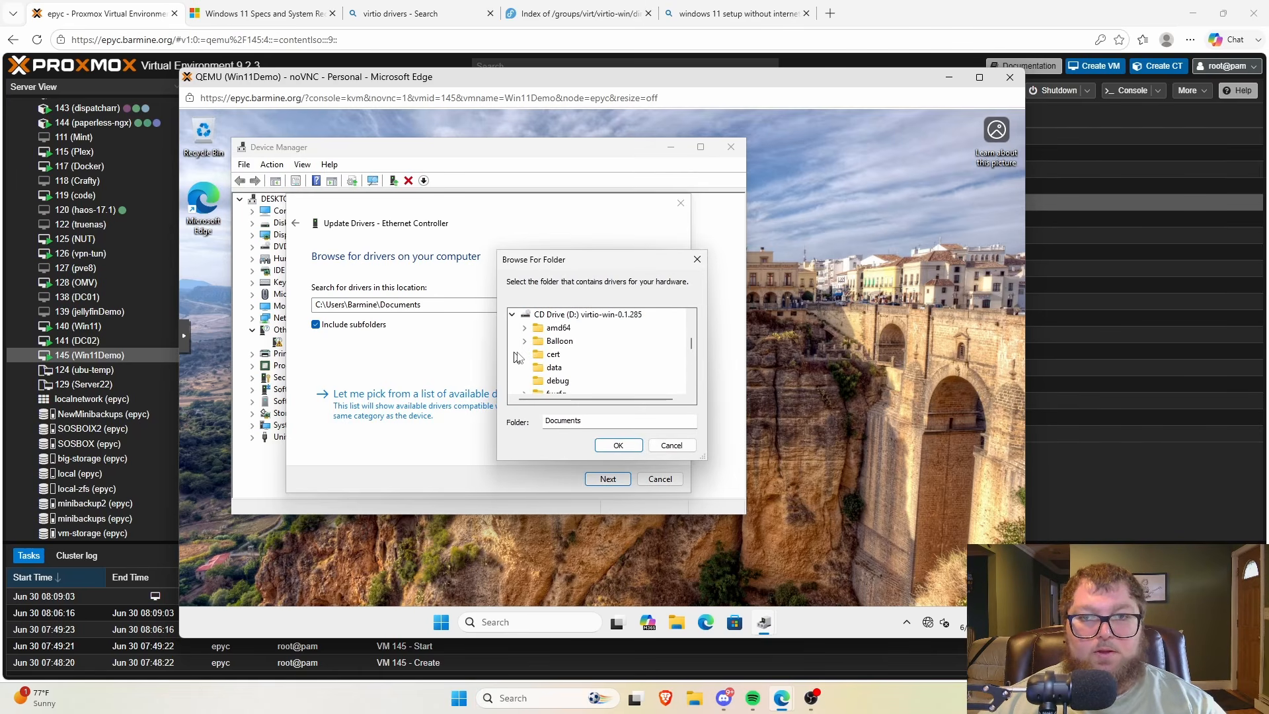
{"action": "scroll", "coordinate": [565, 361], "scroll_direction": "down", "scroll_amount": 1}
{"action": "left_click", "coordinate": [524, 354]}
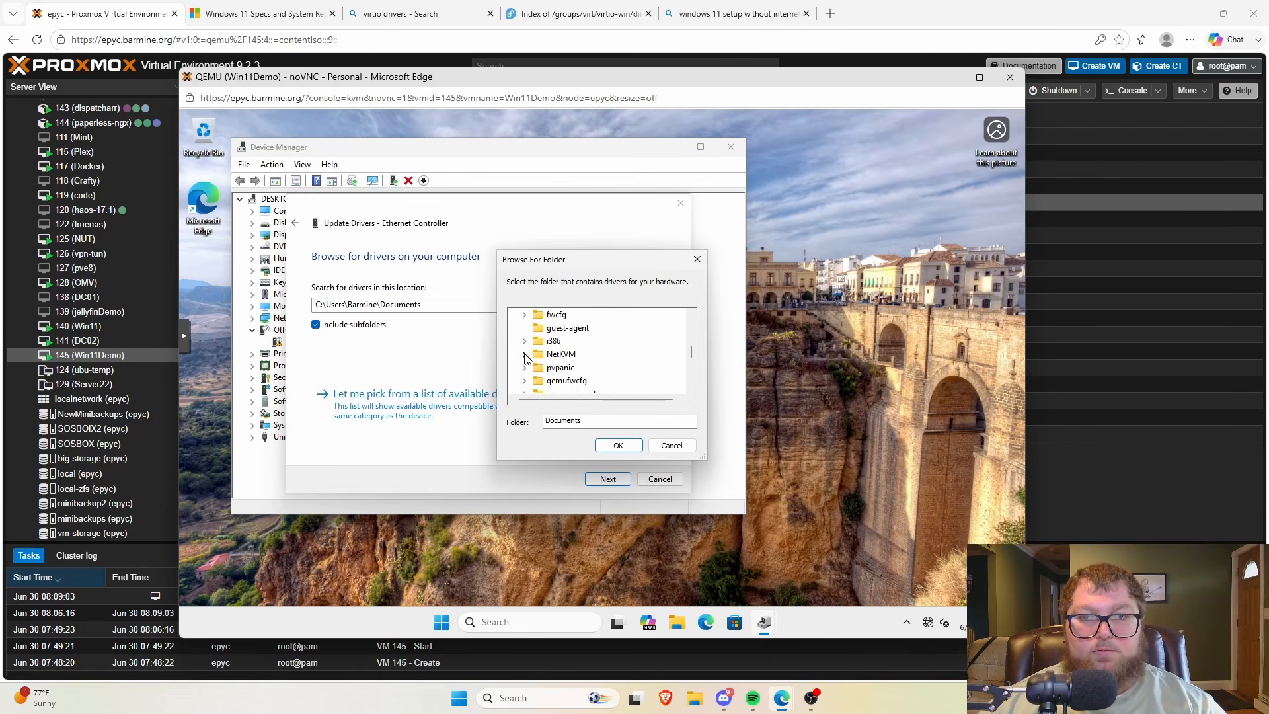
{"action": "scroll", "coordinate": [585, 370], "scroll_direction": "down", "scroll_amount": 2}
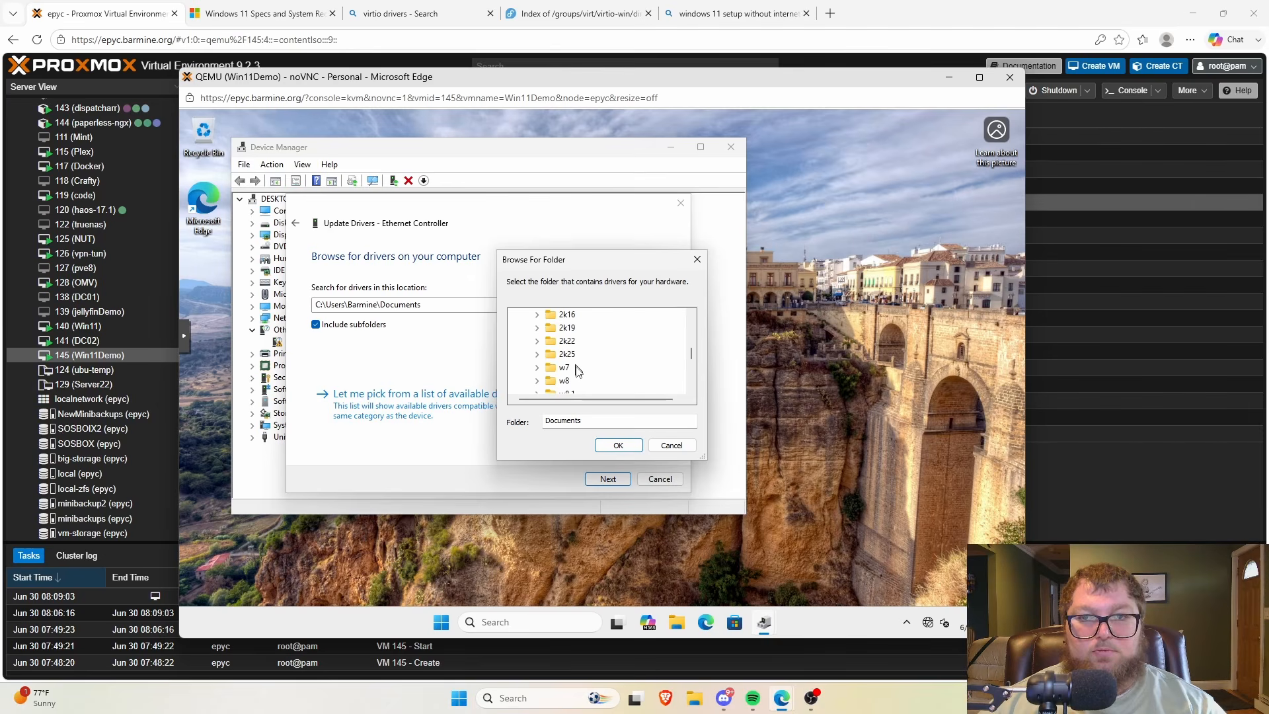
{"action": "scroll", "coordinate": [578, 371], "scroll_direction": "down", "scroll_amount": 2}
{"action": "left_click", "coordinate": [567, 367]}
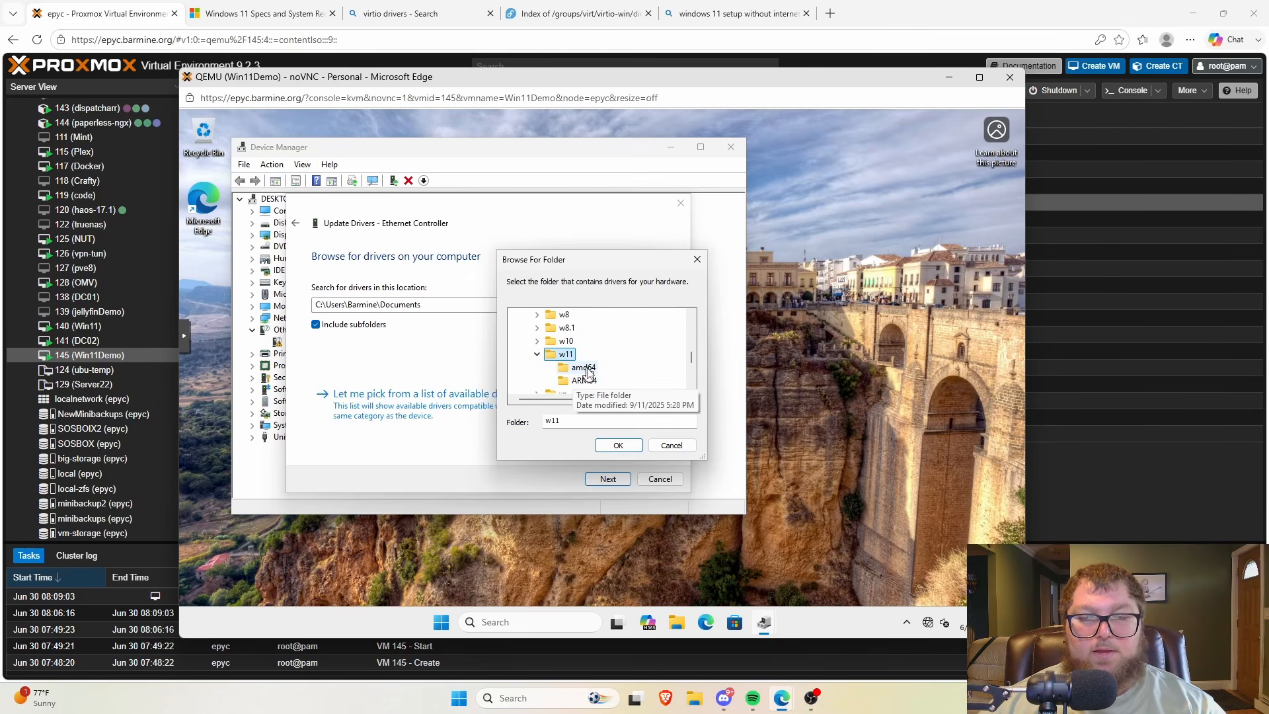
{"action": "left_click", "coordinate": [583, 368]}
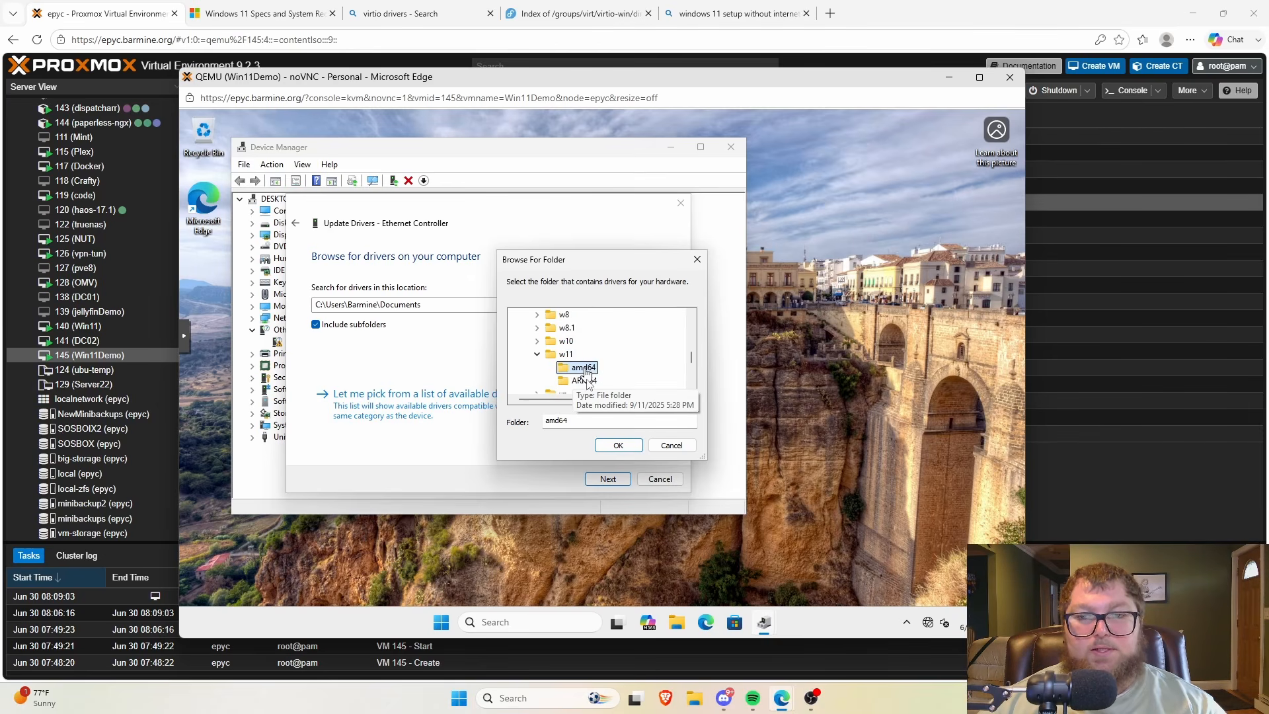
{"action": "left_click", "coordinate": [618, 445]}
Install the network driver from the selected folder and close Device Manager
{"action": "left_click", "coordinate": [604, 480]}
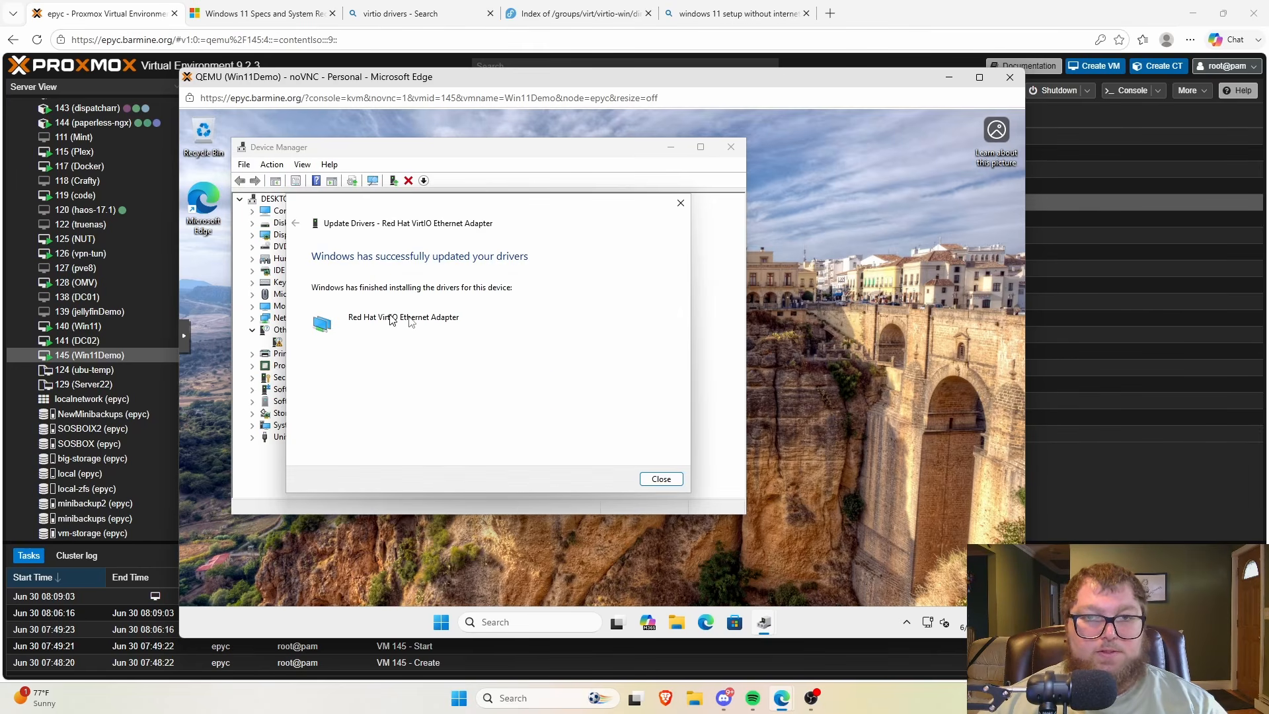
{"action": "left_click", "coordinate": [661, 479]}
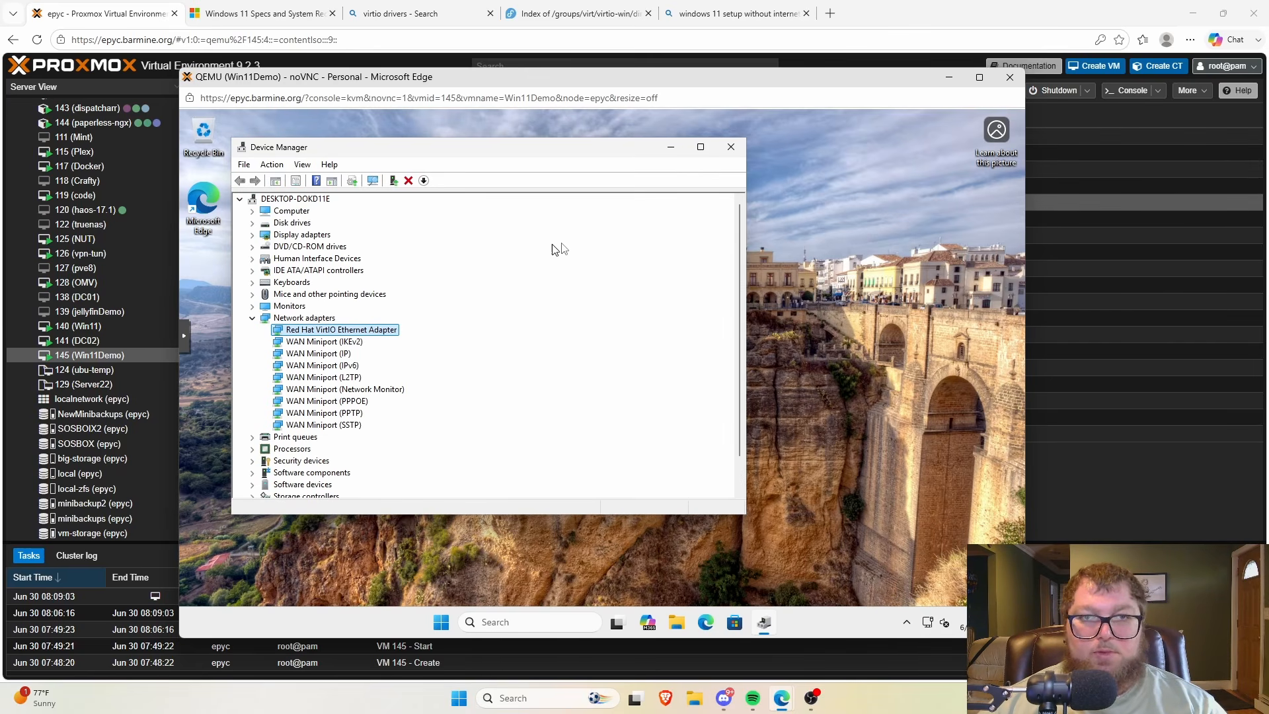
{"action": "left_click", "coordinate": [725, 152]}
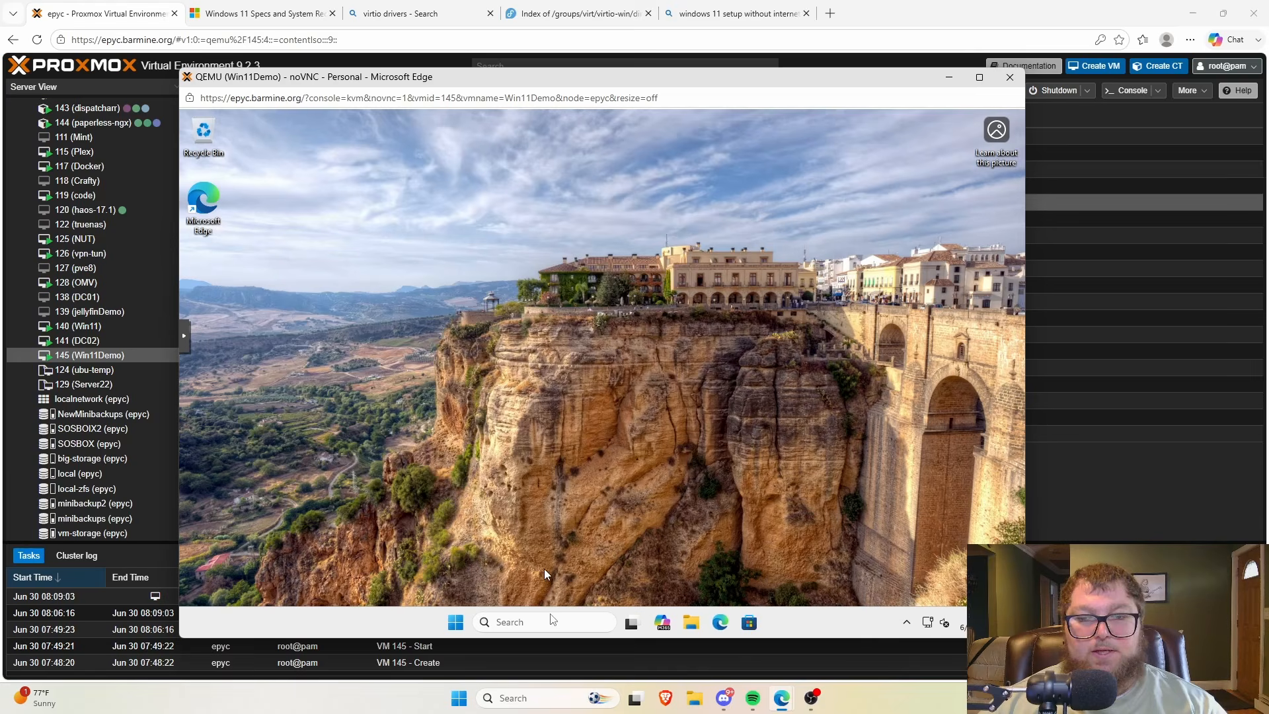
Open Windows Update in the virtual machine's Settings and check for updates
{"action": "left_click", "coordinate": [460, 629]}
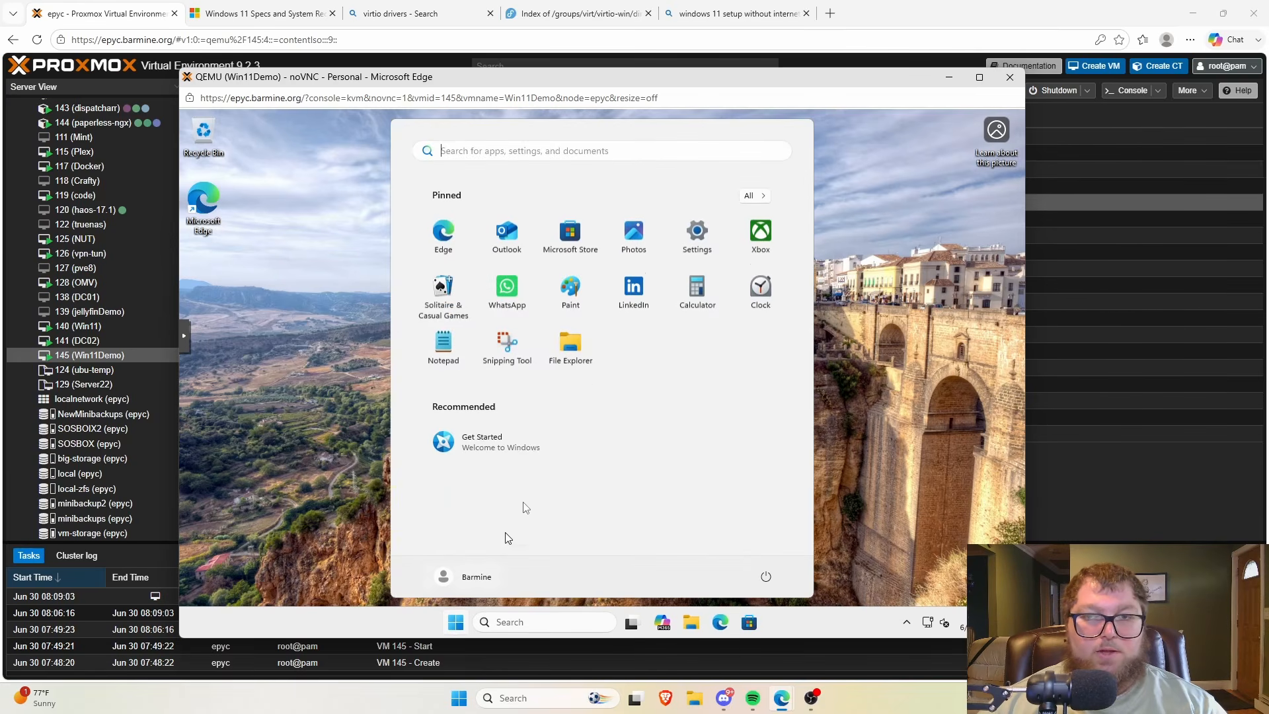
{"action": "left_click", "coordinate": [698, 236]}
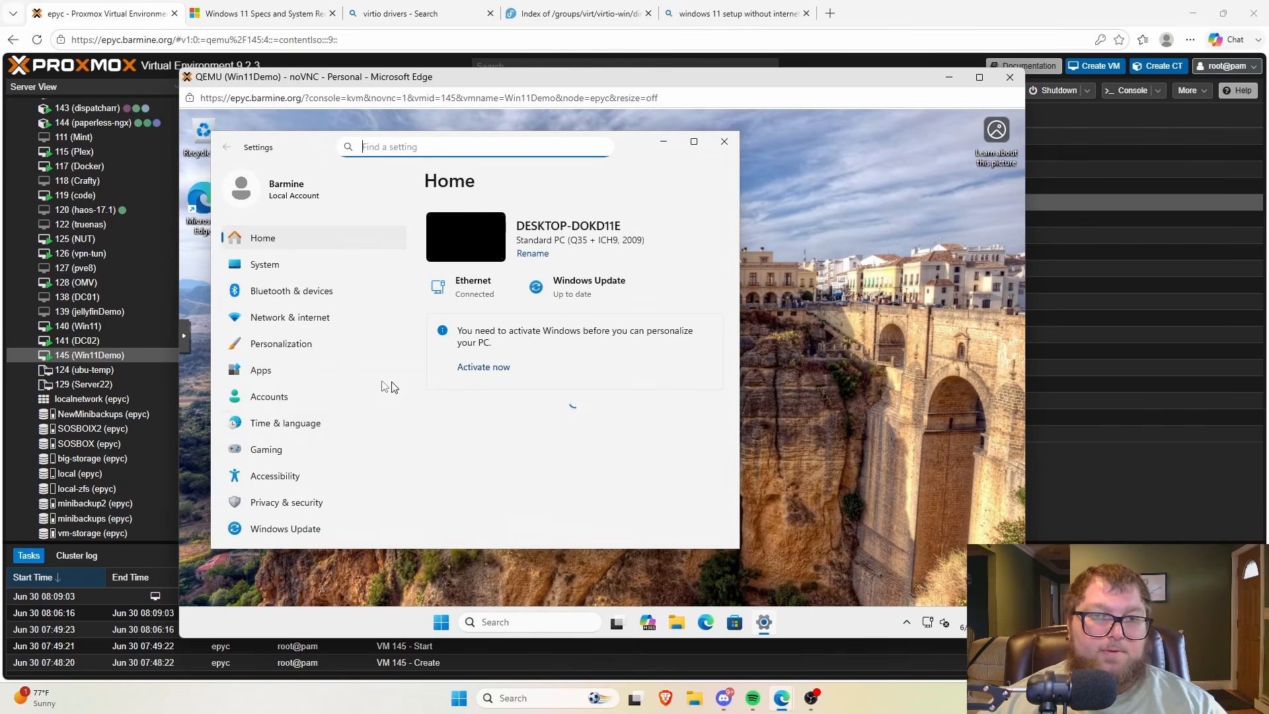
{"action": "left_click", "coordinate": [281, 530]}
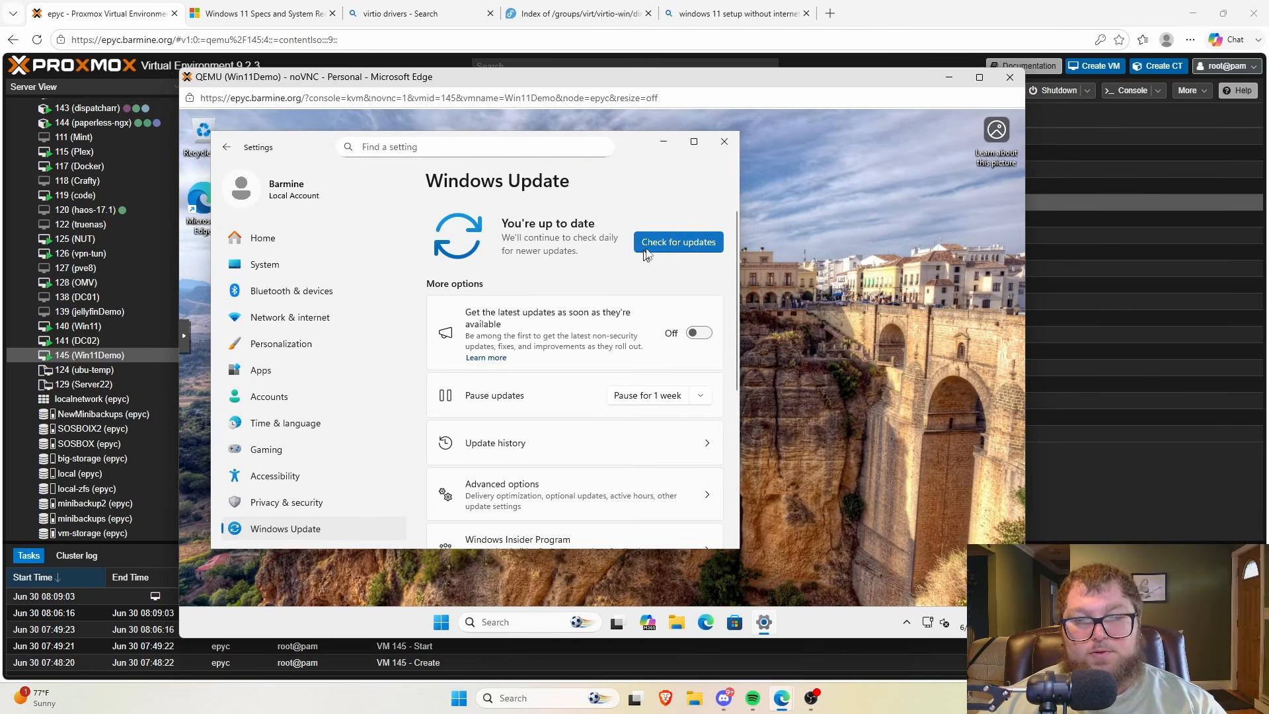
{"action": "left_click", "coordinate": [659, 244]}
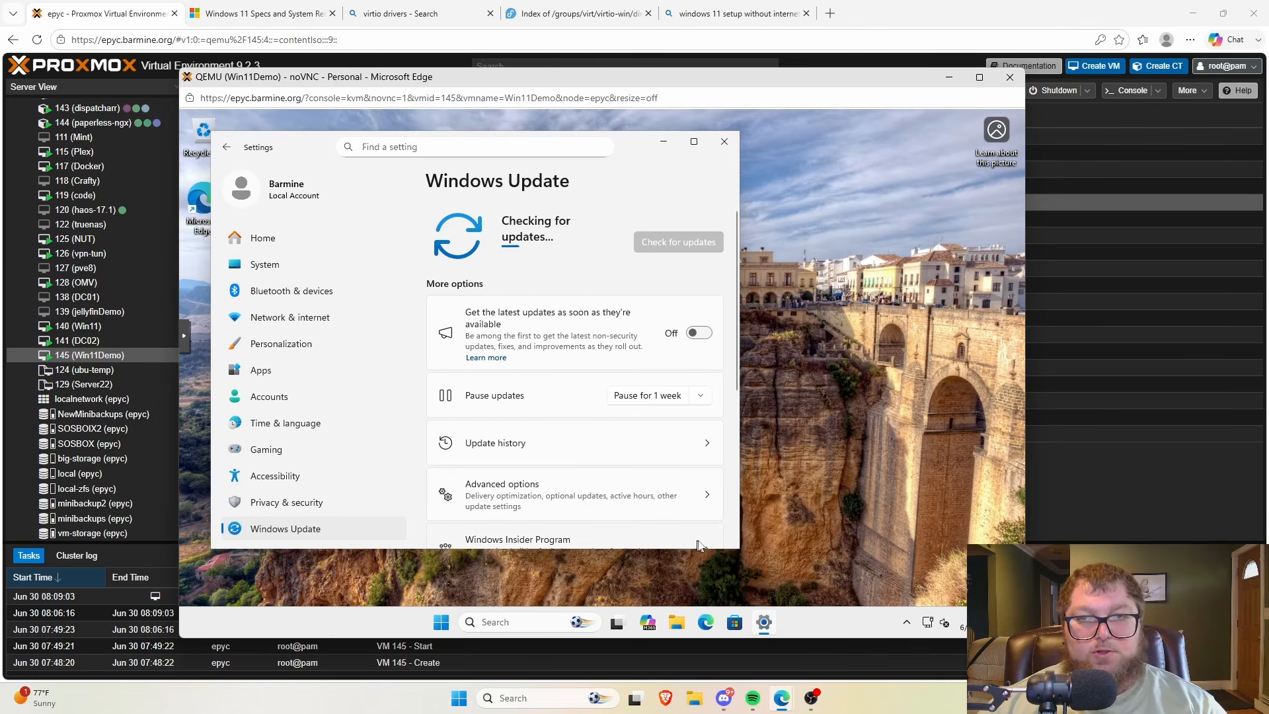
{"action": "left_click", "coordinate": [712, 443]}
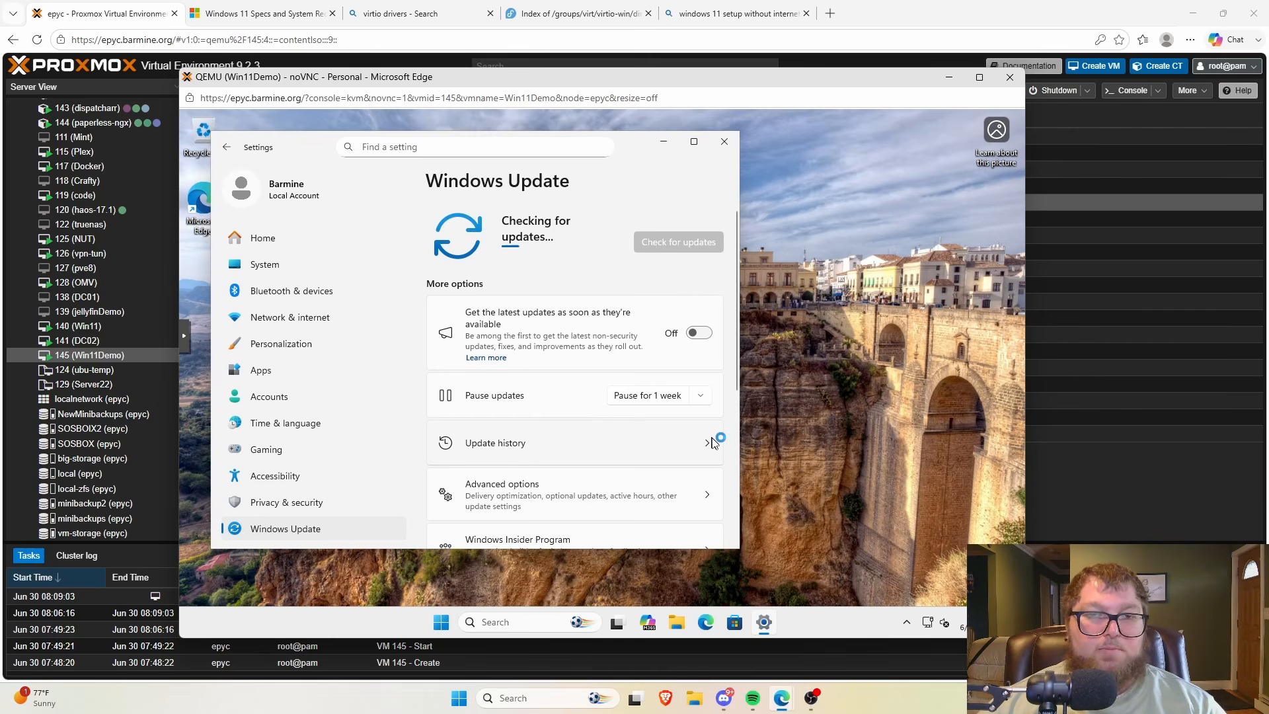
Review the list of updates being downloaded and minimize the Settings window
{"action": "scroll", "coordinate": [609, 404], "scroll_direction": "down", "scroll_amount": 2}
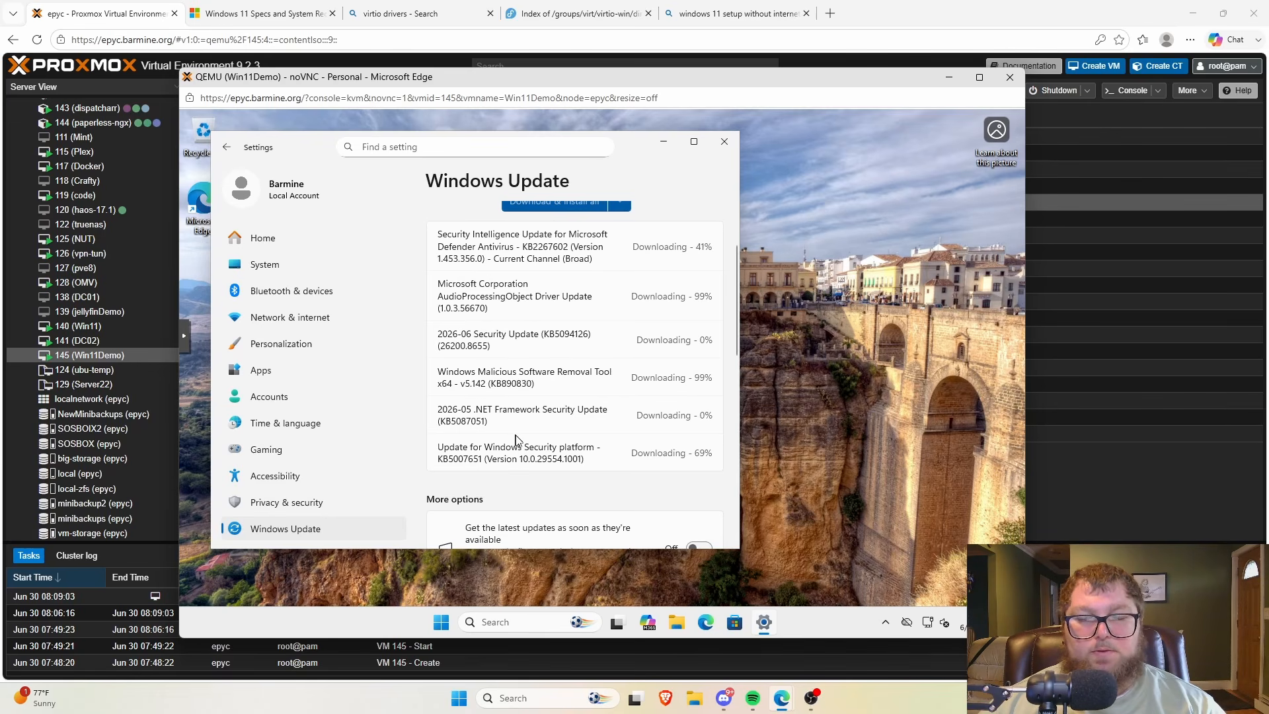
{"action": "scroll", "coordinate": [515, 436], "scroll_direction": "up", "scroll_amount": 2}
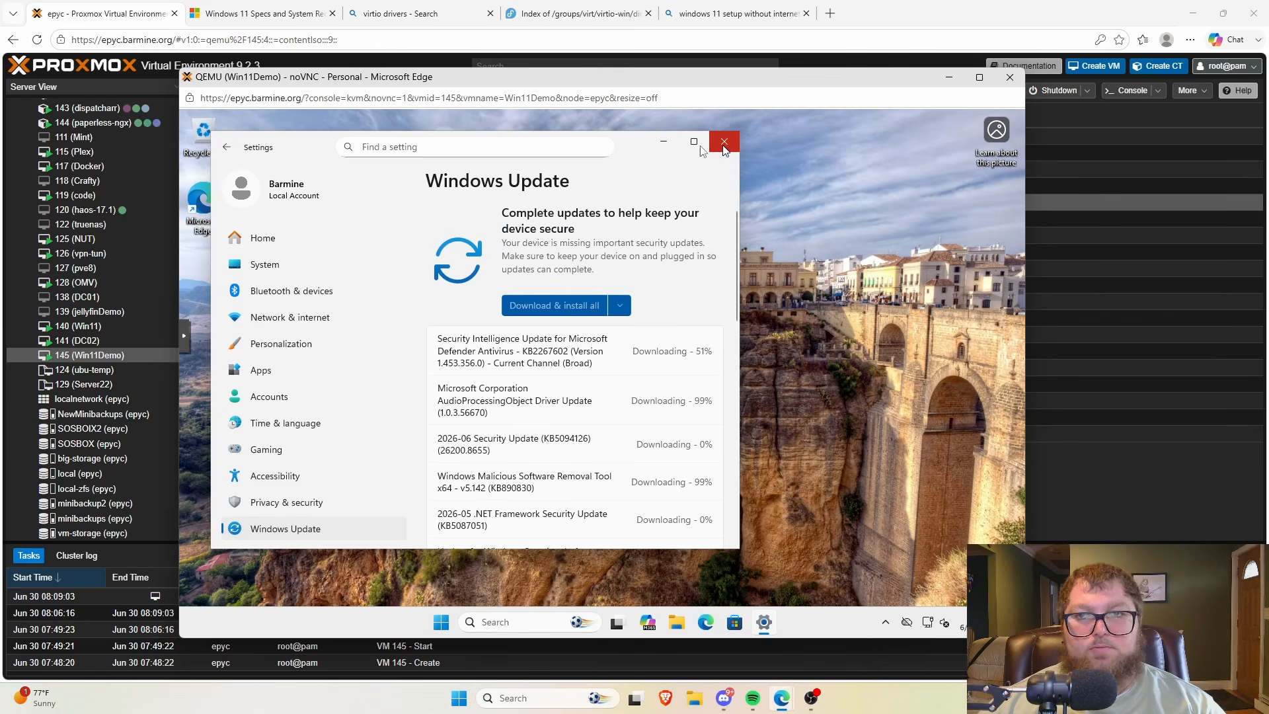
{"action": "left_click", "coordinate": [664, 142]}
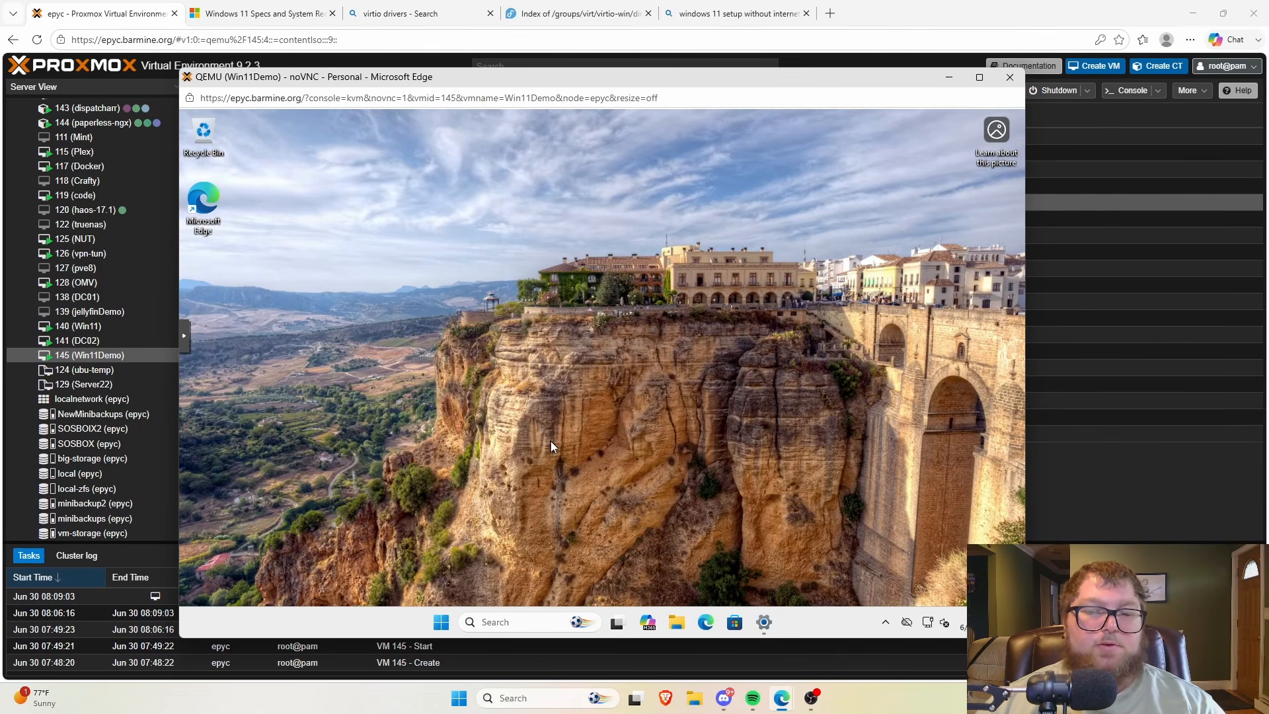
Search for "remote des", enable Remote Desktop in its settings with confirmation, and close Settings
{"action": "left_click", "coordinate": [571, 624]}
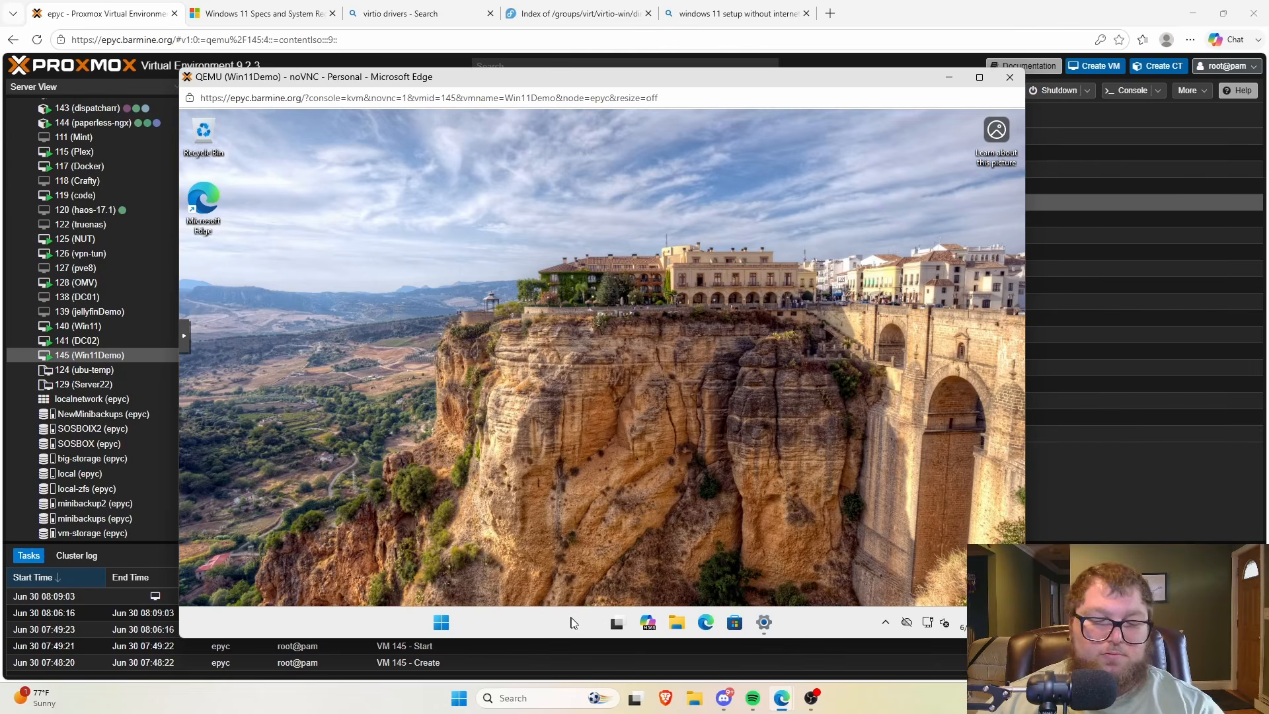
{"action": "type", "text": "remo"}
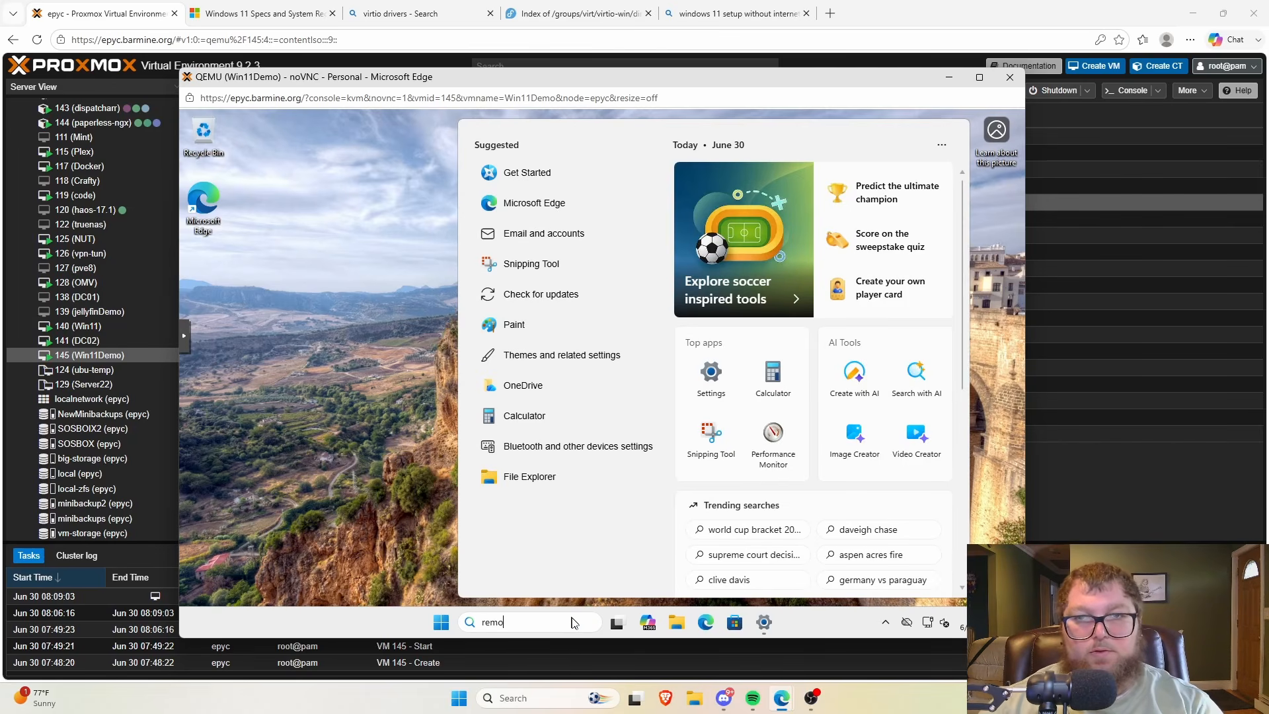
{"action": "type", "text": "te des"}
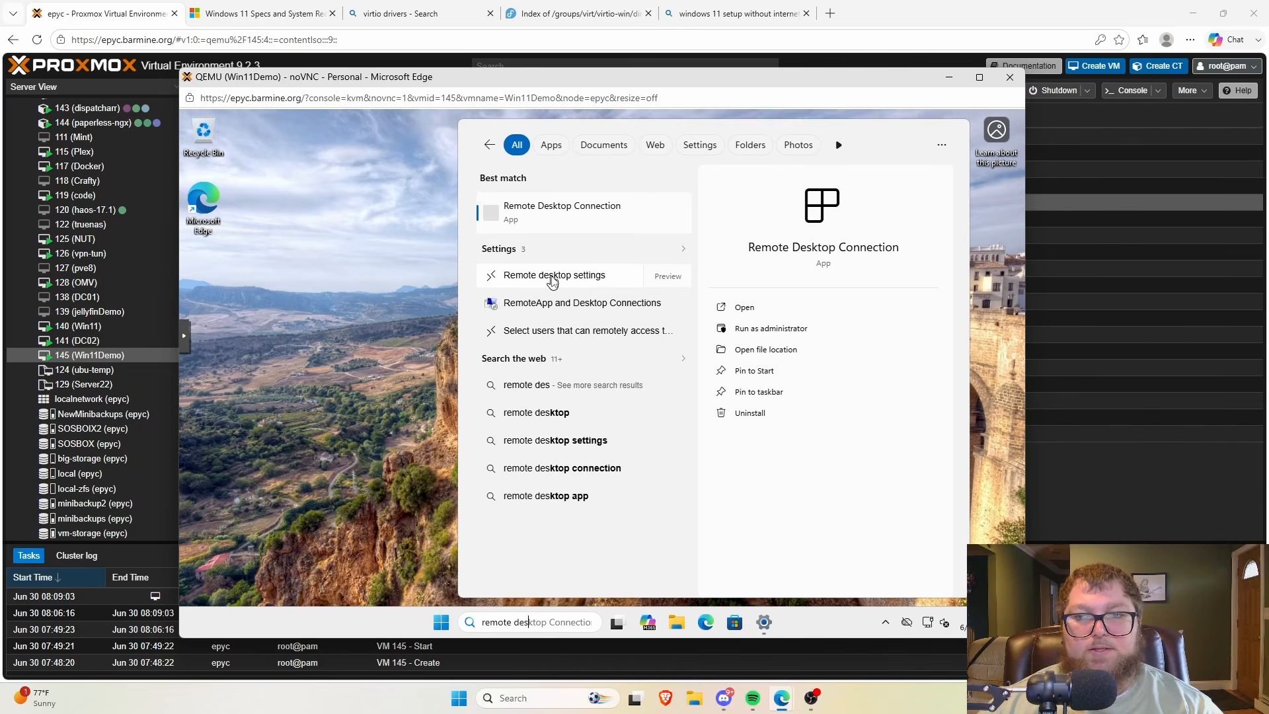
{"action": "left_click", "coordinate": [552, 276]}
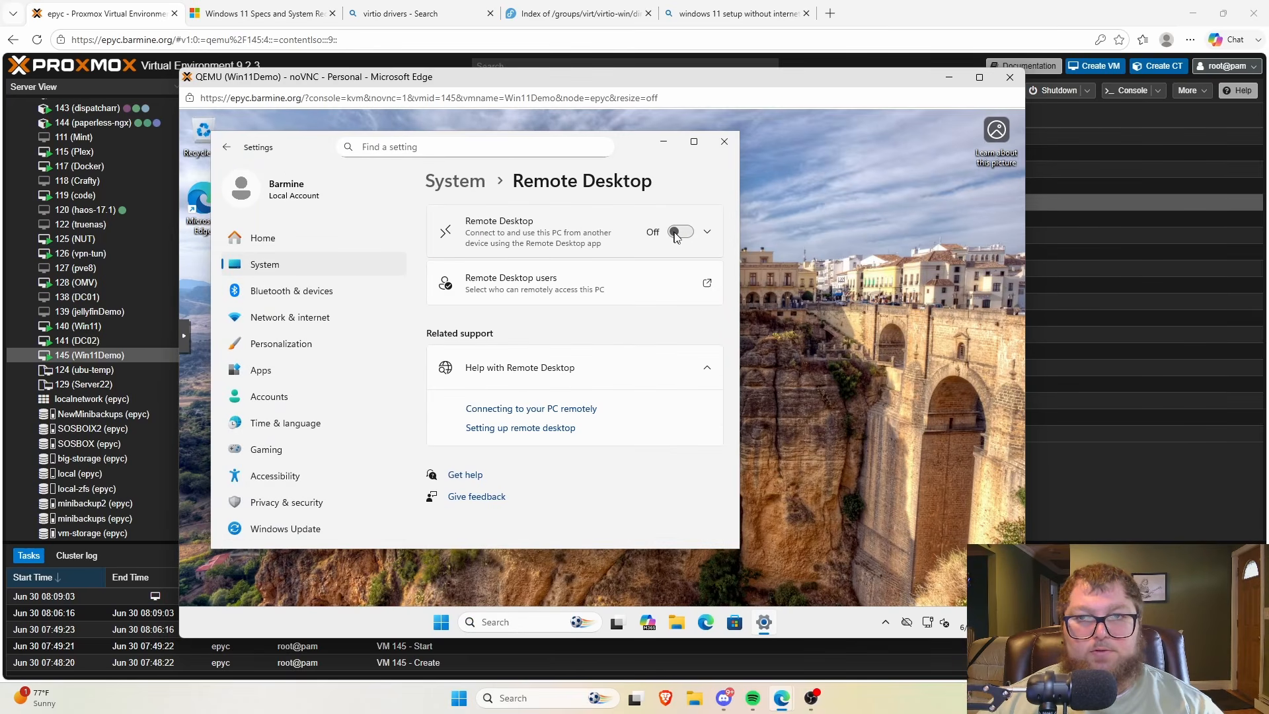
{"action": "left_click", "coordinate": [680, 231]}
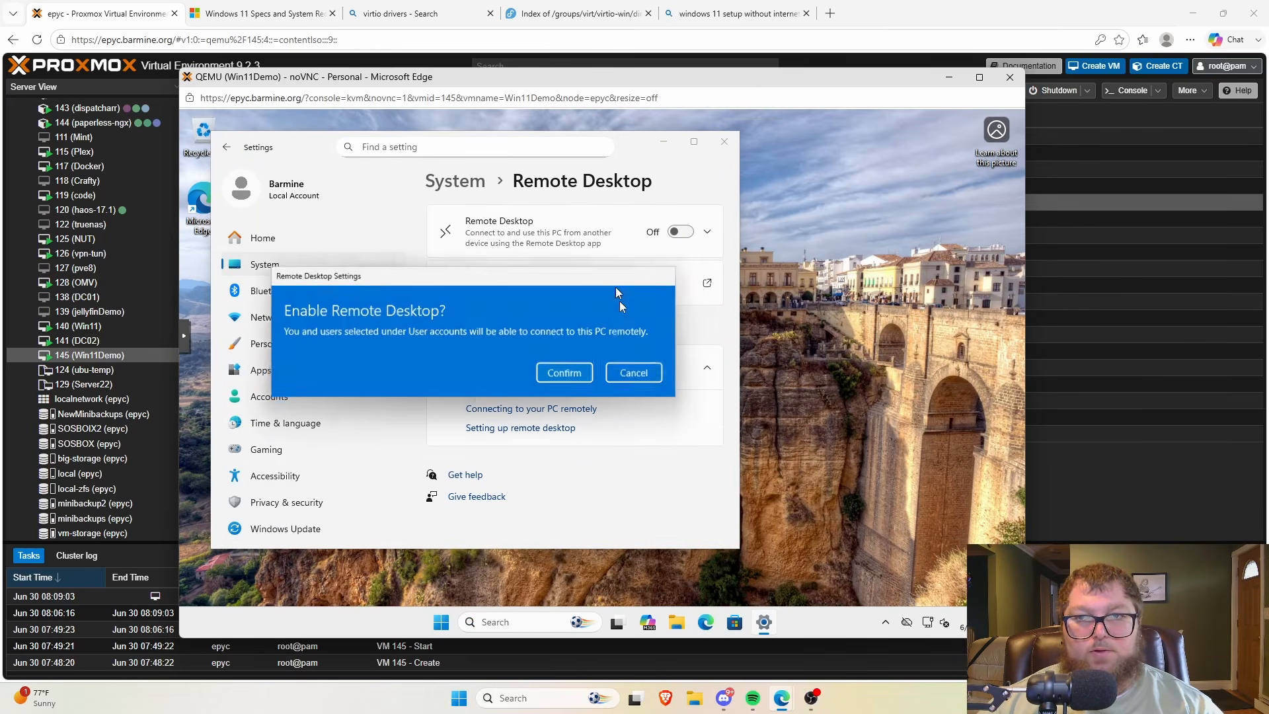
{"action": "left_click", "coordinate": [567, 375]}
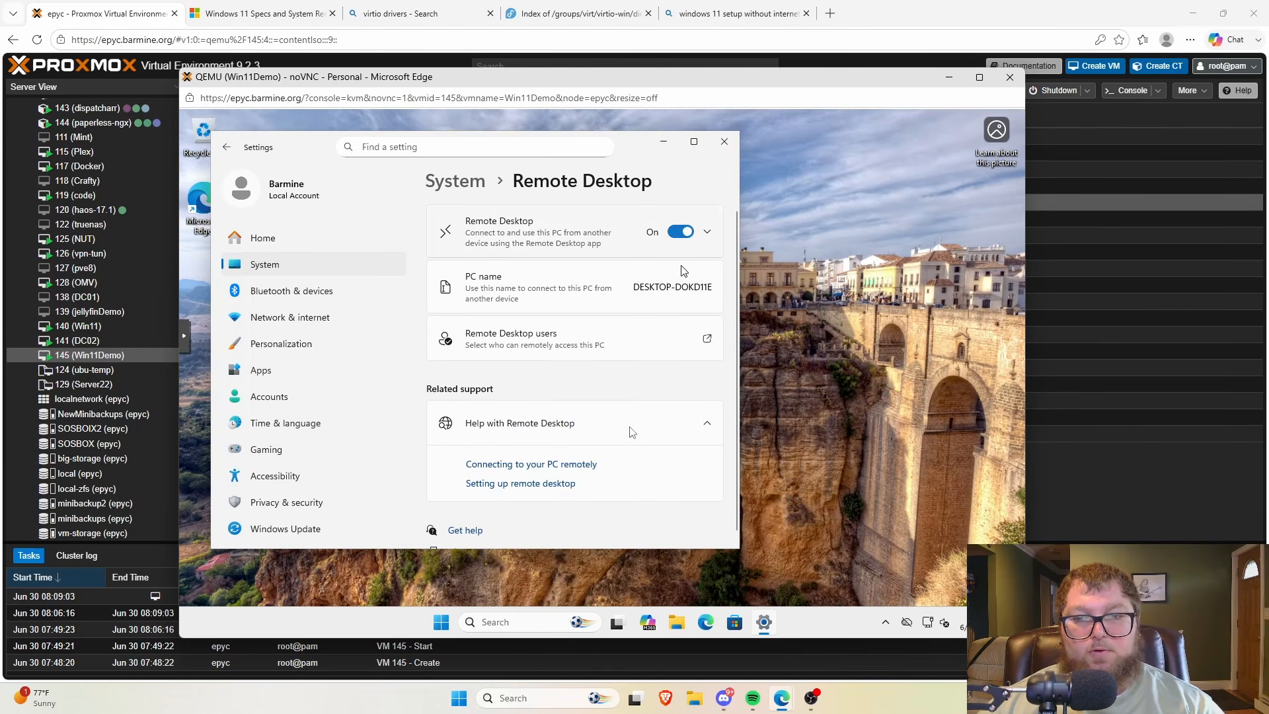
{"action": "left_click", "coordinate": [724, 141]}
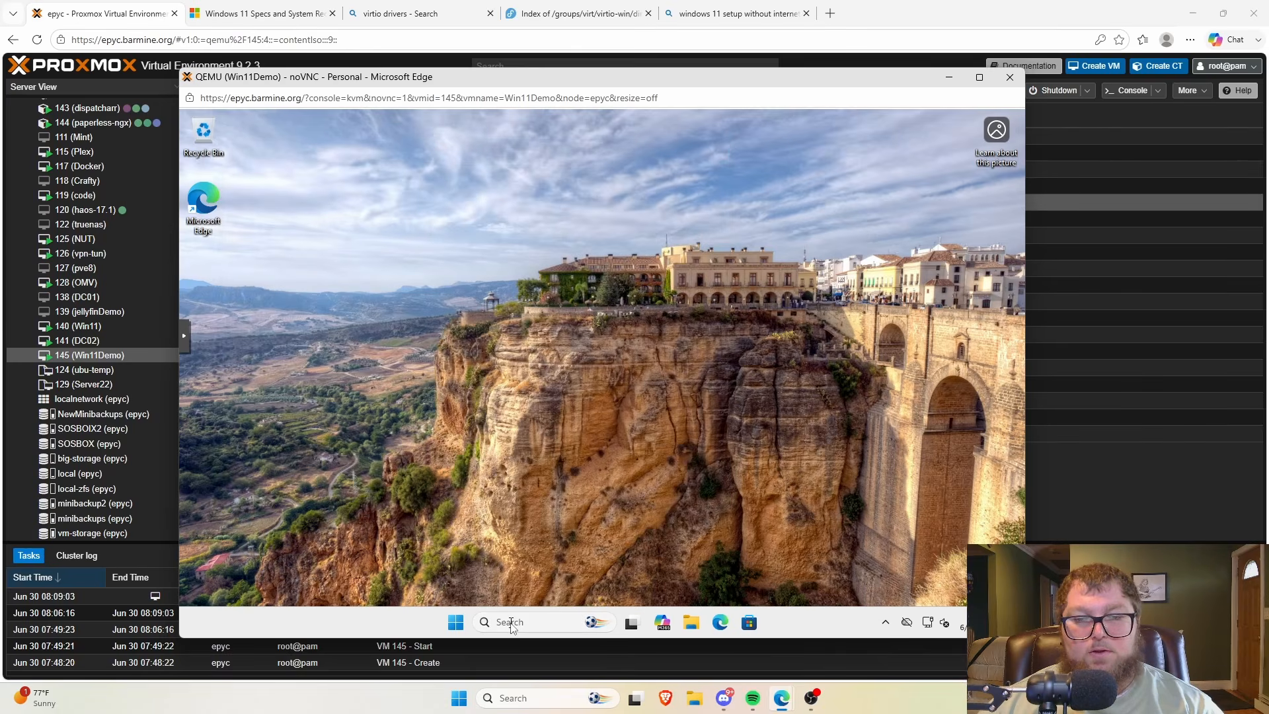
Run ipconfig in the virtual machine's Command Prompt, look up its IPv4 address, and close the Command Prompt
{"action": "left_click", "coordinate": [502, 621]}
{"action": "type", "text": "cmd"}
{"action": "key", "text": "Return"}
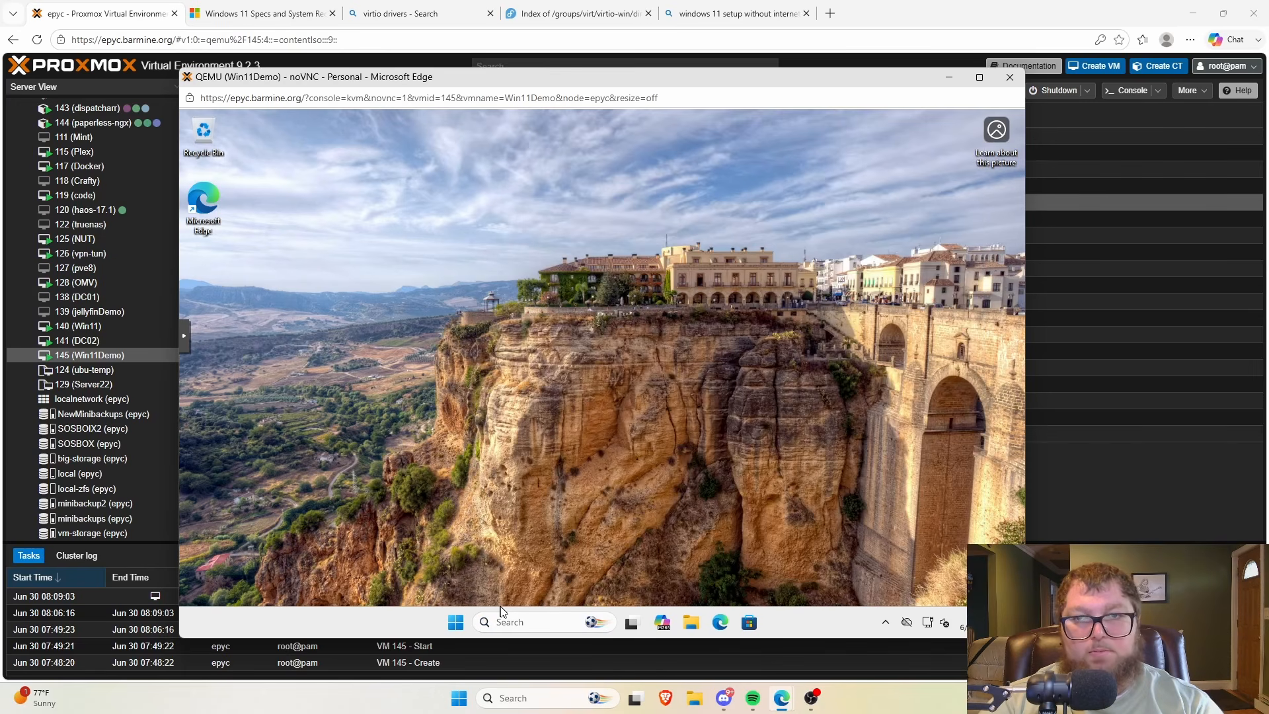
{"action": "type", "text": "i"}
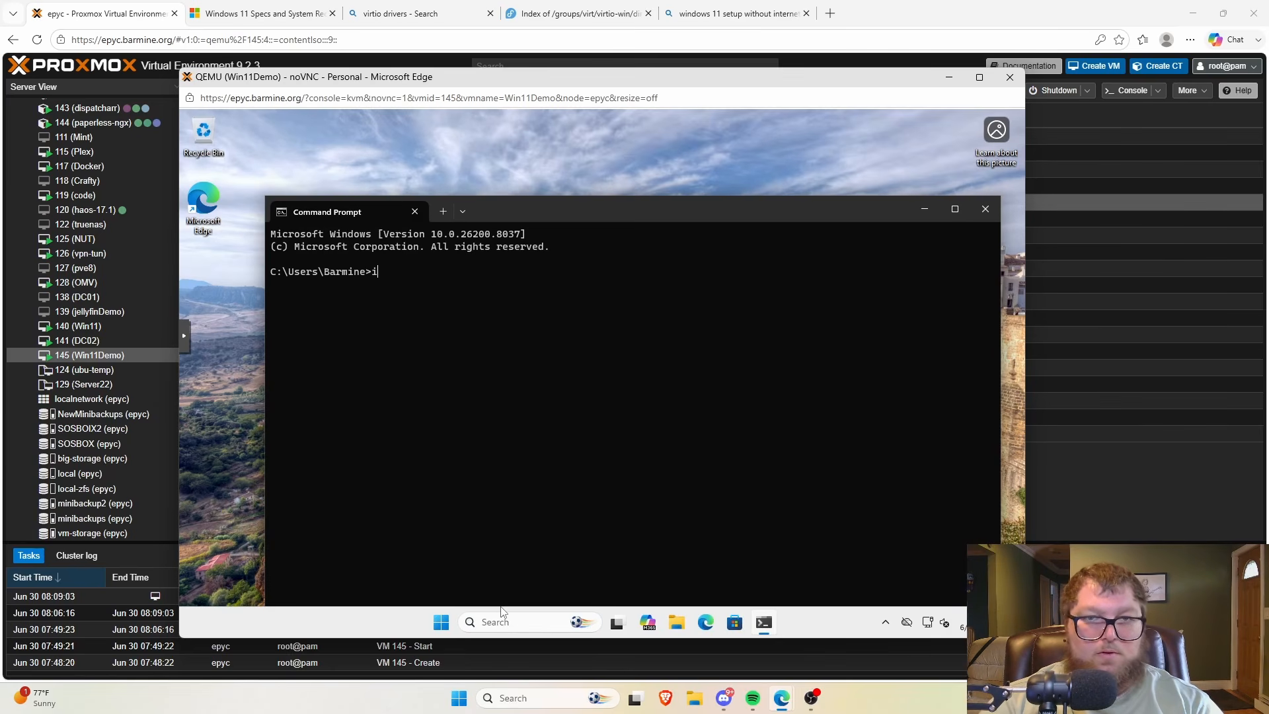
{"action": "type", "text": "pconfig"}
{"action": "key", "text": "Return"}
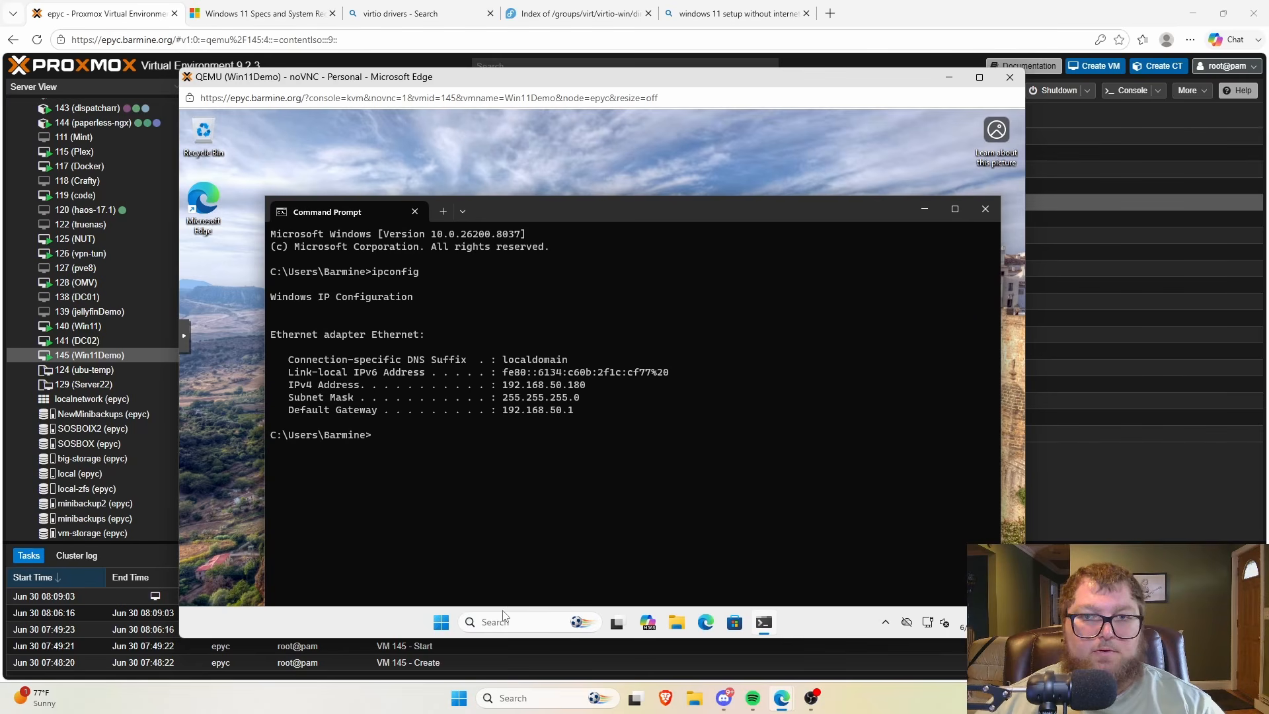
{"action": "left_click_drag", "start_coordinate": [507, 385], "coordinate": [277, 372]}
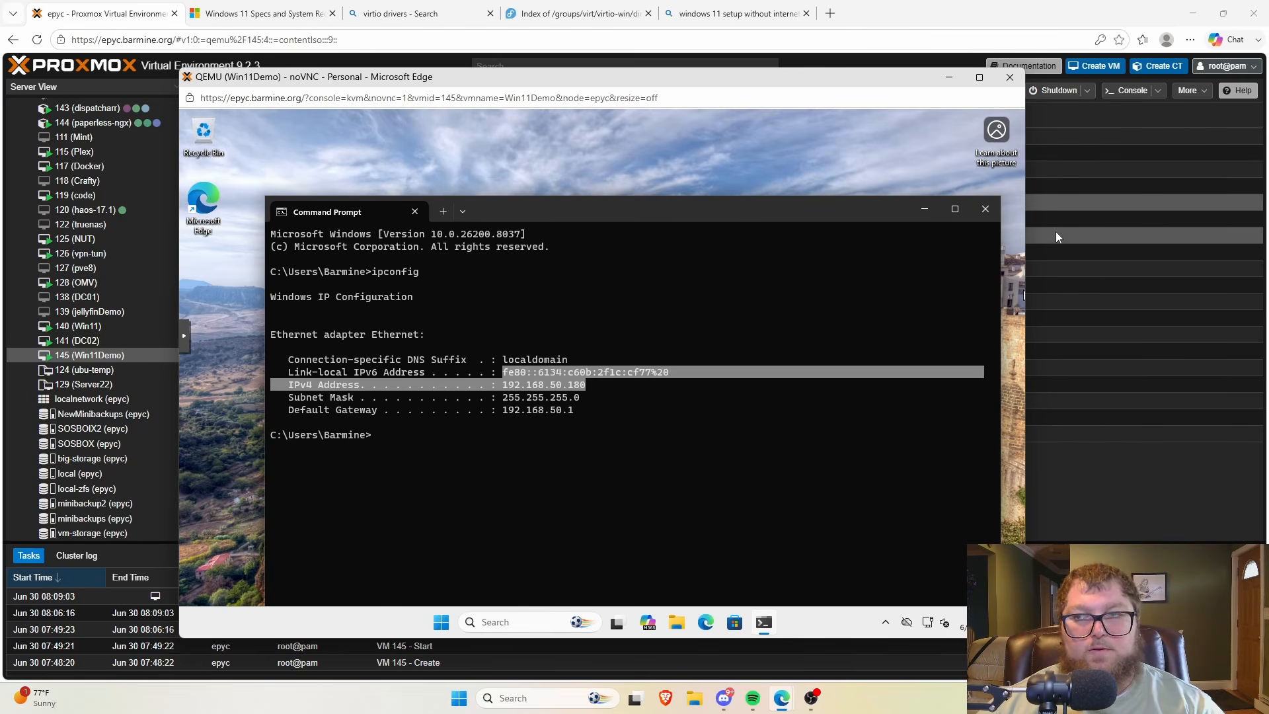
{"action": "left_click", "coordinate": [986, 209]}
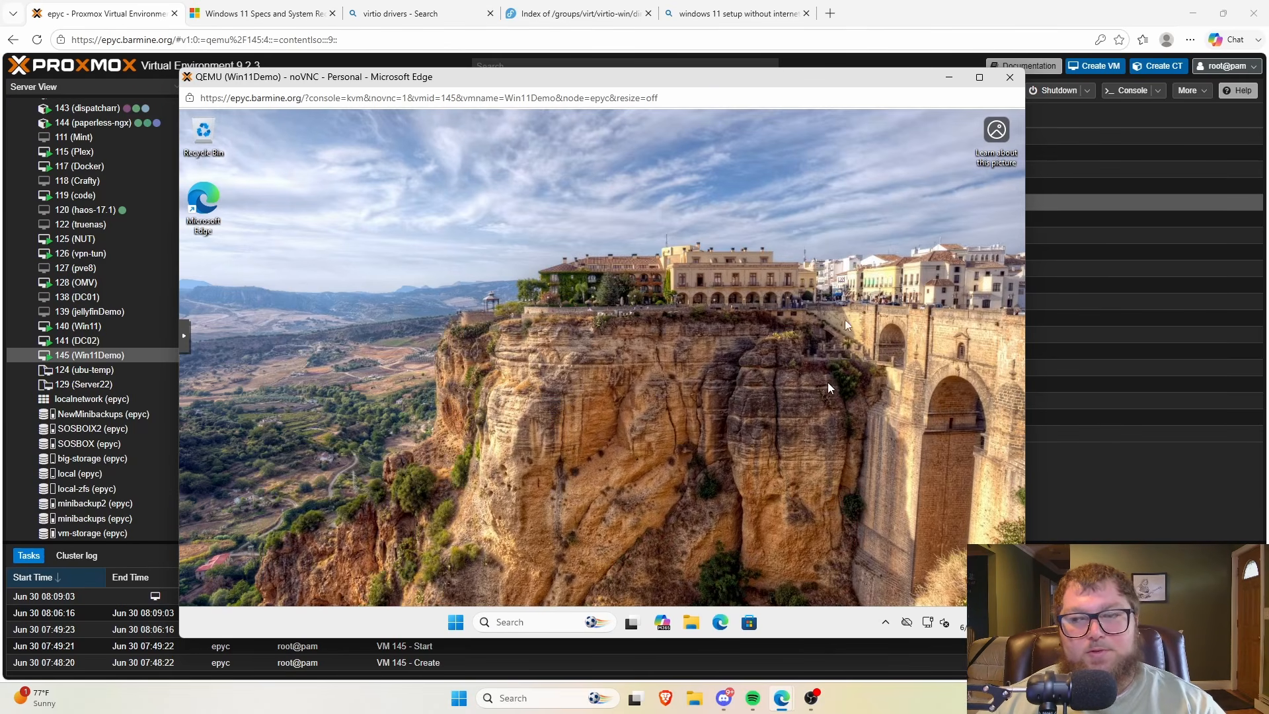
Close the virtual machine's console window and disable the ide2 Windows ISO drive in the Win11Demo boot order
{"action": "left_click", "coordinate": [1011, 79]}
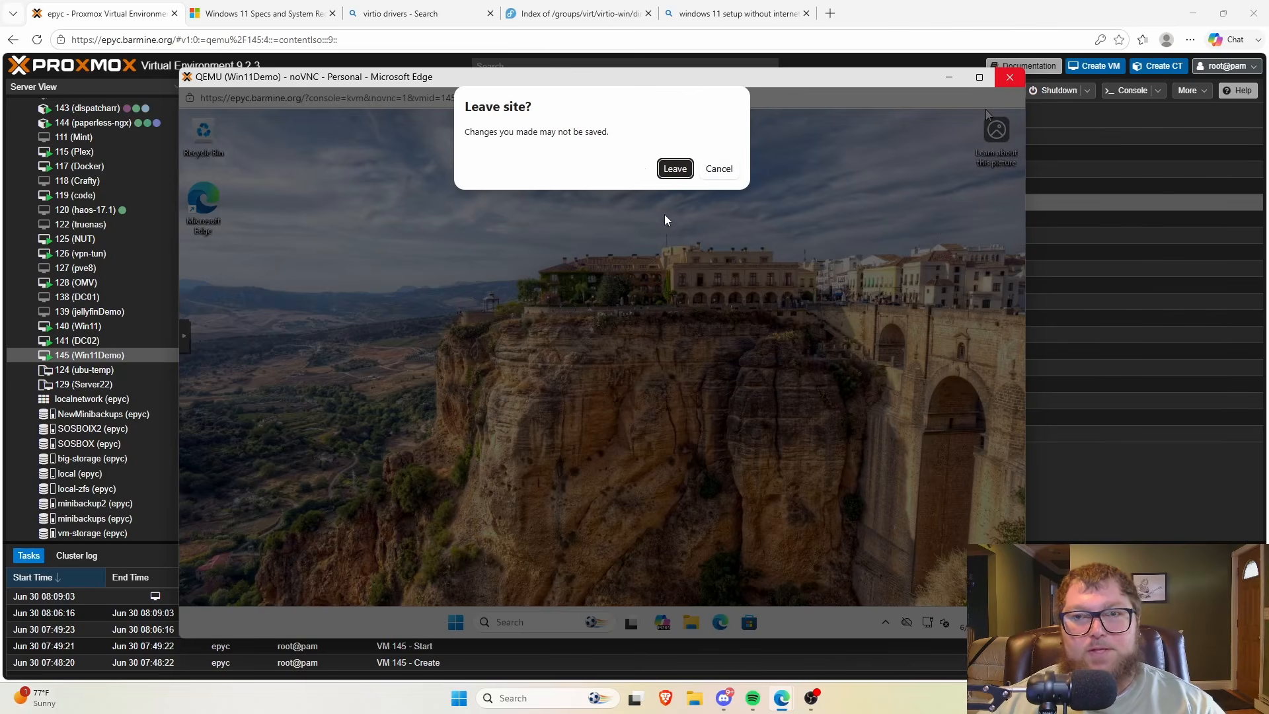
{"action": "left_click", "coordinate": [673, 168]}
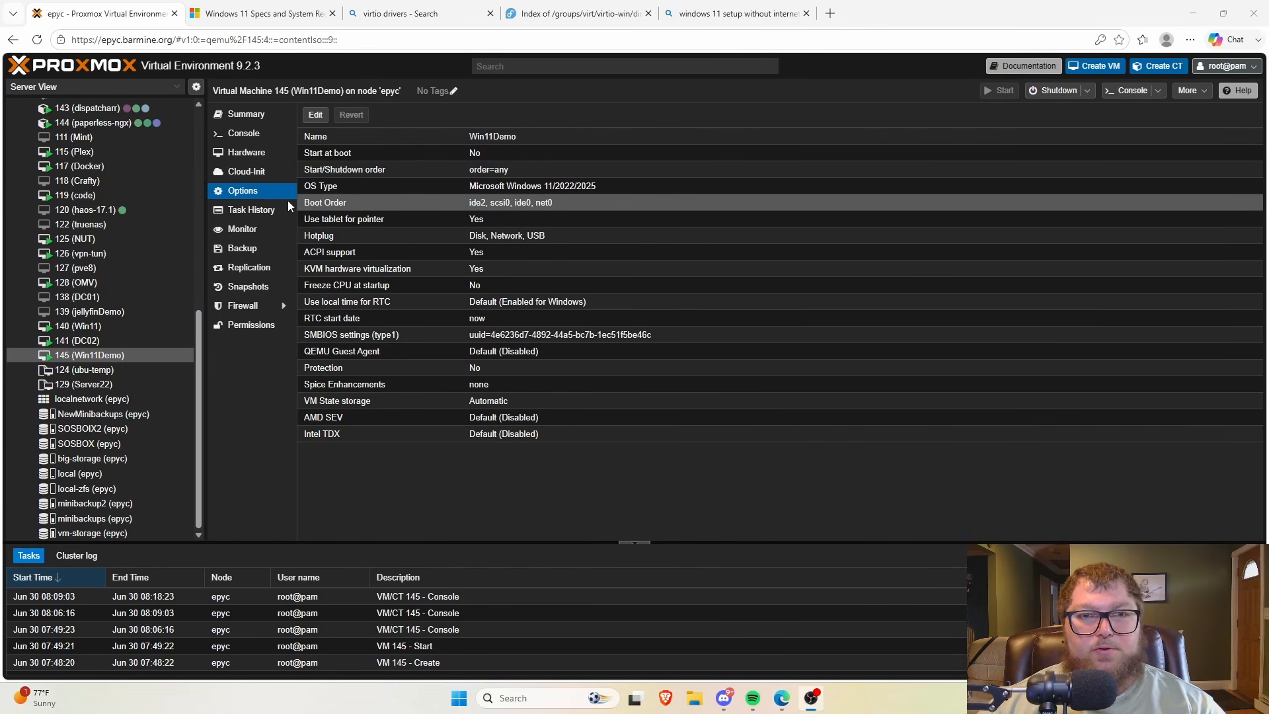
{"action": "double_click", "coordinate": [485, 208]}
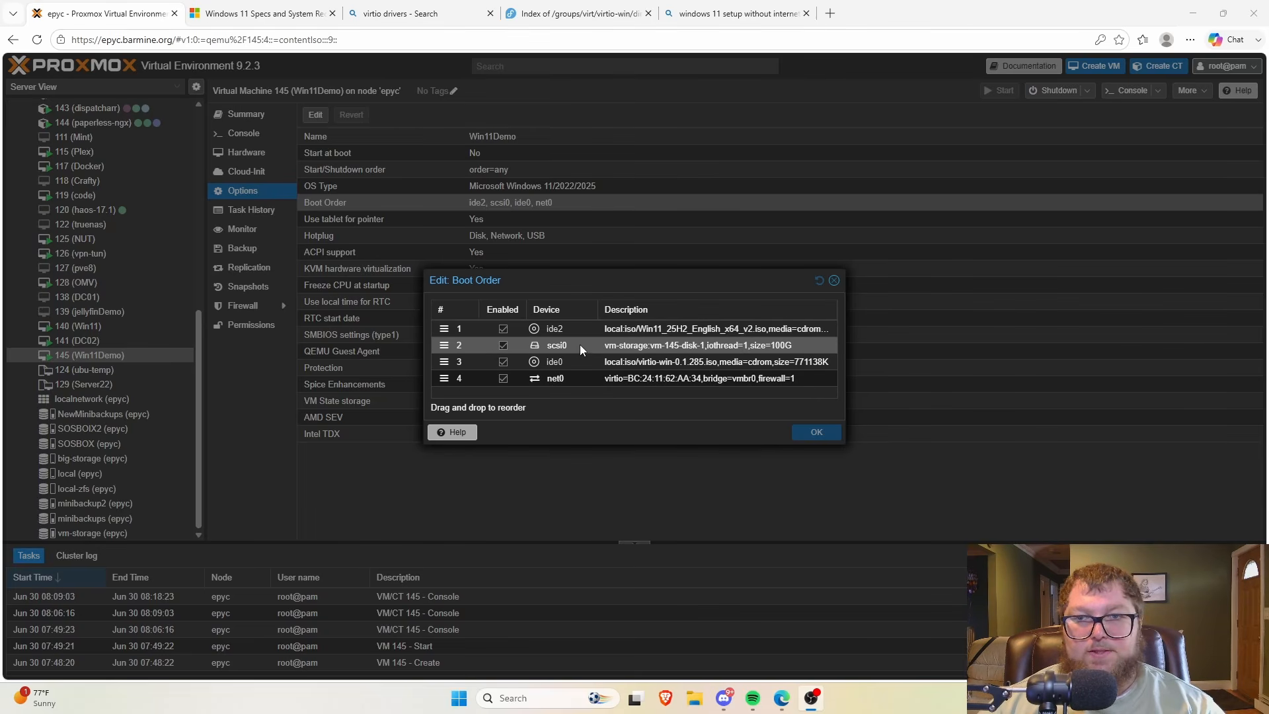
{"action": "left_click", "coordinate": [501, 327]}
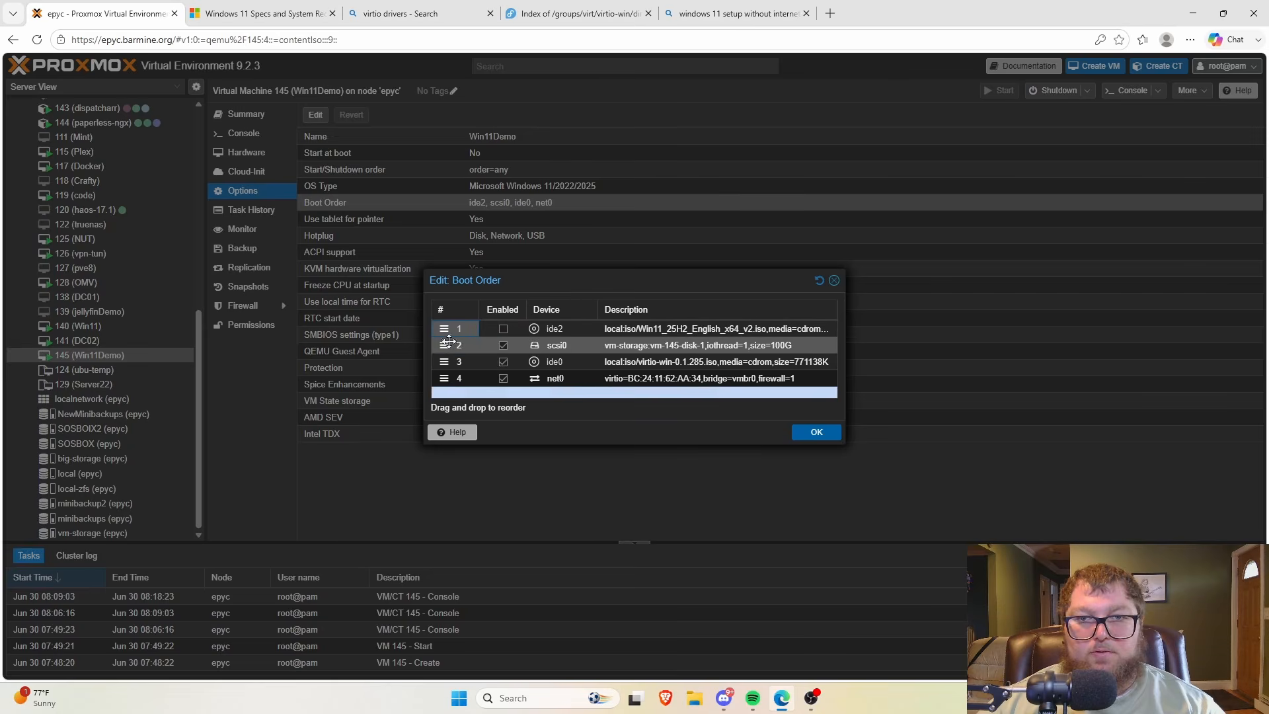
{"action": "left_click", "coordinate": [817, 433]}
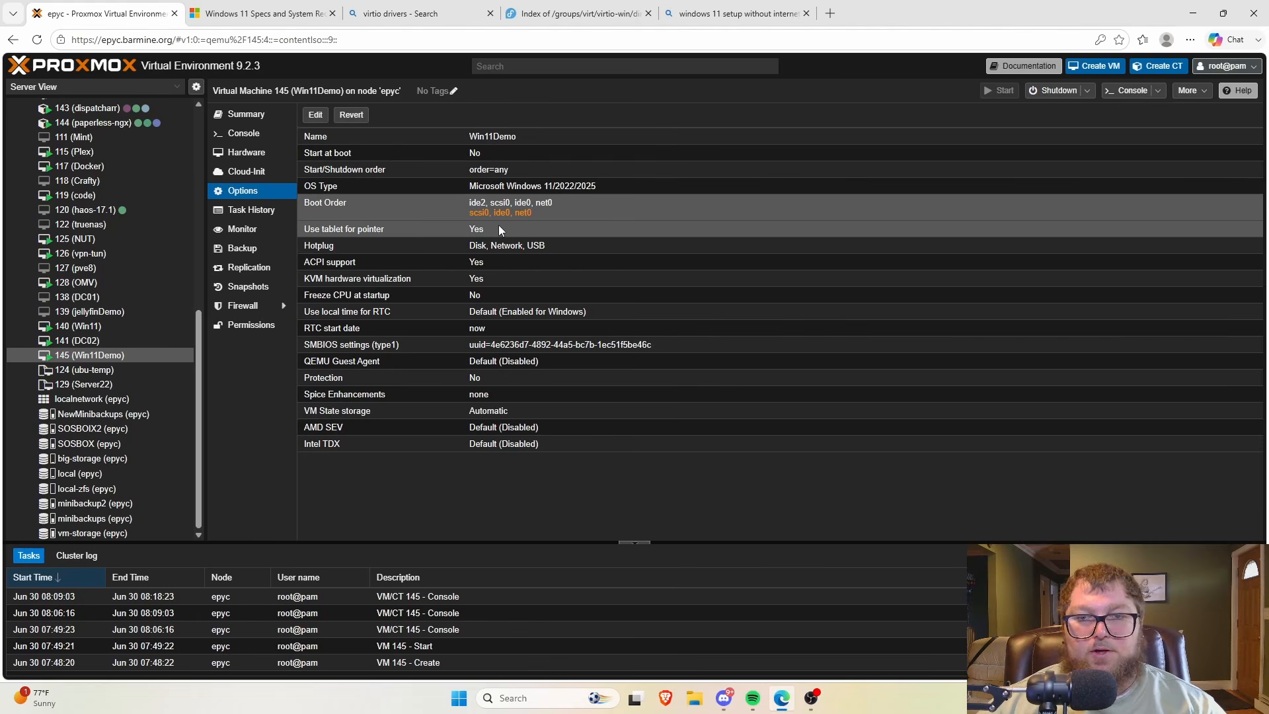
Remove both CD/DVD drives, ide0 with the VirtIO ISO and ide2 with the Windows 11 ISO, from the Win11Demo hardware
{"action": "left_click", "coordinate": [262, 160]}
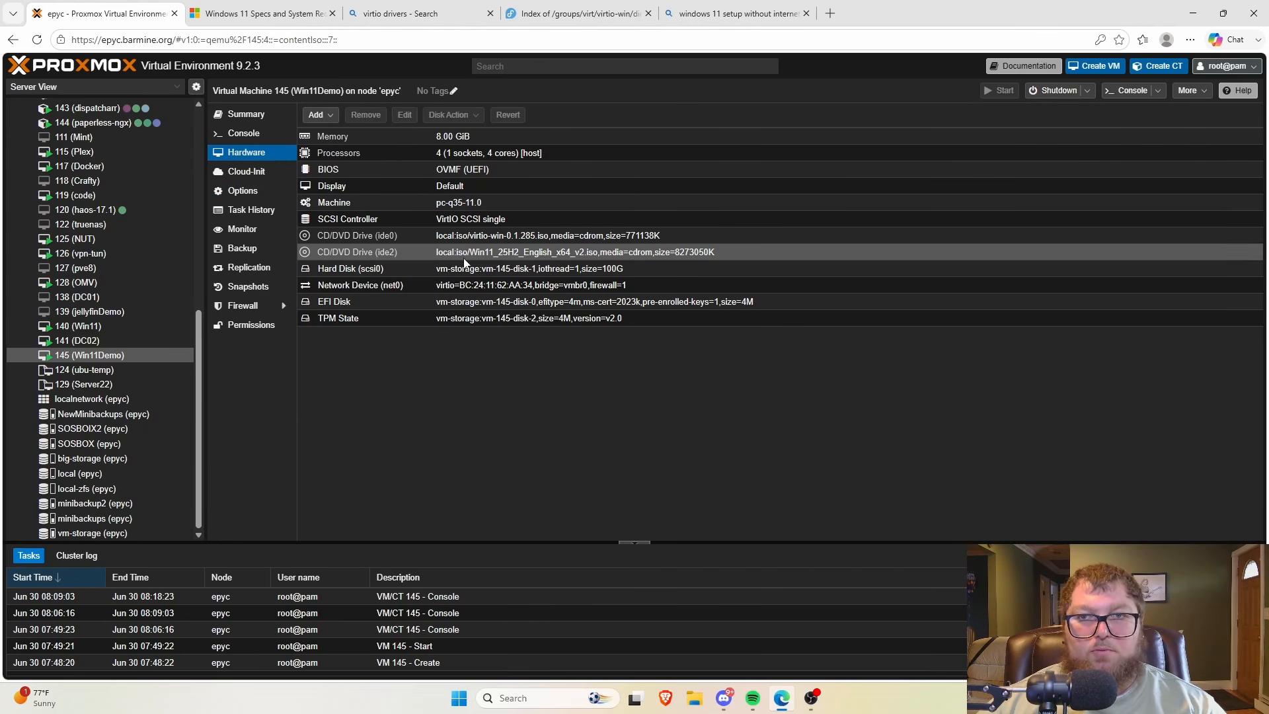
{"action": "left_click", "coordinate": [486, 239]}
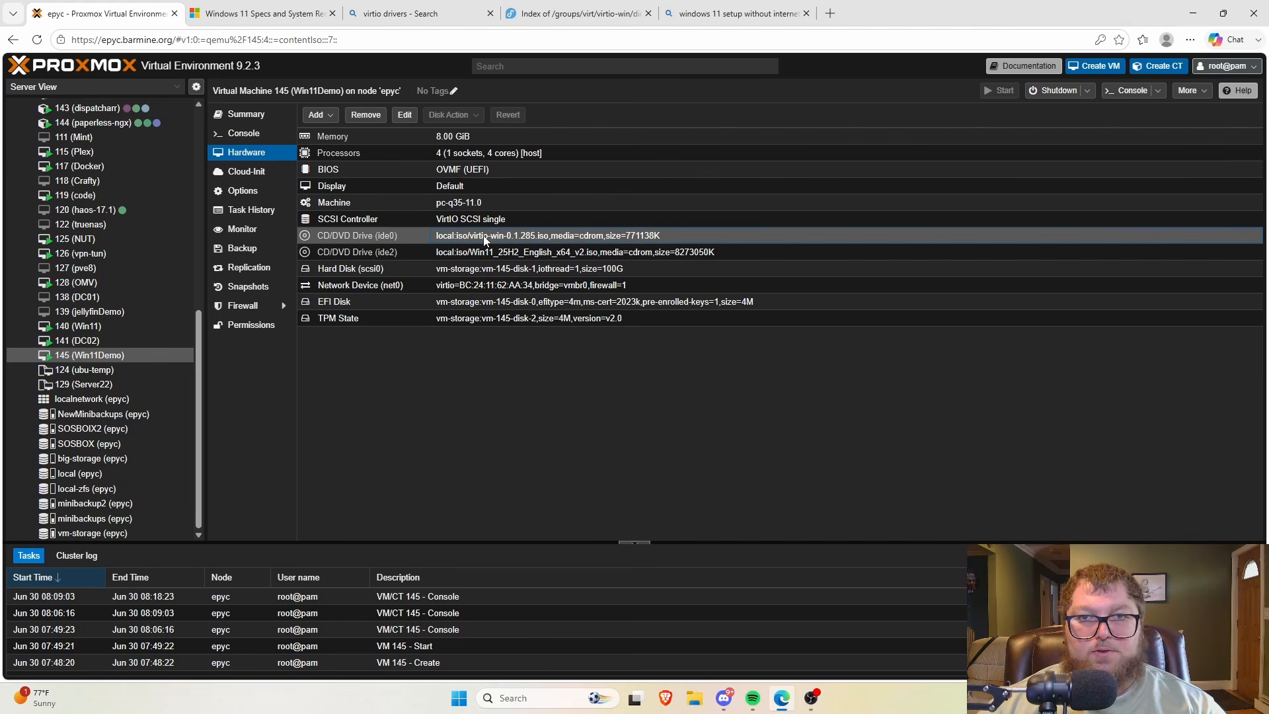
{"action": "left_click", "coordinate": [364, 115]}
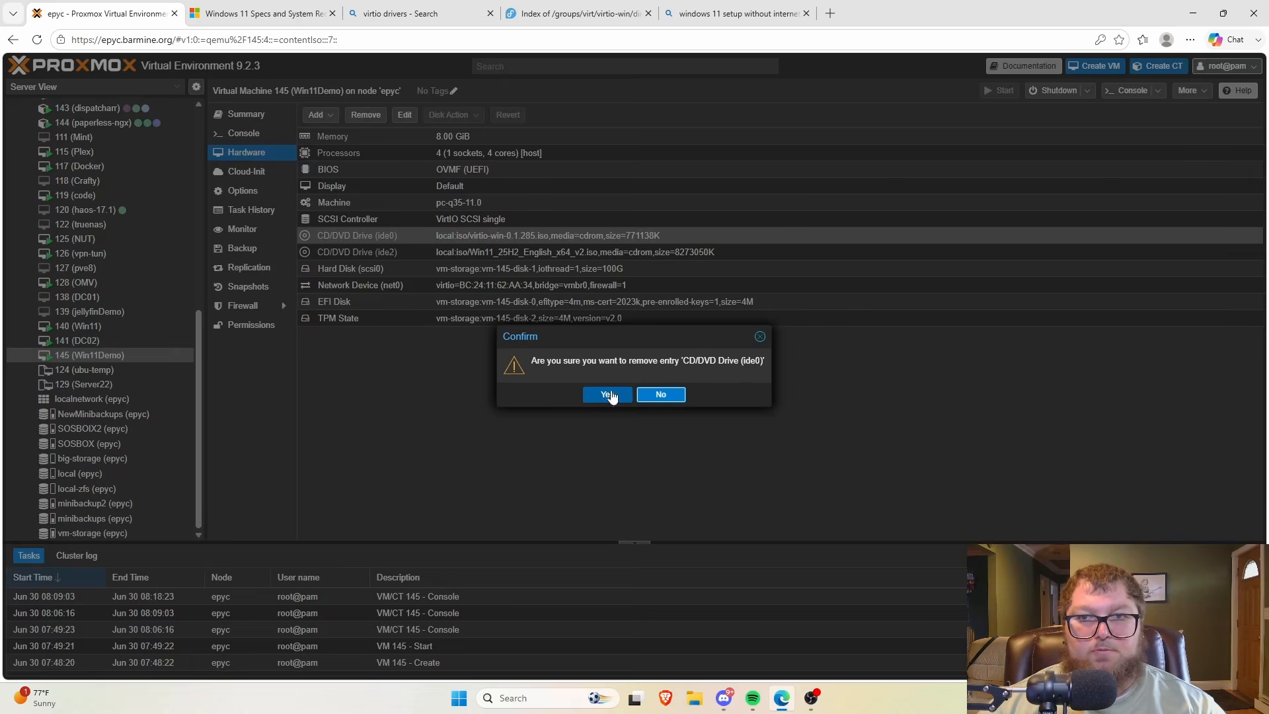
{"action": "left_click", "coordinate": [607, 395]}
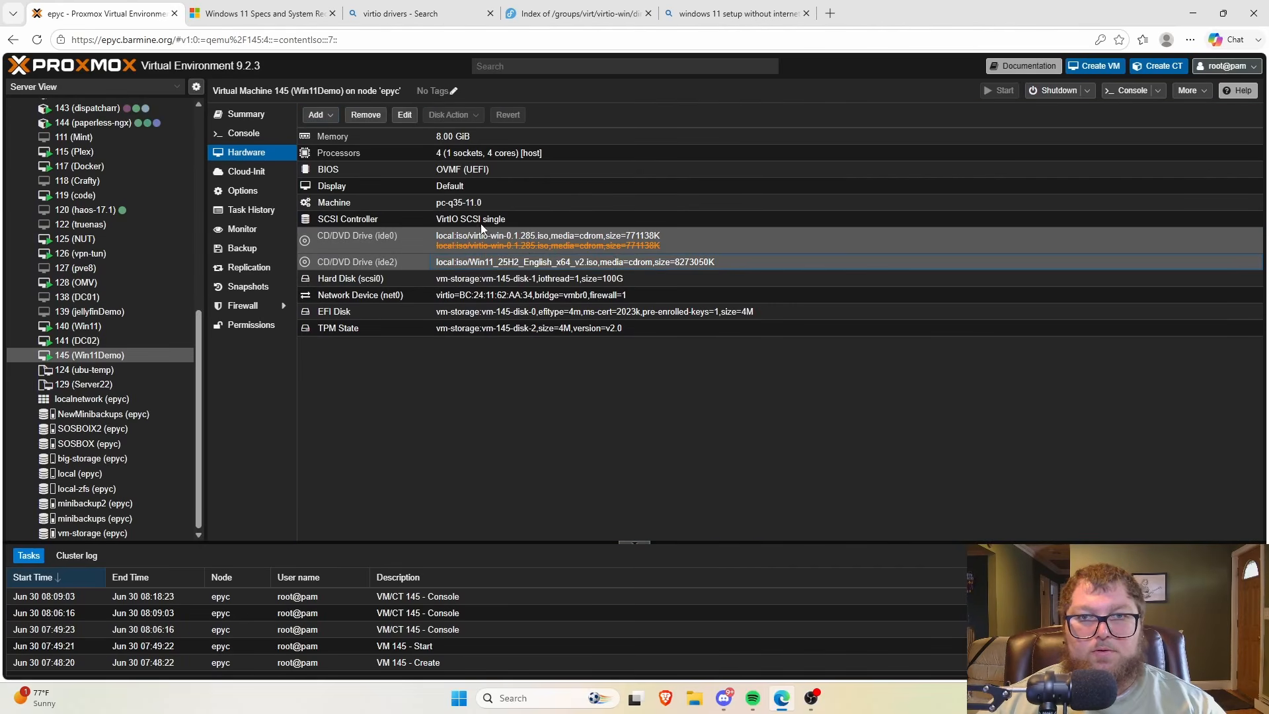
{"action": "left_click", "coordinate": [481, 262]}
{"action": "left_click", "coordinate": [365, 115]}
{"action": "left_click", "coordinate": [598, 394]}
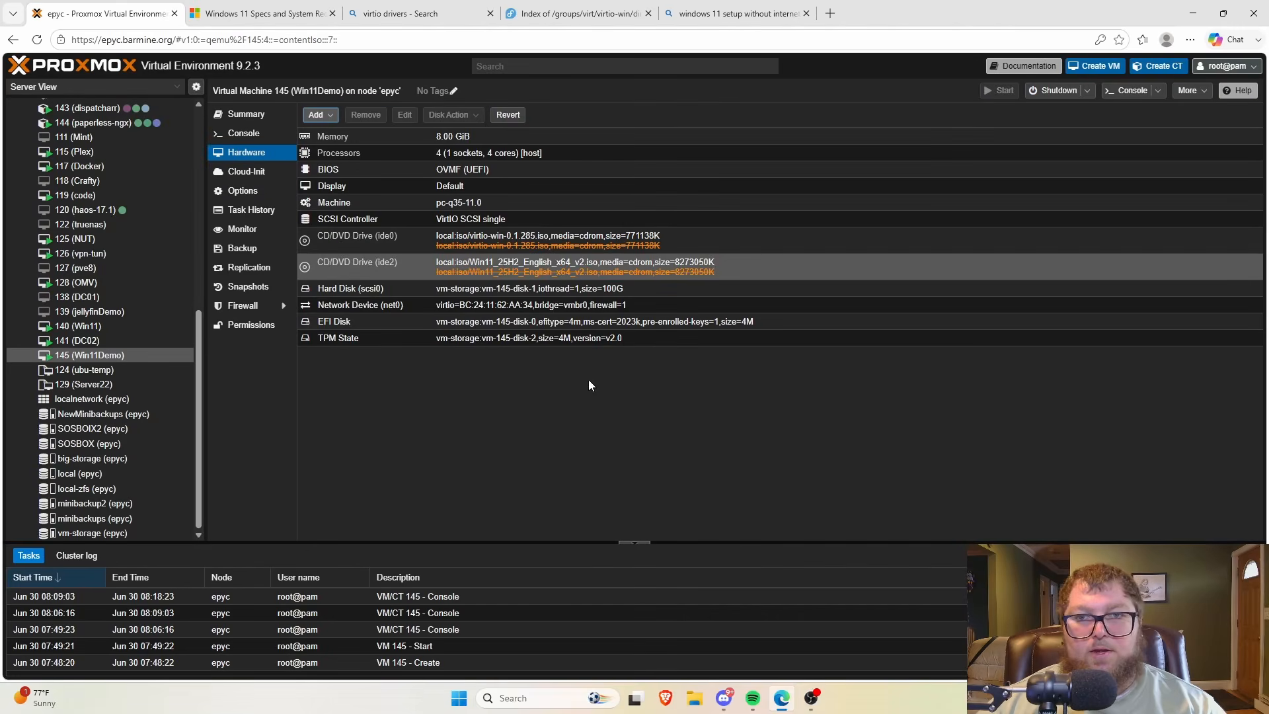